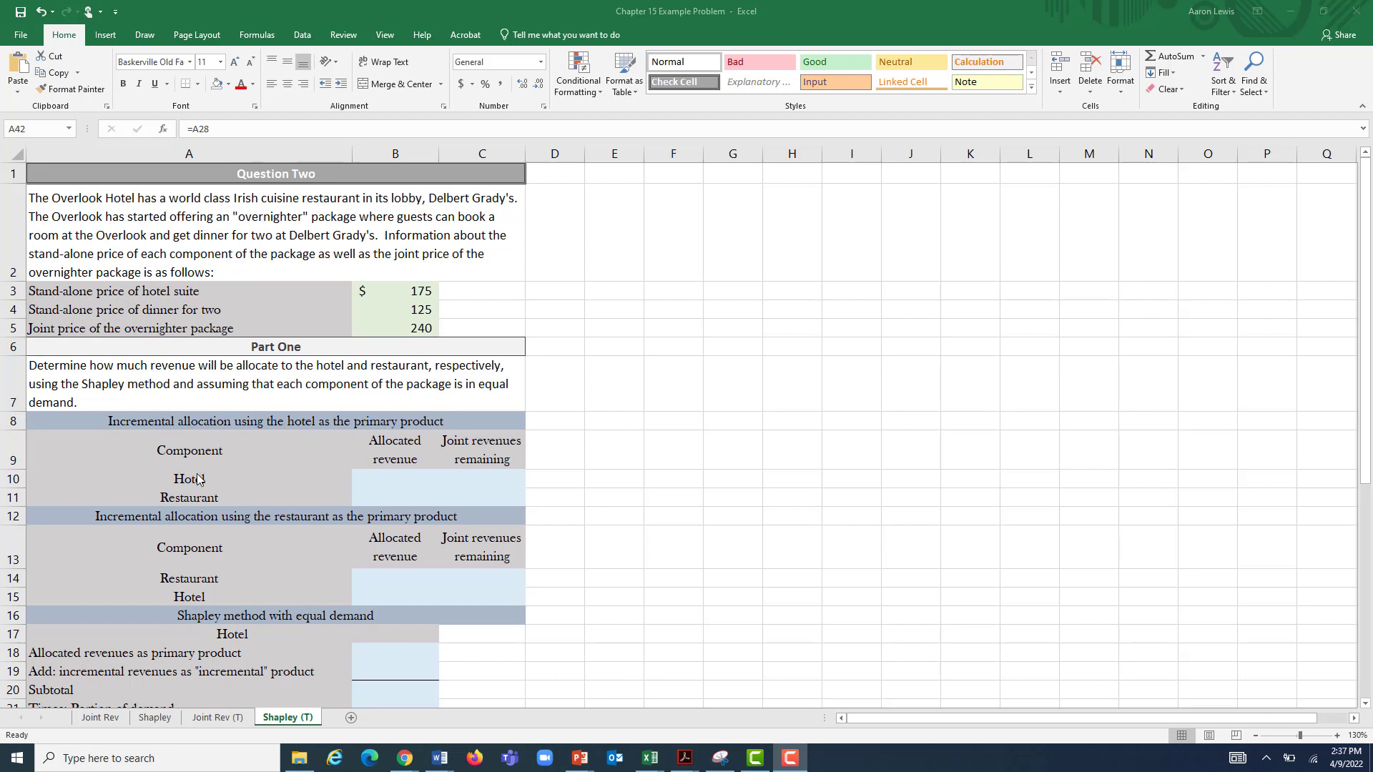
- In the hotel-as-primary table, link the Hotel's allocated revenue in B10 to the hotel suite's stand-alone price with =B3
left_click(377, 478)
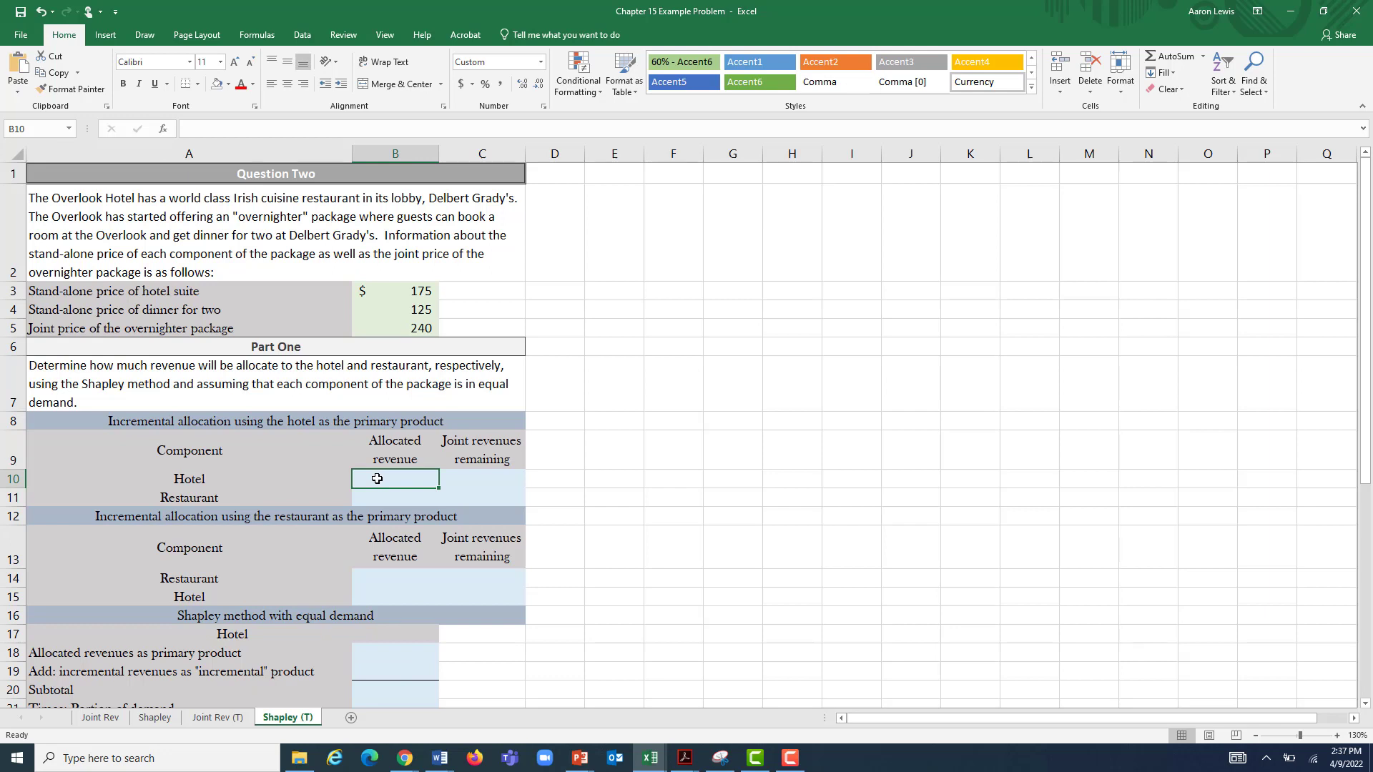
type("=")
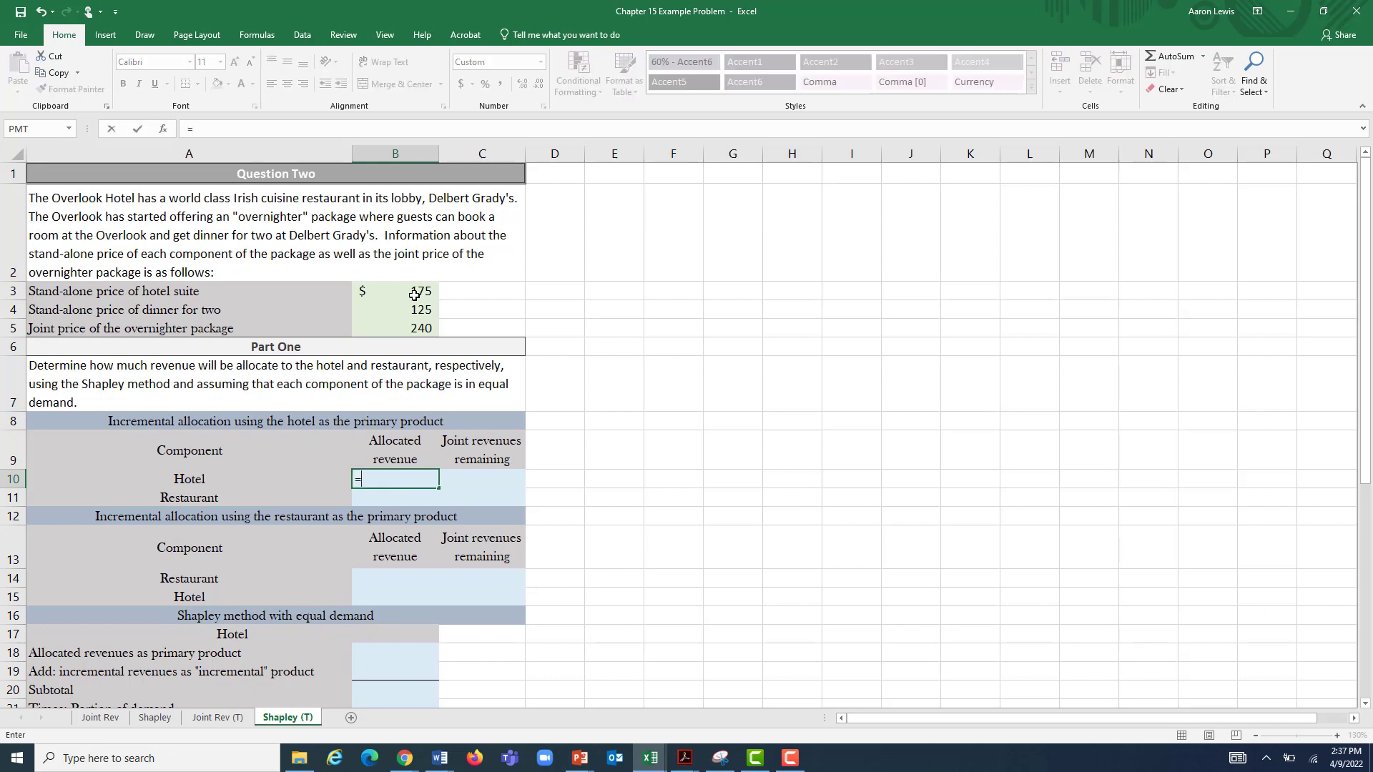
left_click(414, 294)
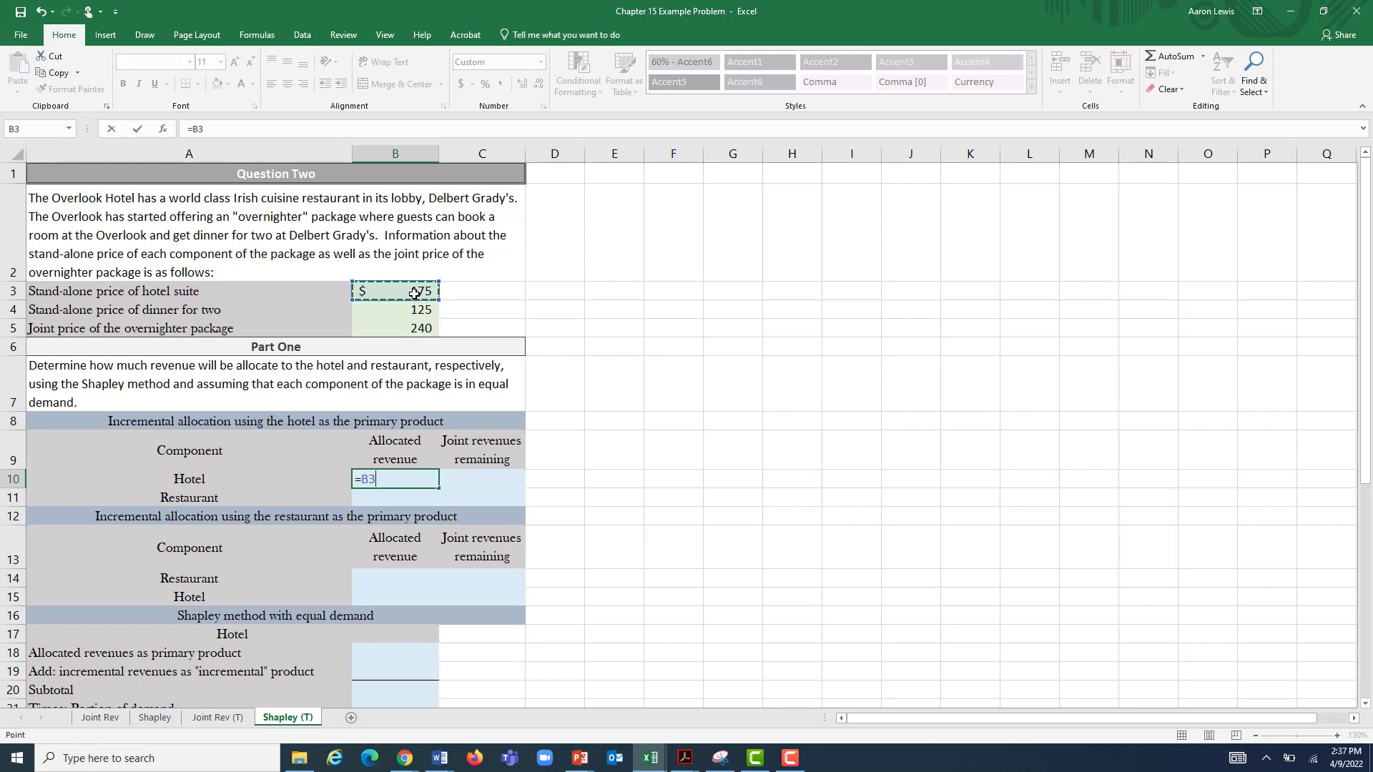
key("Return")
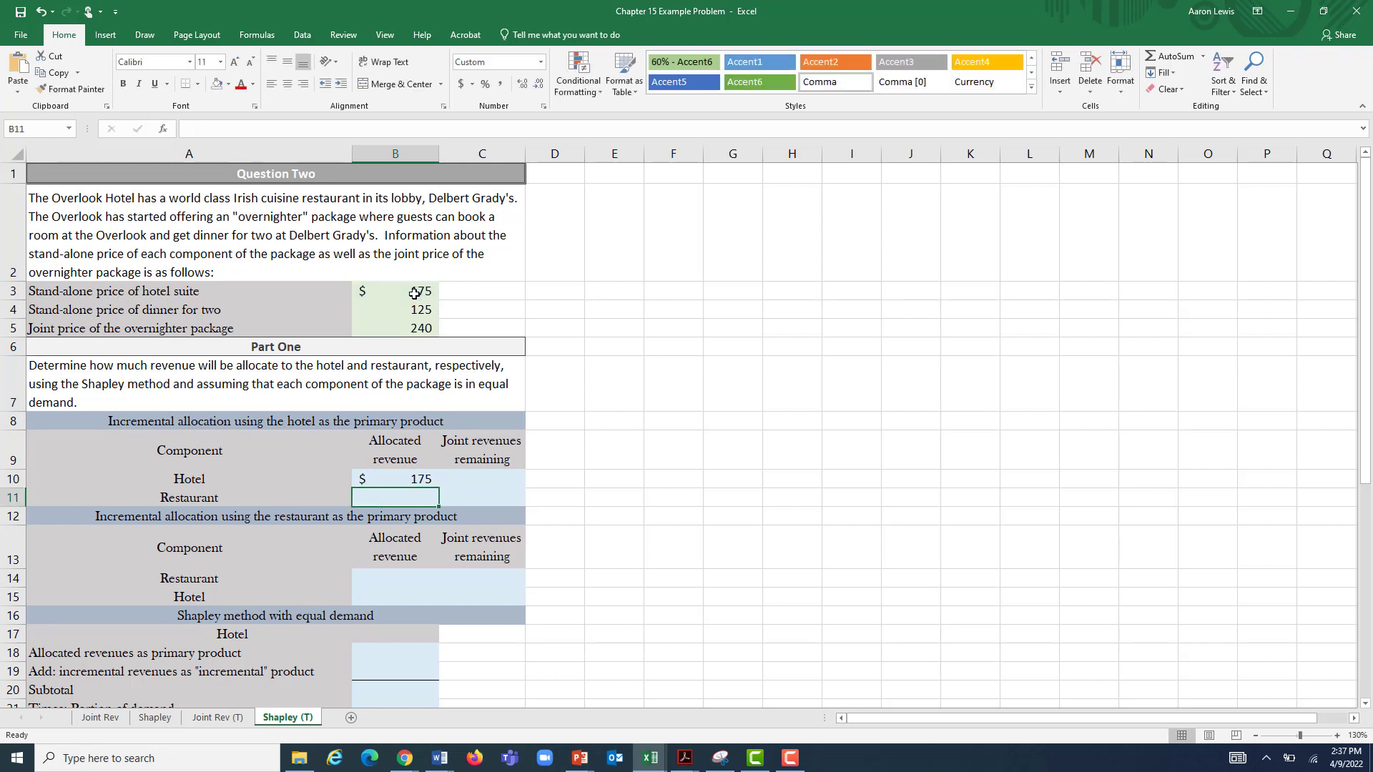
- Calculate the joint revenues remaining for the Hotel row in C10 as package price minus allocated revenue, =B5-B10
left_click(481, 479)
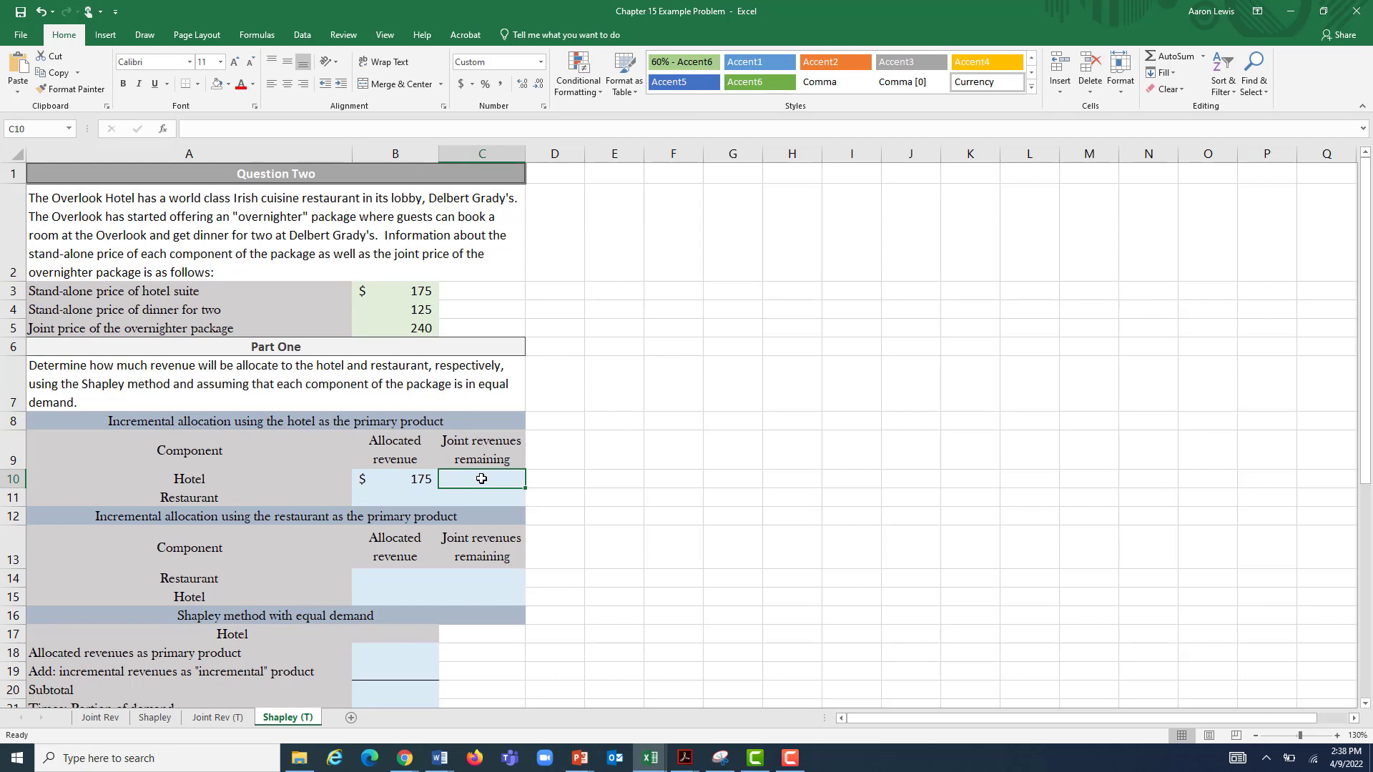
type("=")
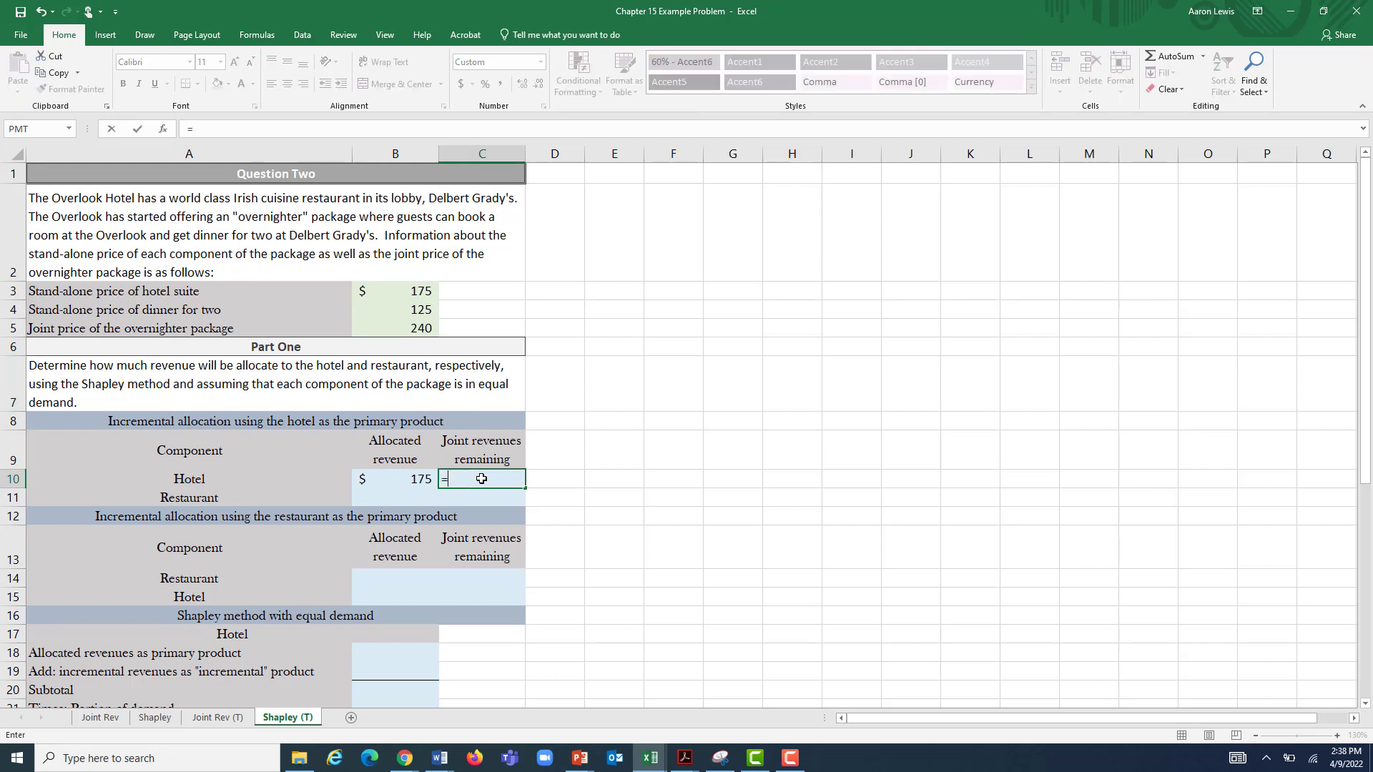
left_click(412, 327)
type("-")
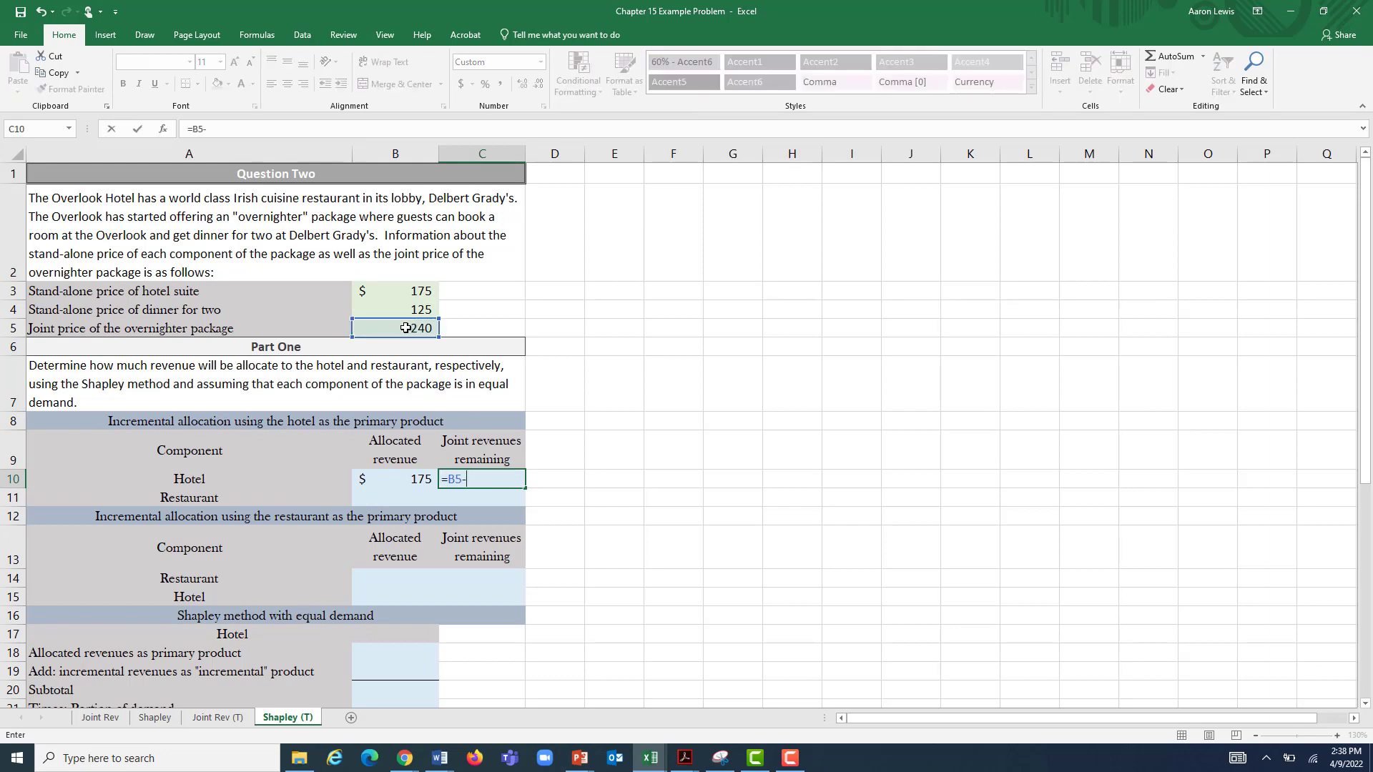
left_click(435, 481)
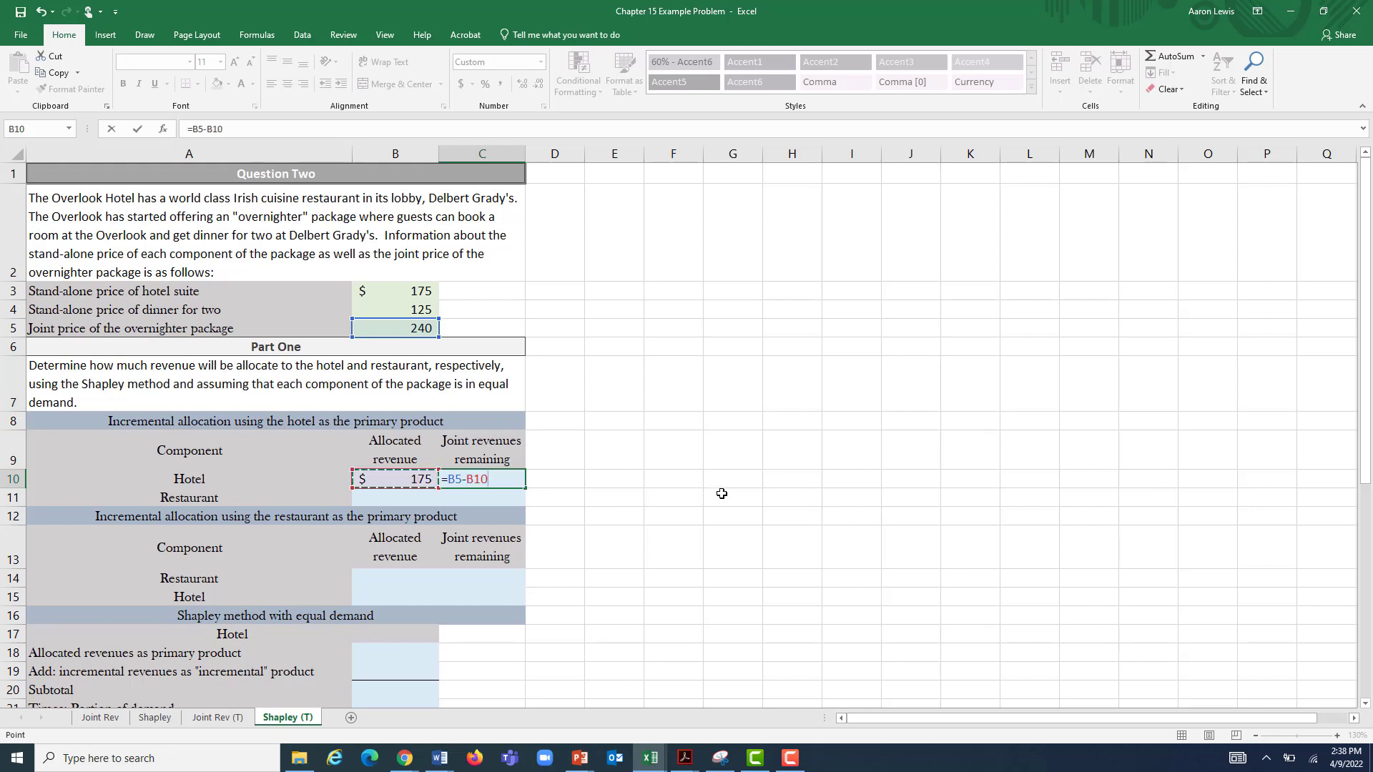
key("Return")
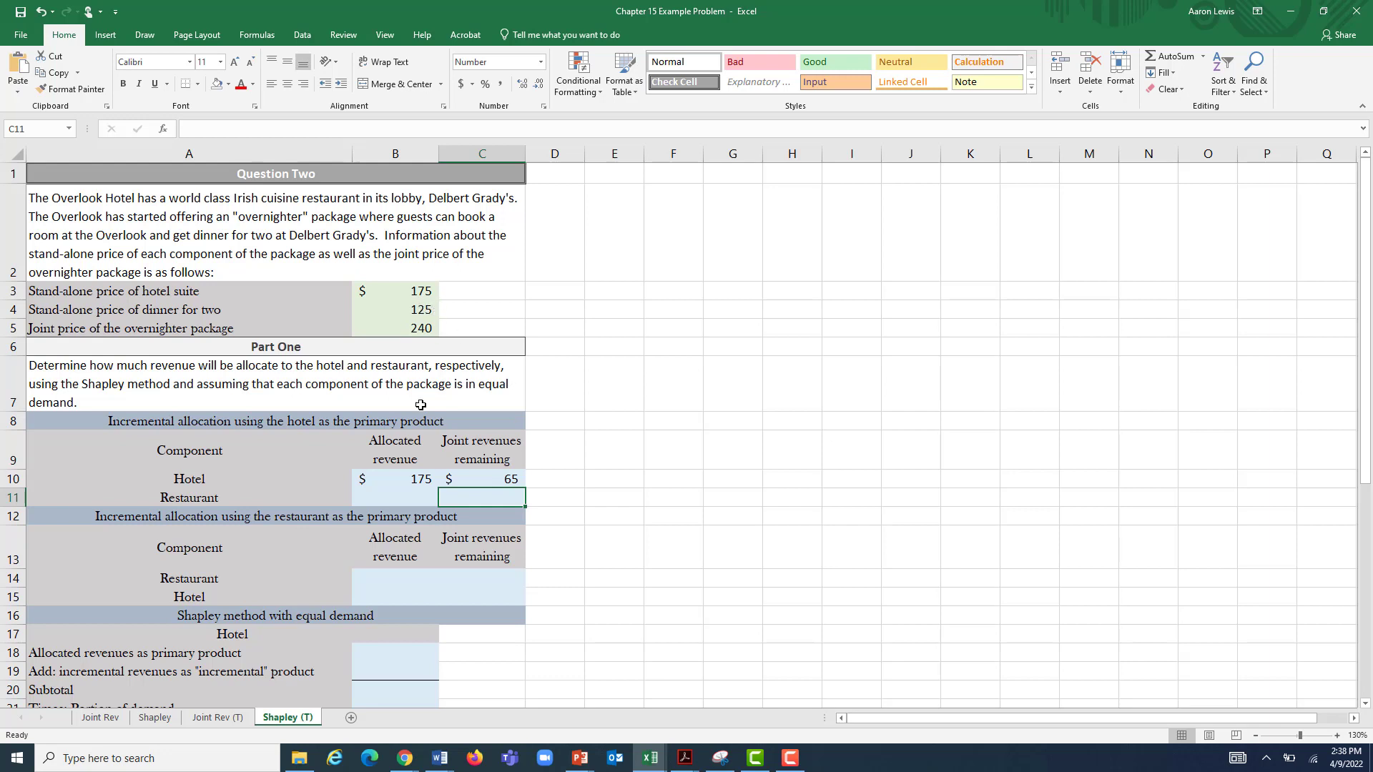
- Allocate the remaining joint revenue to the Restaurant as the incremental product by entering =C10 in B11
left_click(391, 494)
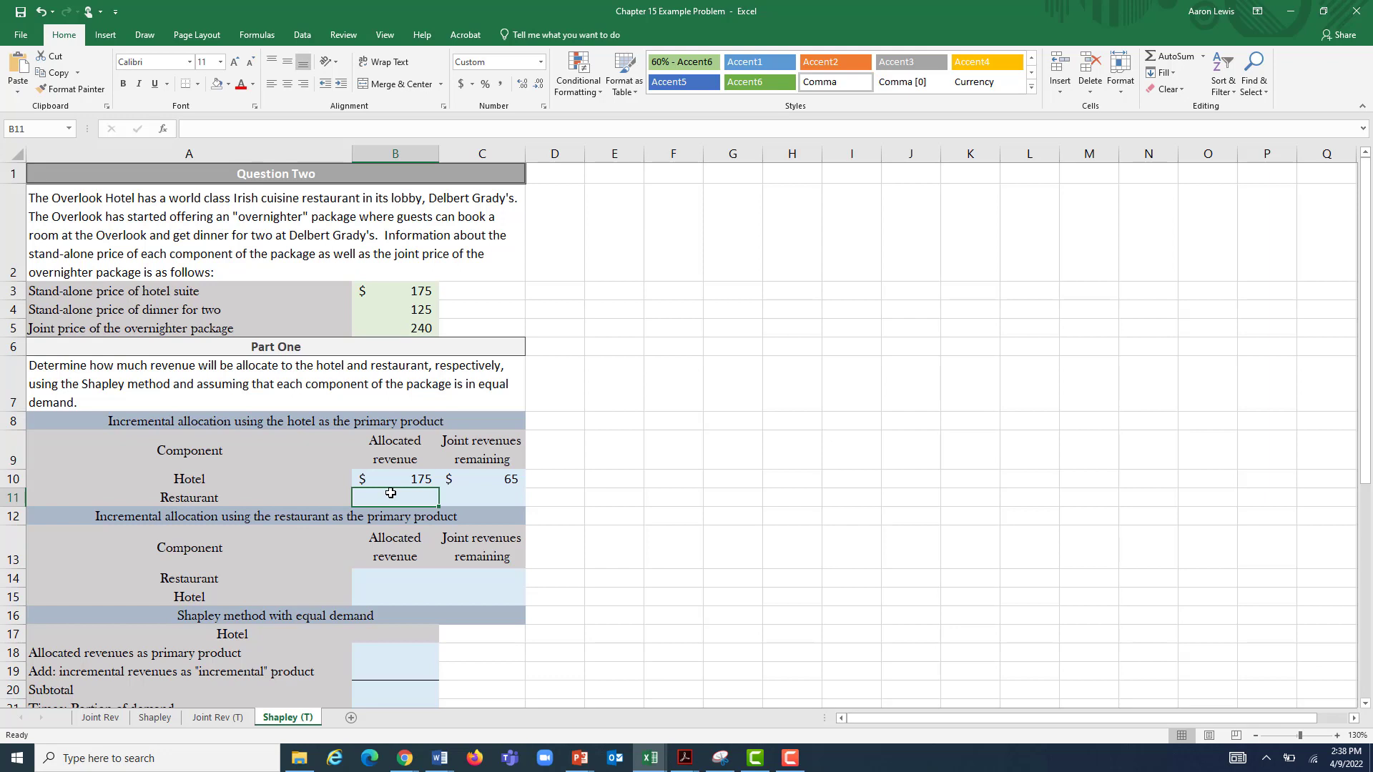
type("=")
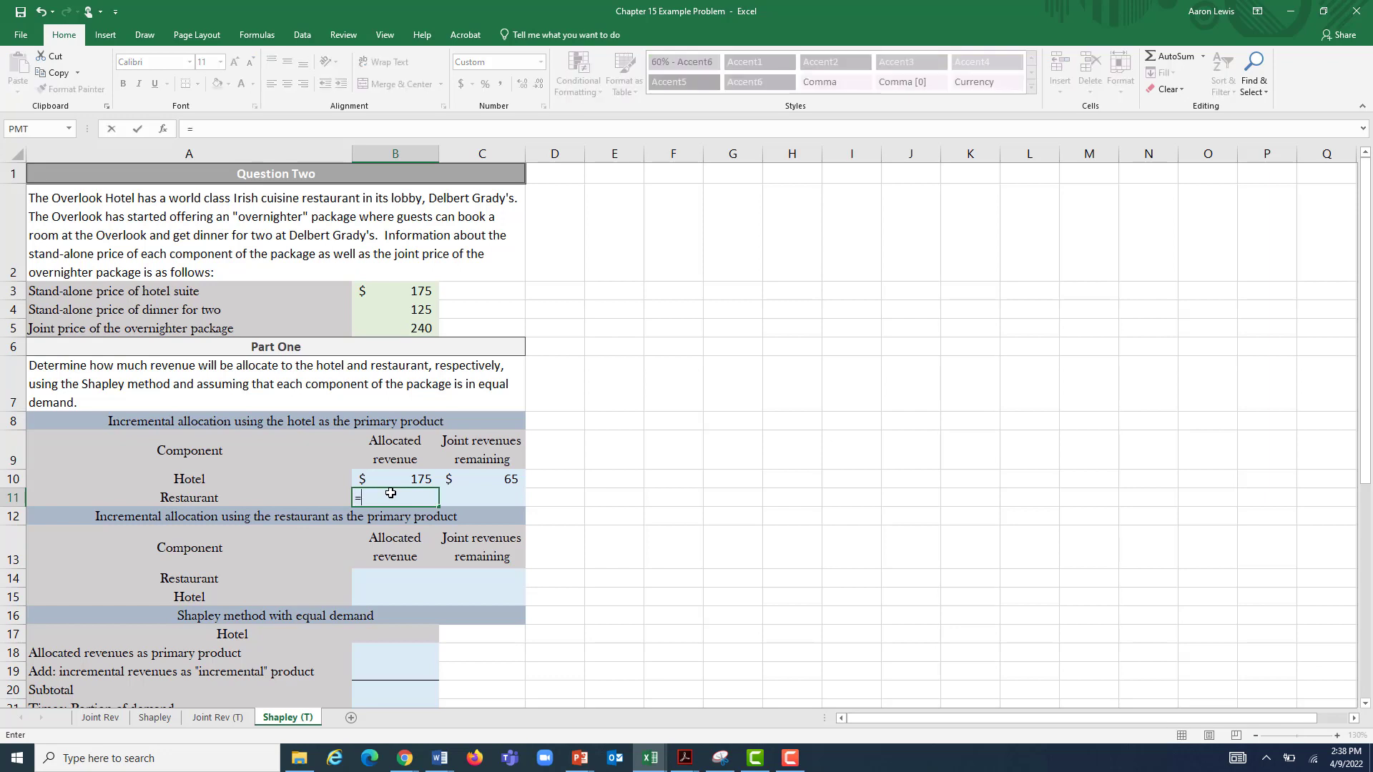
left_click(480, 479)
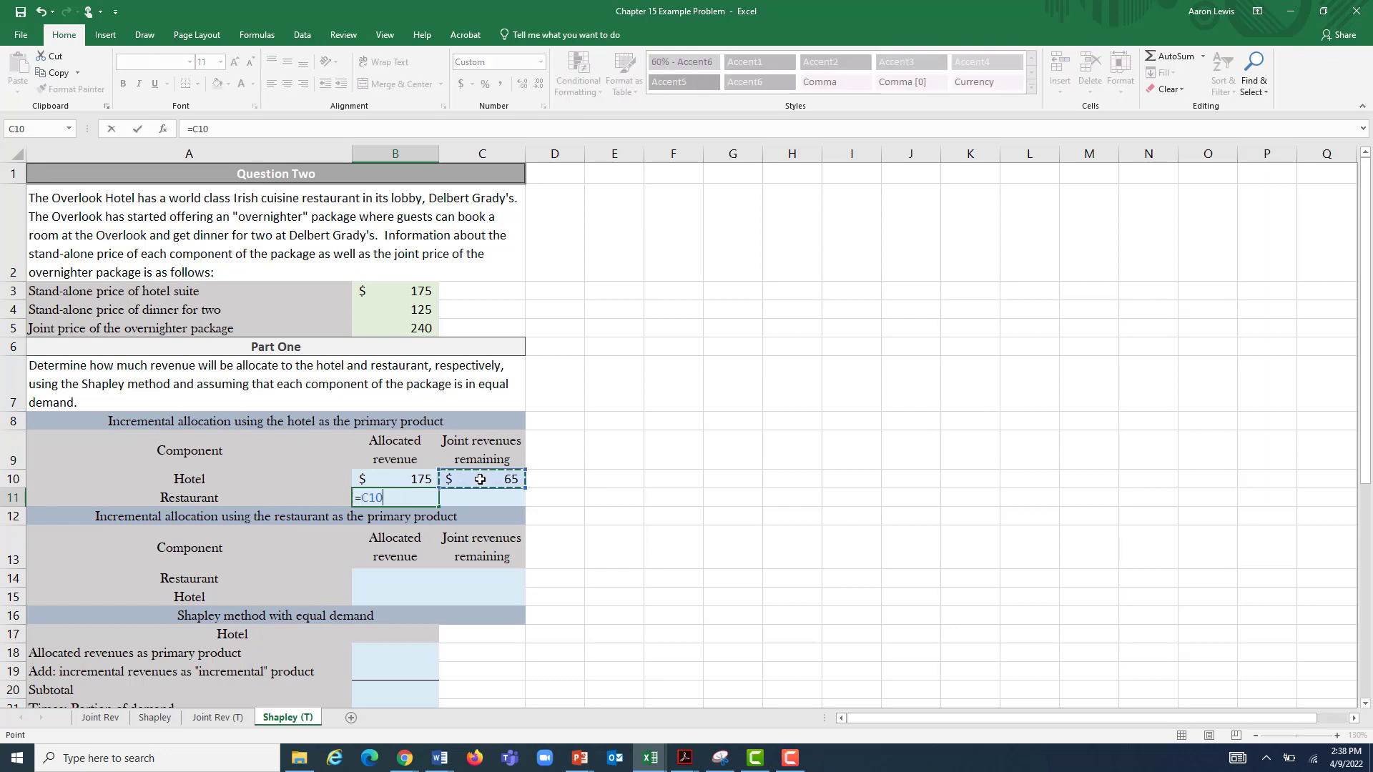
key("Return")
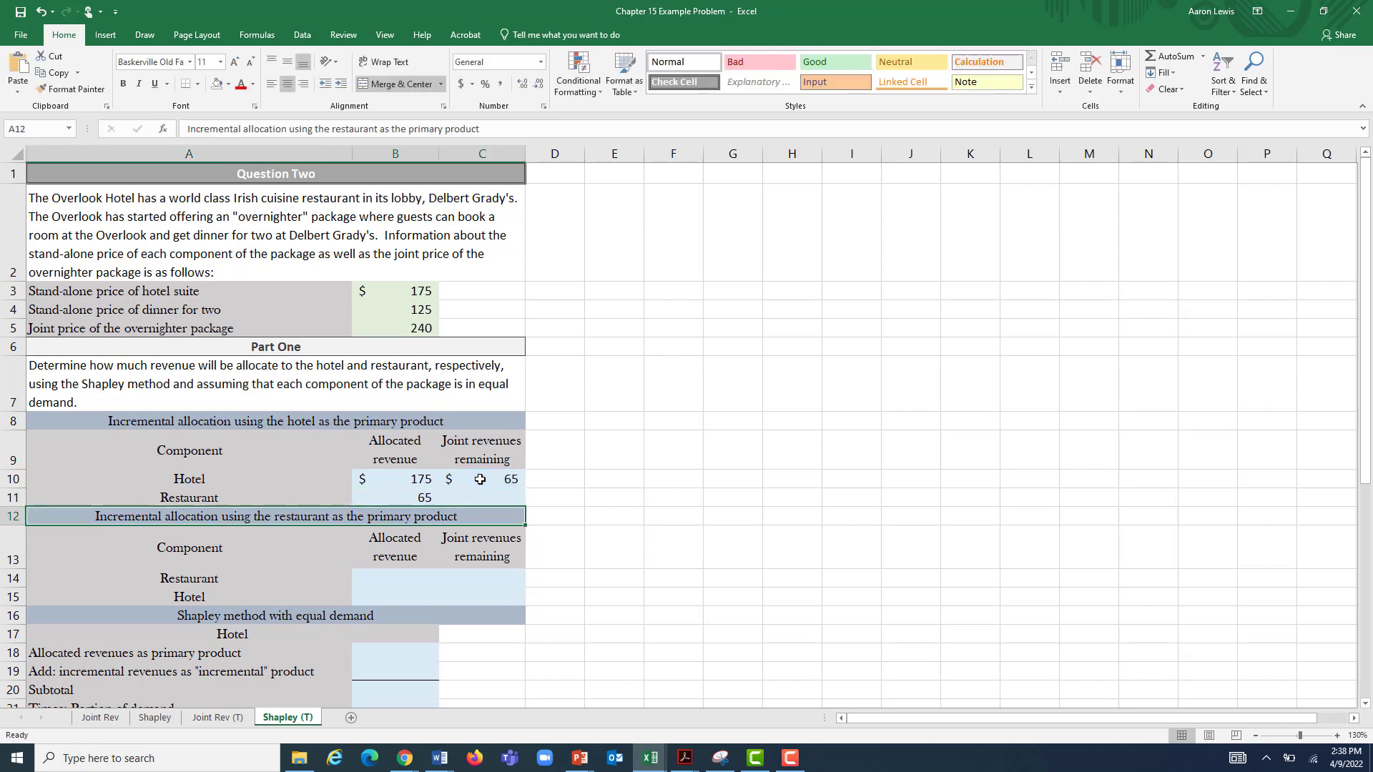
- Calculate the joint revenues remaining for the Restaurant row in C11 with the formula =C10-B11
left_click(487, 497)
type("=")
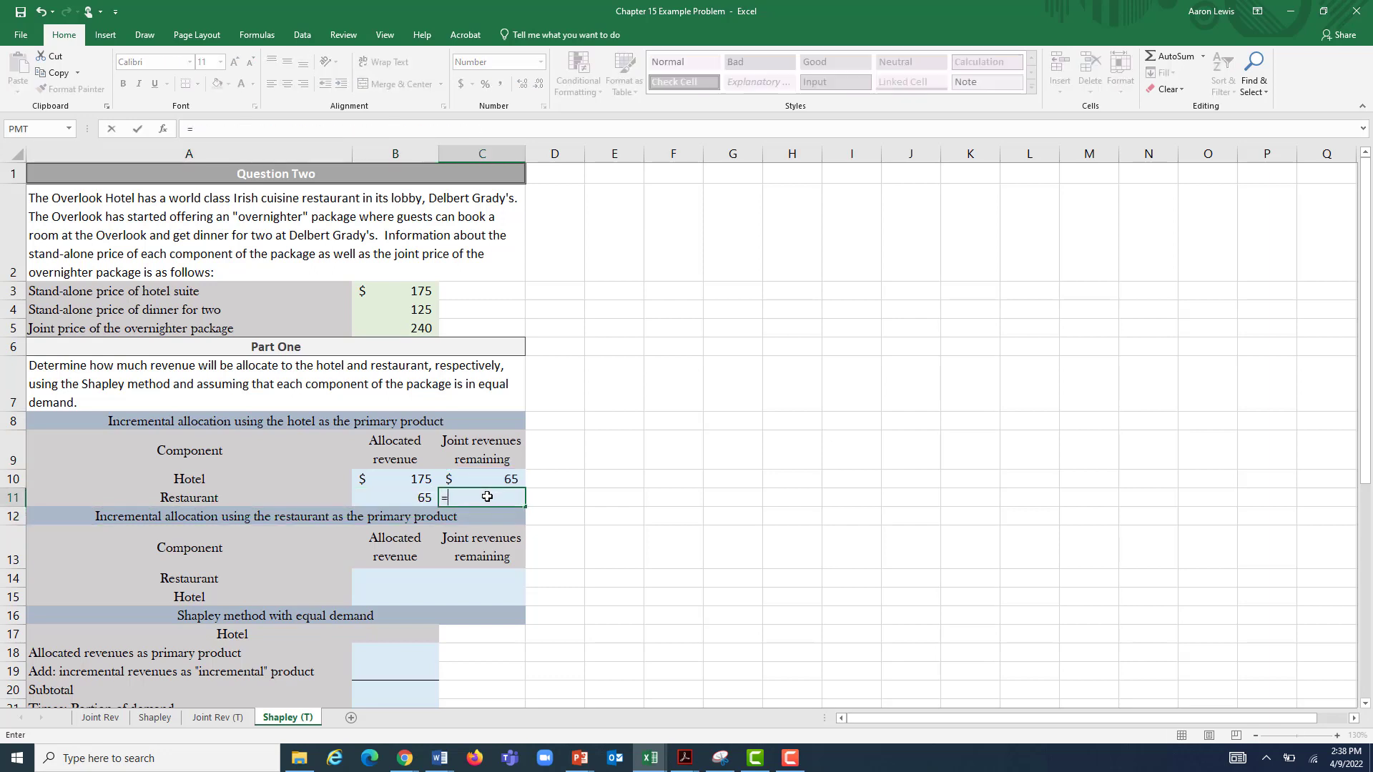
left_click(502, 479)
type("-")
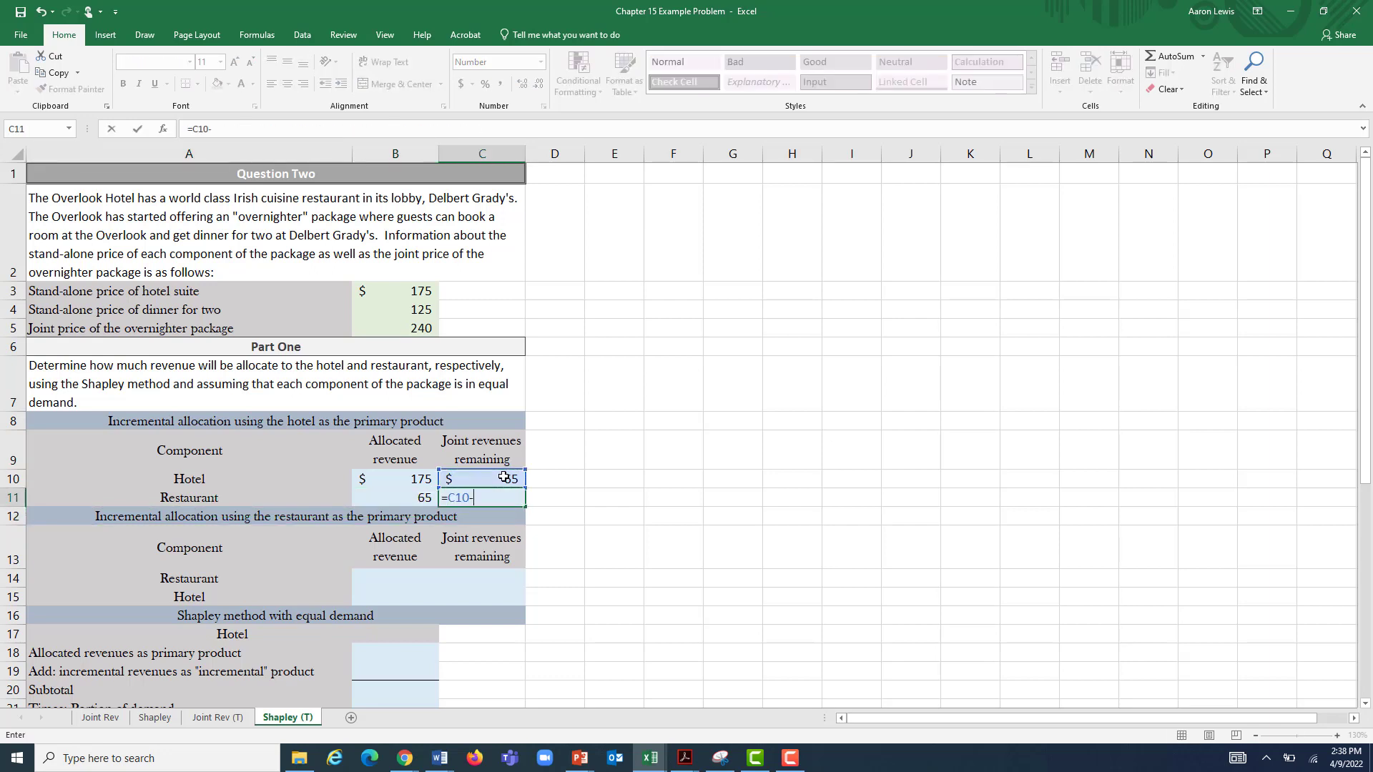
left_click(410, 499)
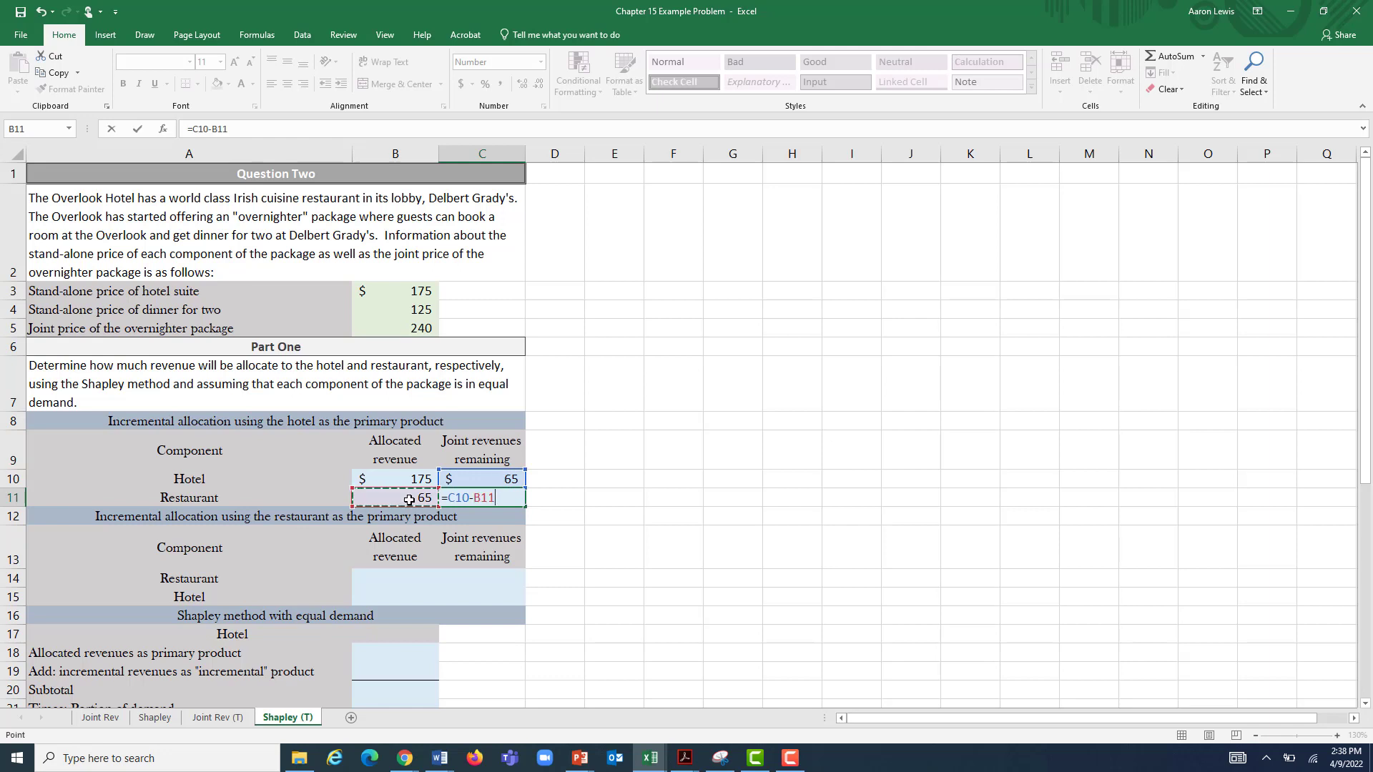
key("Return")
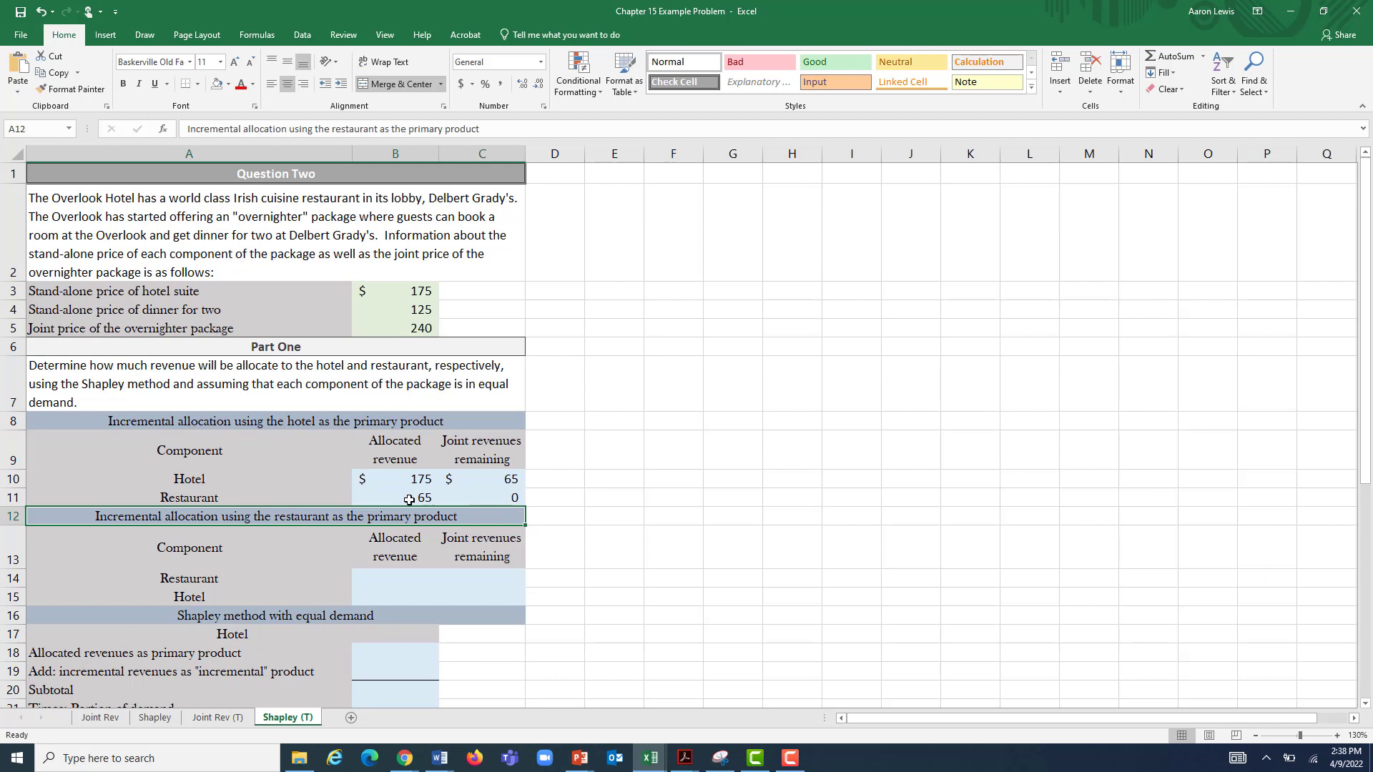
- In the restaurant-as-primary table, link the Restaurant's allocated revenue in B14 to the dinner's stand-alone price with =B4
left_click(376, 578)
type("=")
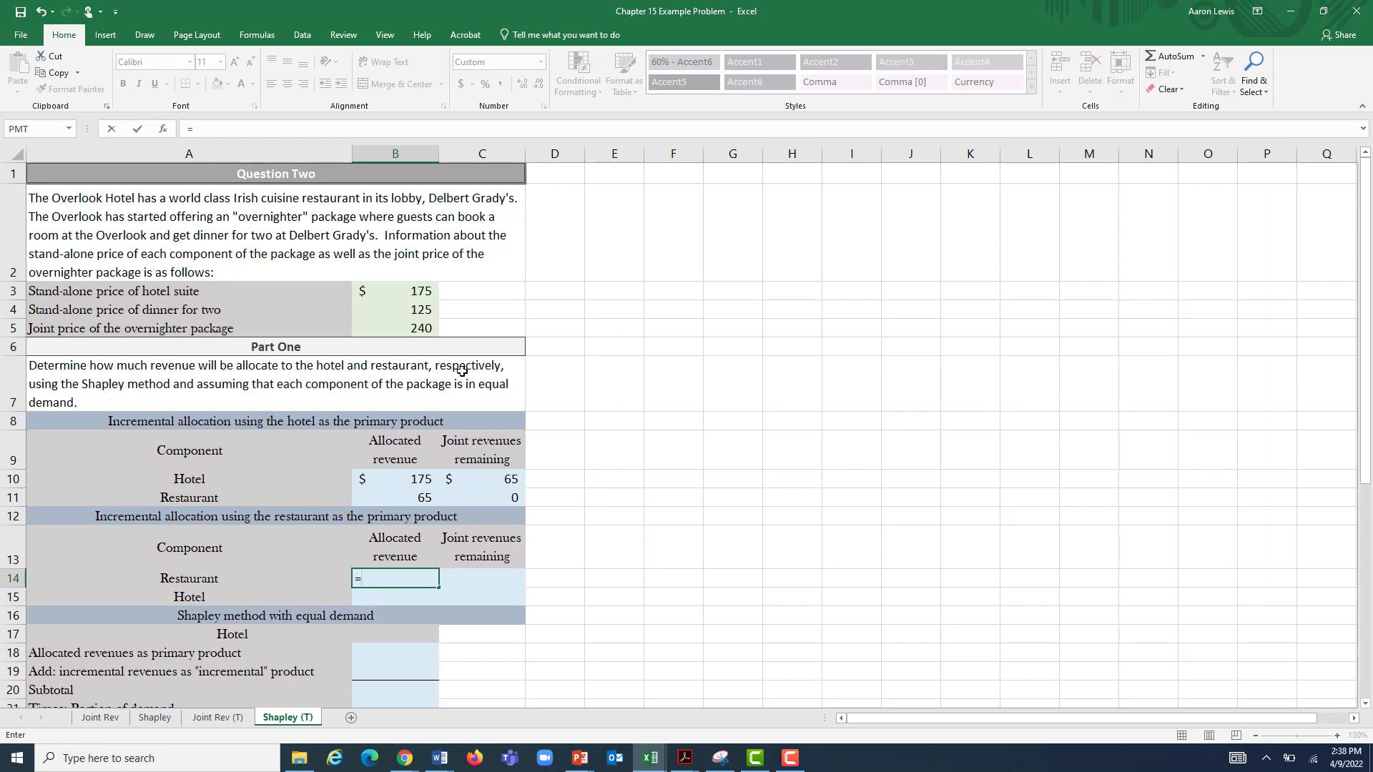
left_click(427, 308)
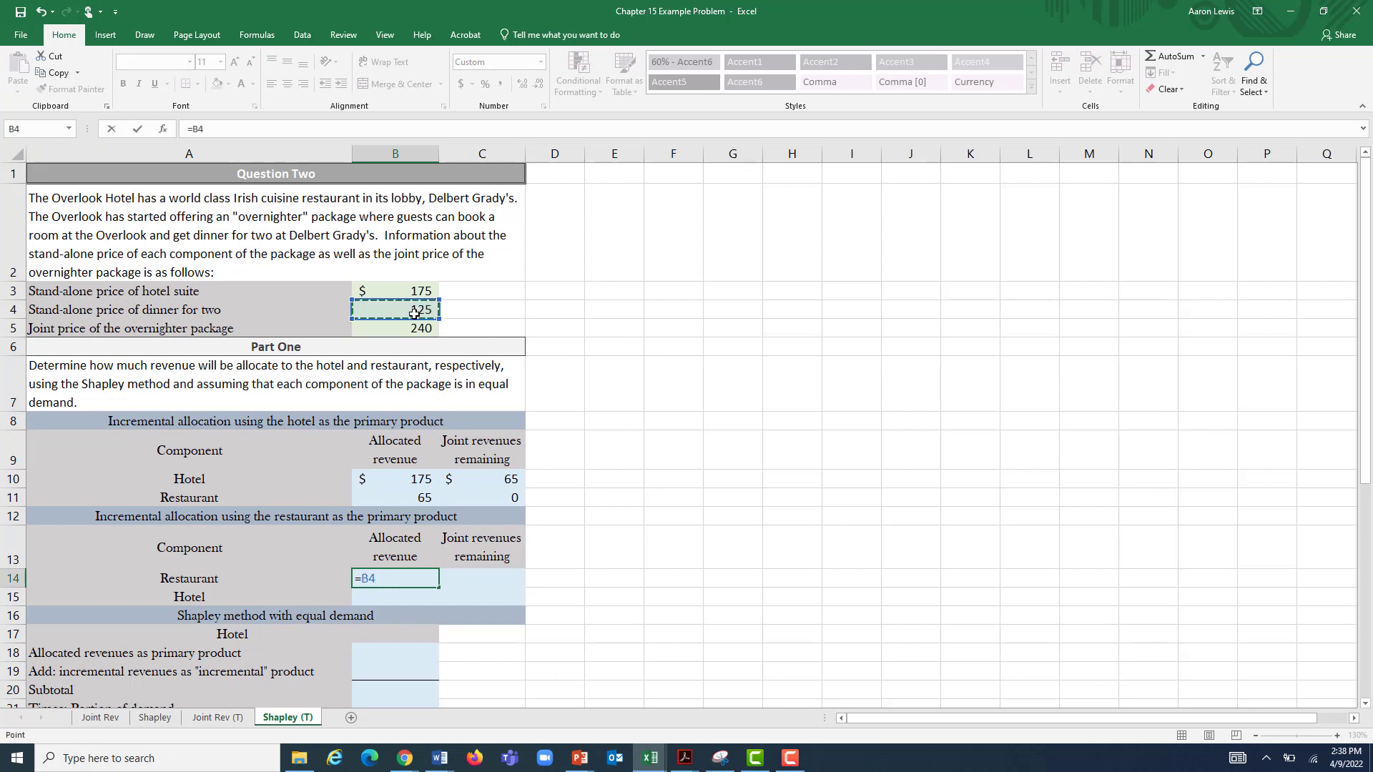
key("Return")
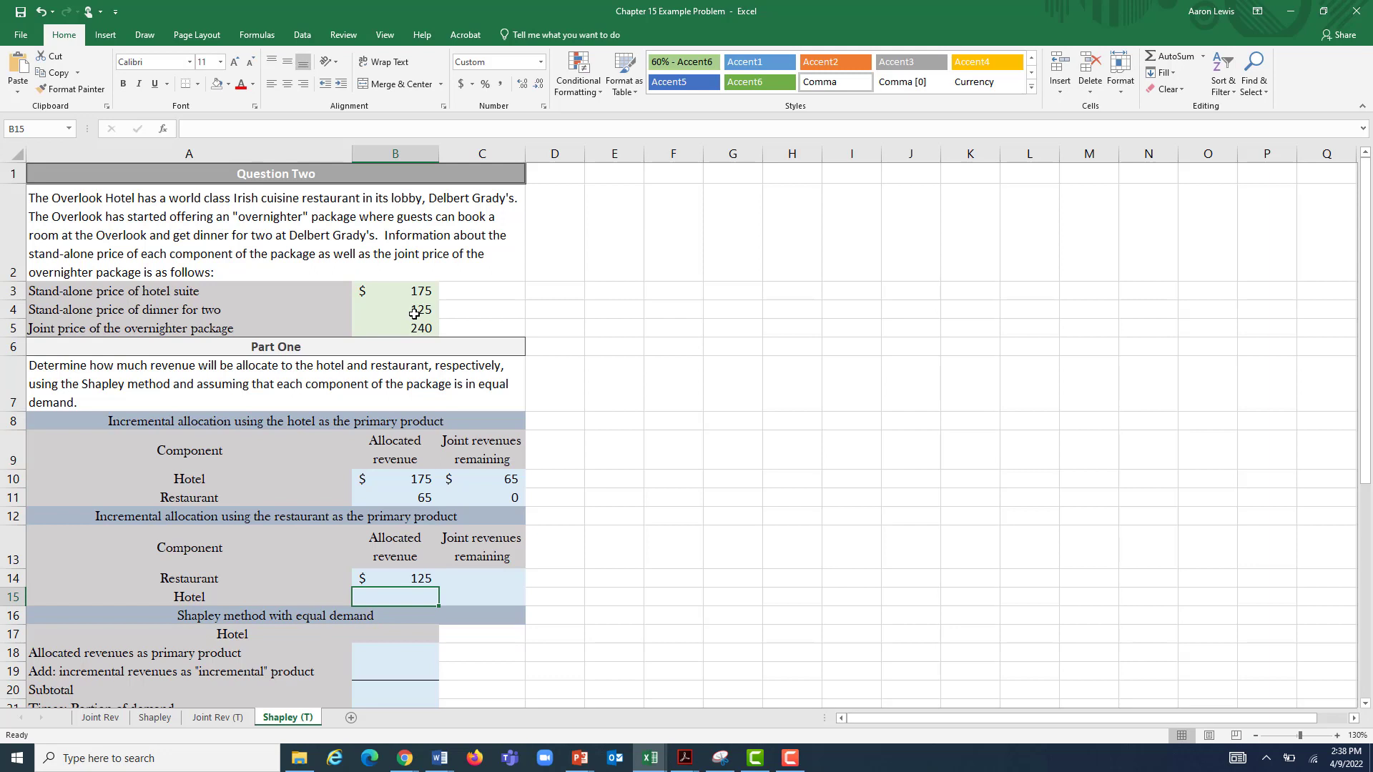
- Calculate the joint revenues remaining for the Restaurant row in C14 as package price minus allocated revenue, =B5-B14
left_click(467, 578)
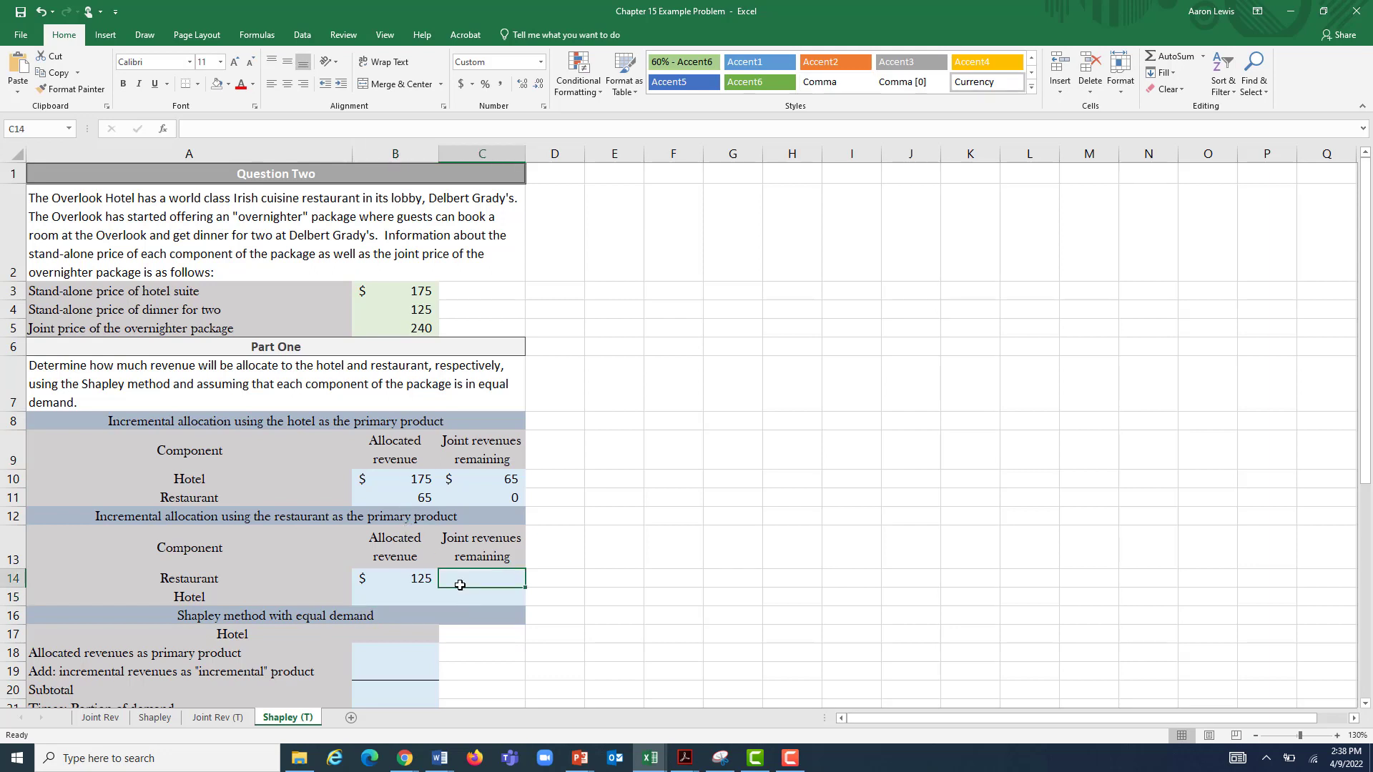
type("=")
left_click(422, 326)
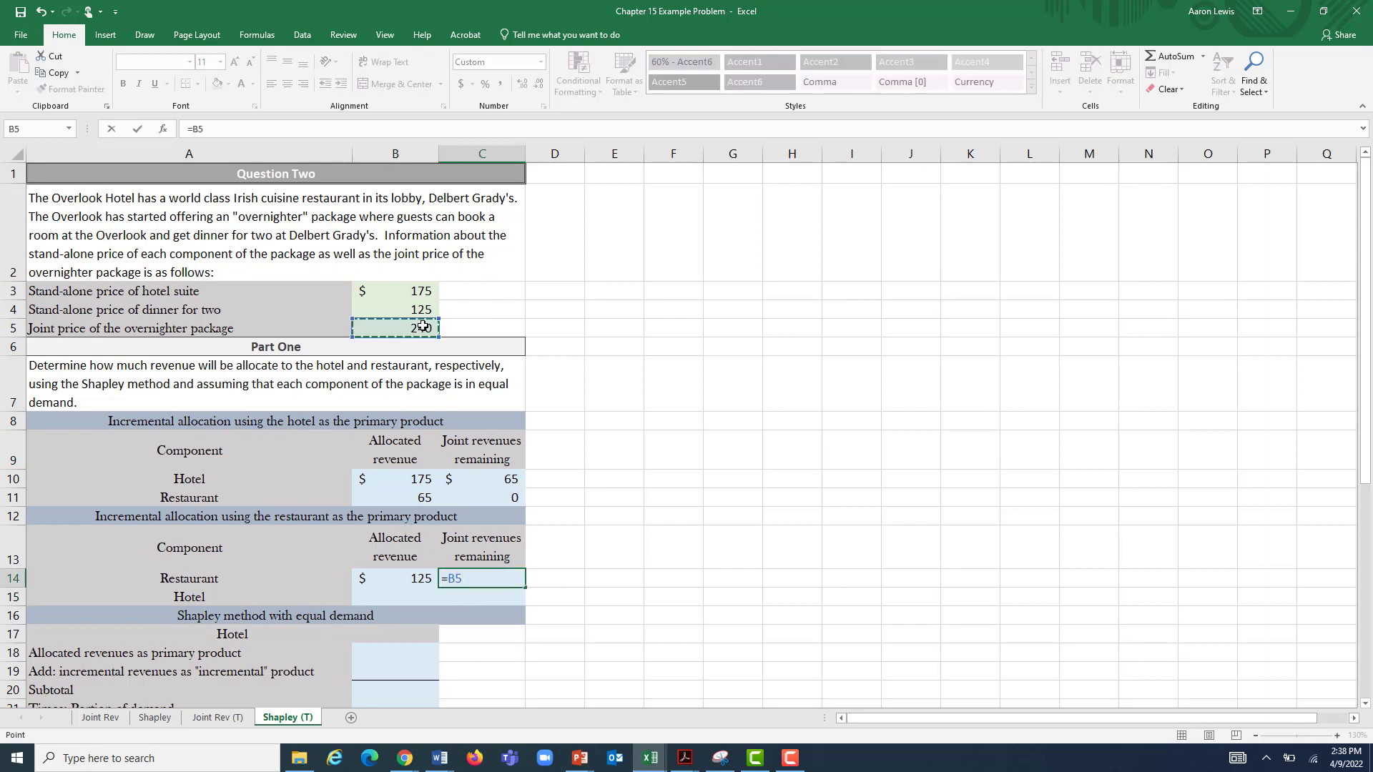
type("-")
left_click(395, 578)
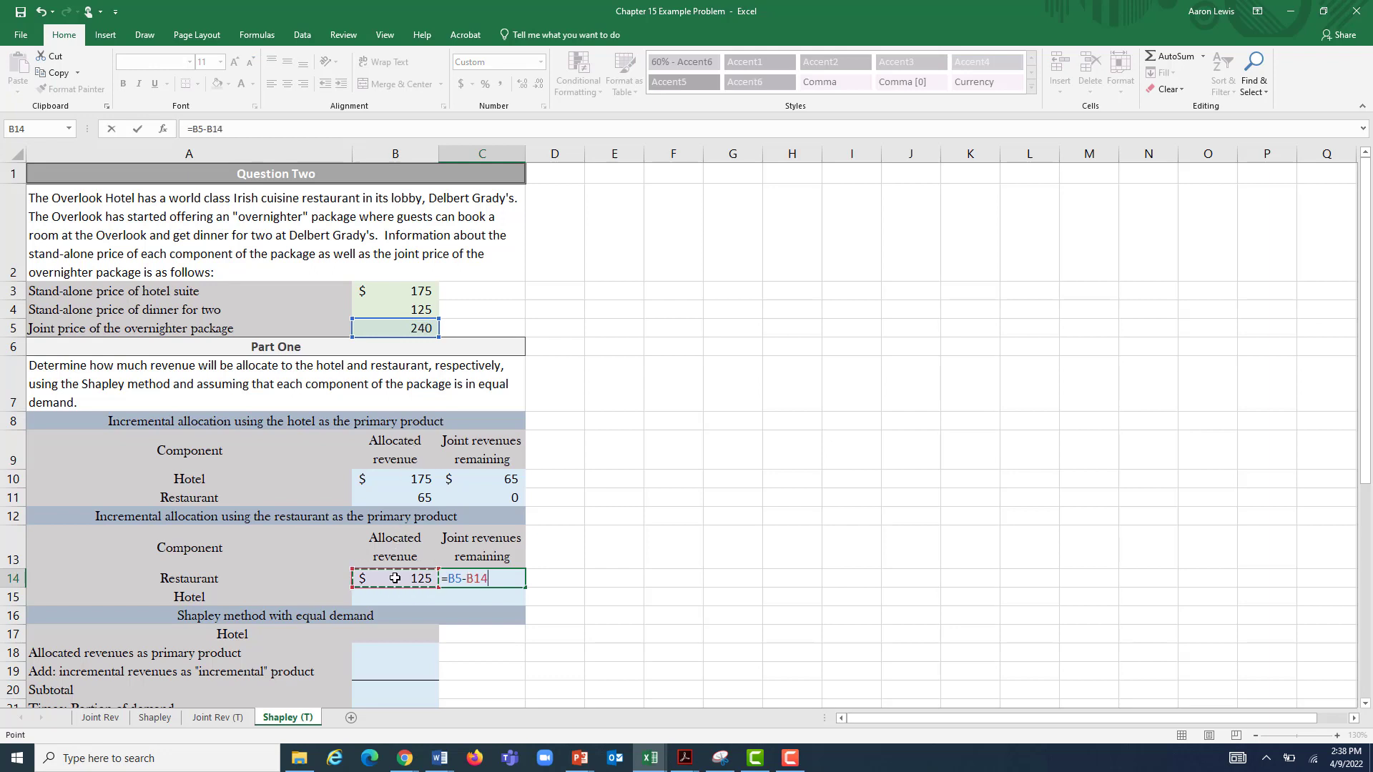
key("Return")
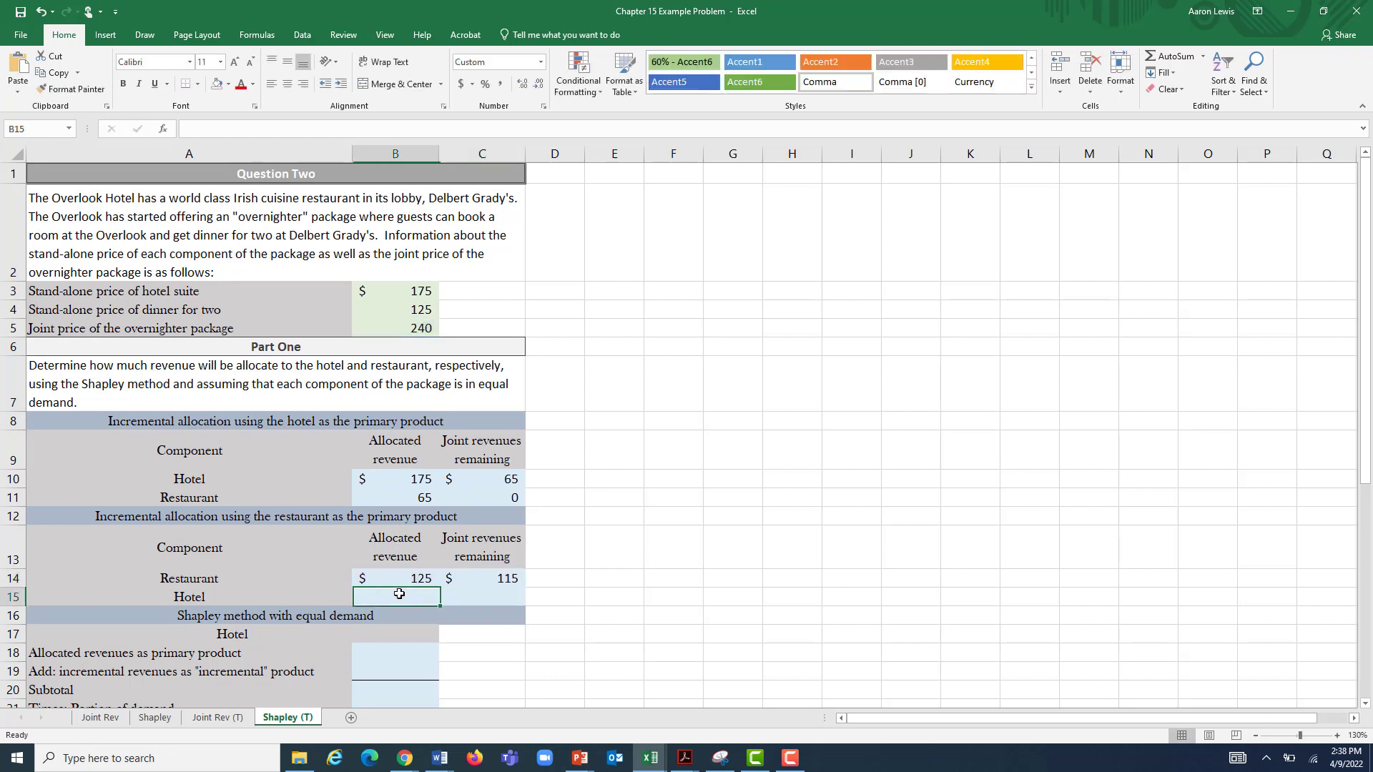
- Allocate the remaining joint revenue to the Hotel as the incremental product by entering =C14 in B15
left_click(399, 594)
type("=")
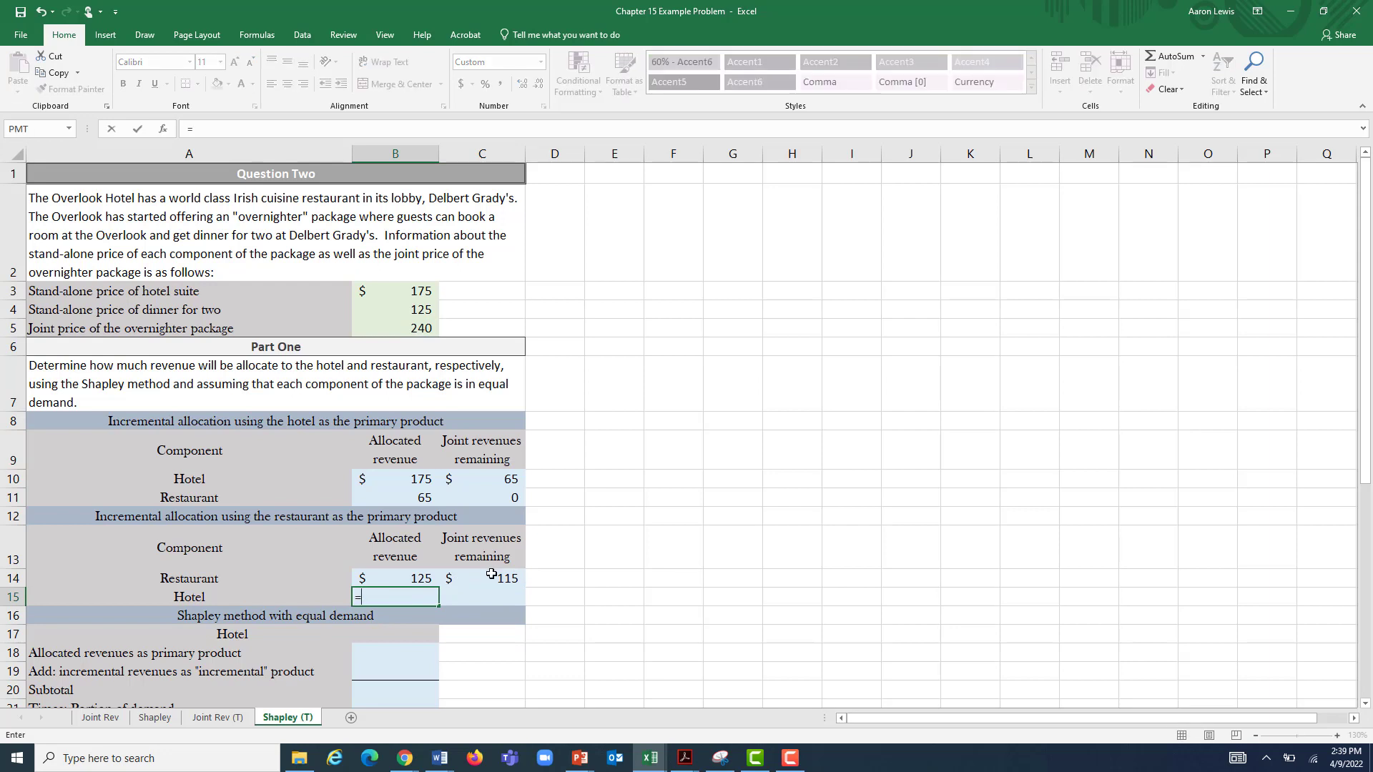
left_click(489, 572)
key("Return")
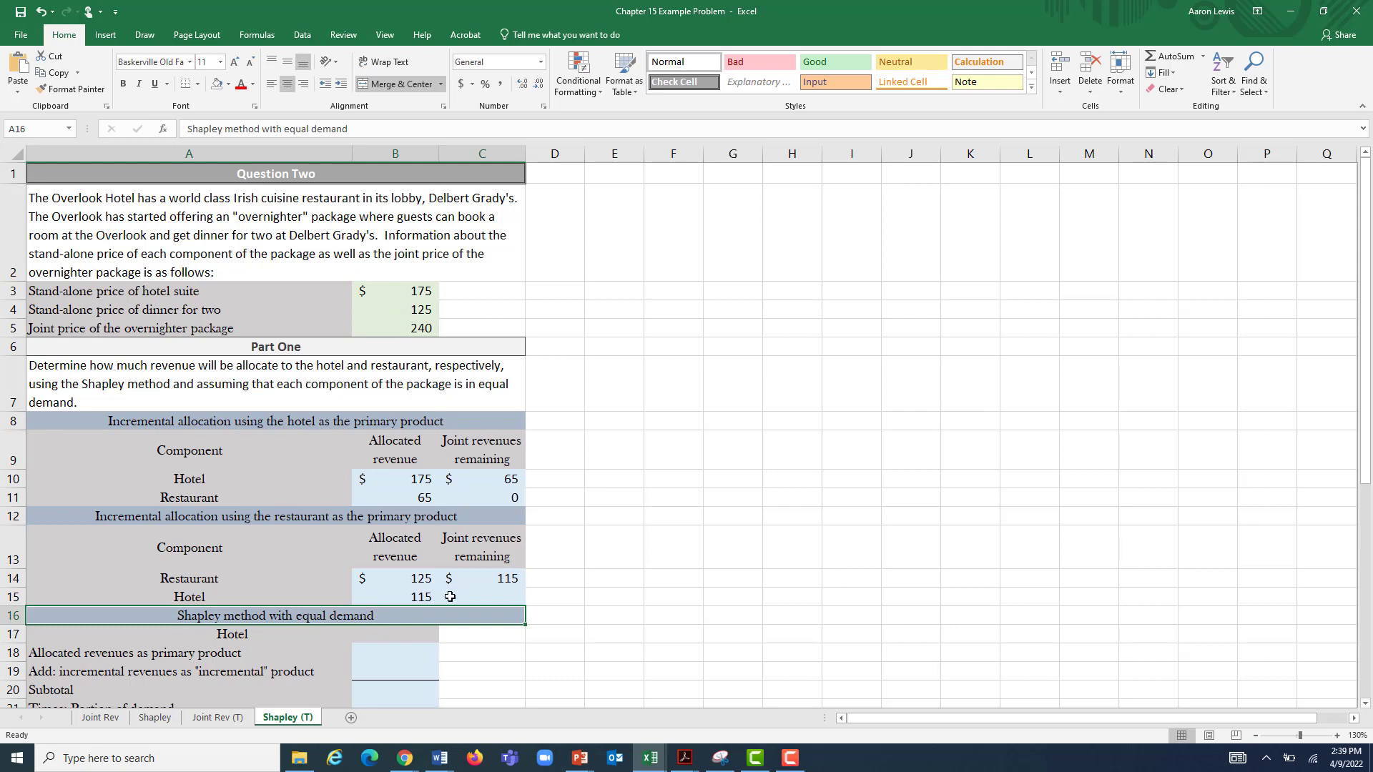
- Calculate the joint revenues remaining for the Hotel row in C15 with the formula =C14-B15
left_click(475, 596)
type("=")
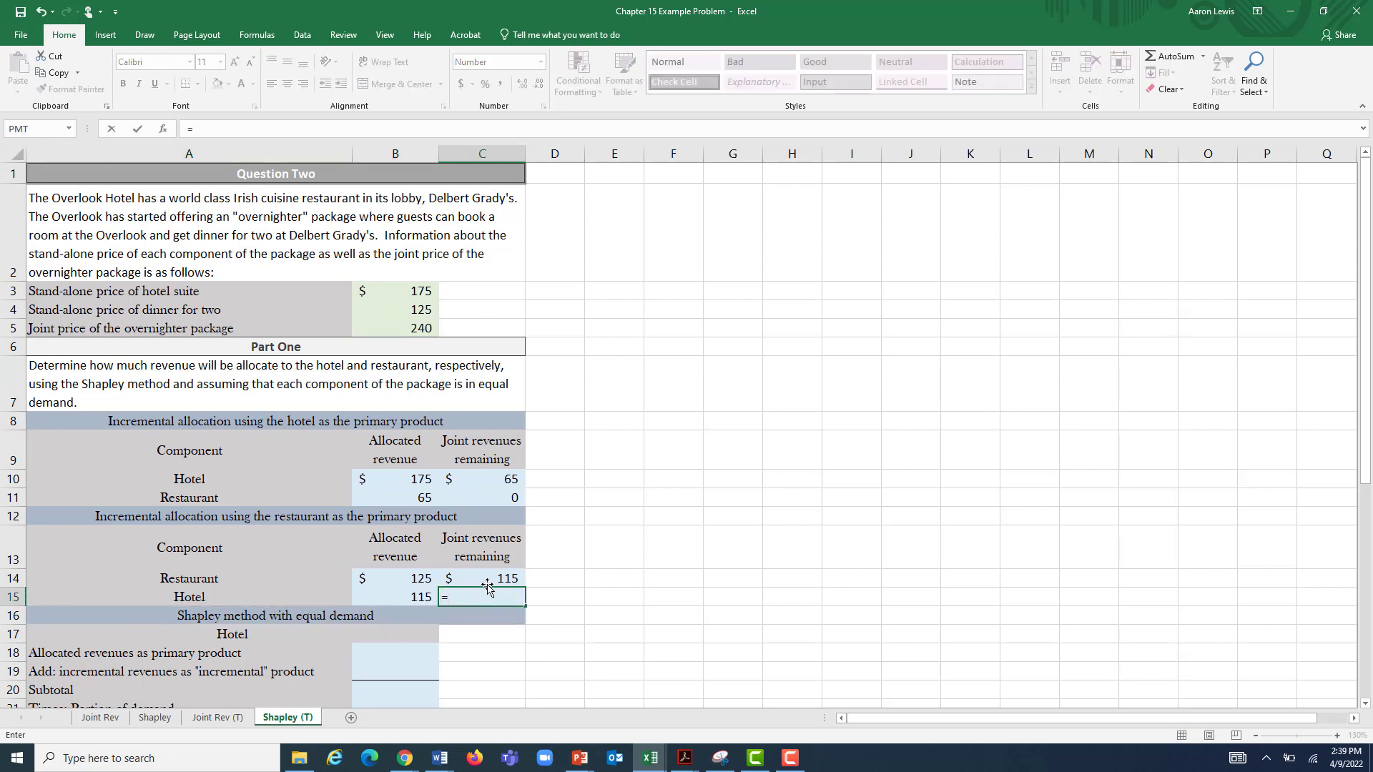
left_click(491, 578)
type("-")
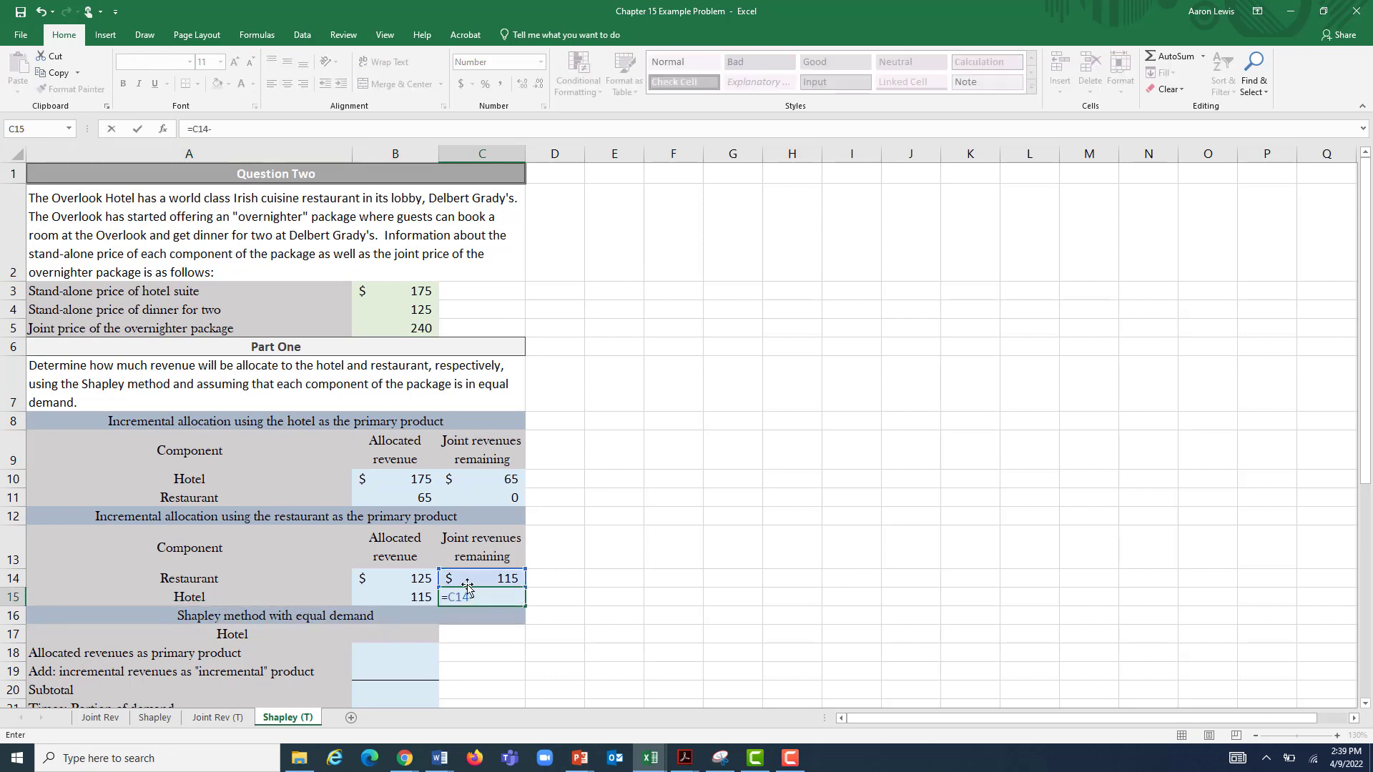
left_click(417, 598)
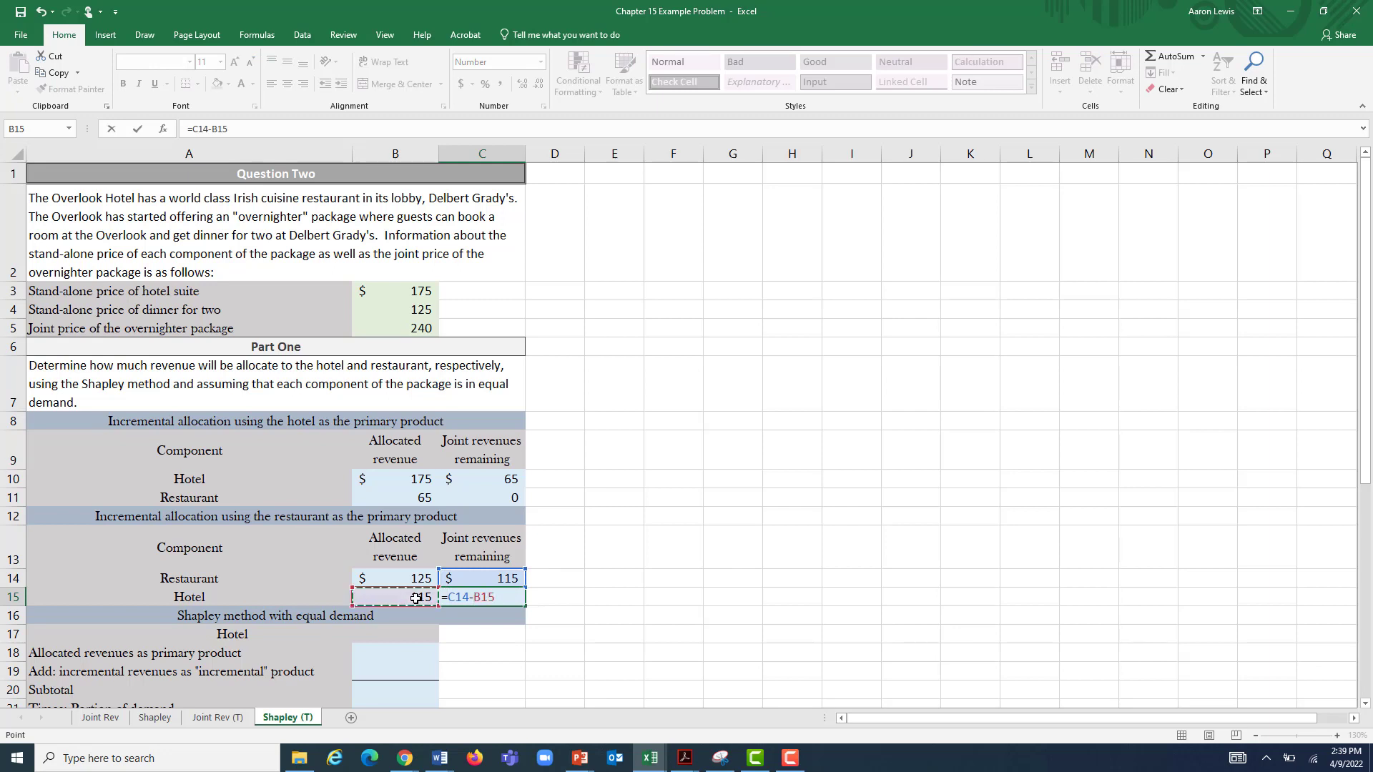
key("Return")
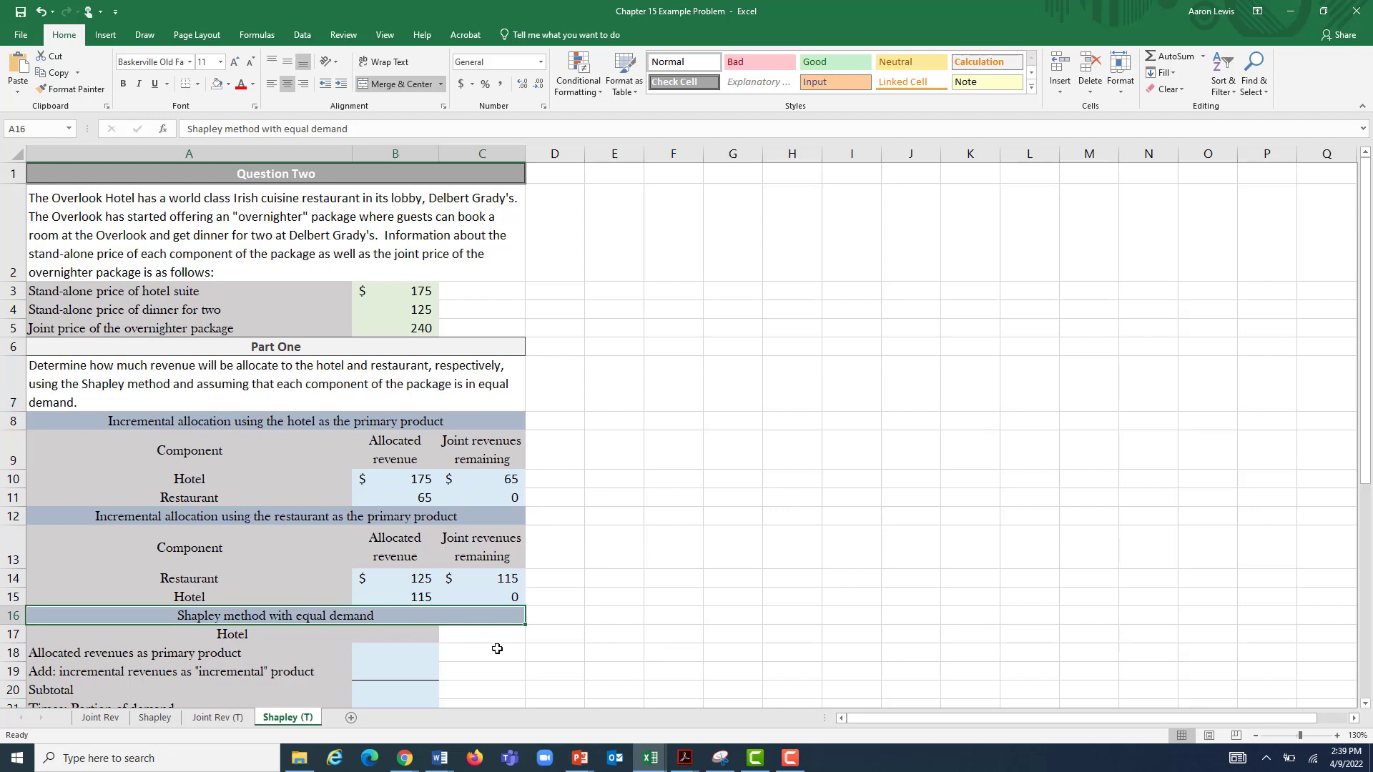
- In the equal-demand Shapley section, link the Hotel's allocated revenues as primary product in B18 to its primary allocation with =B10
left_click(548, 675)
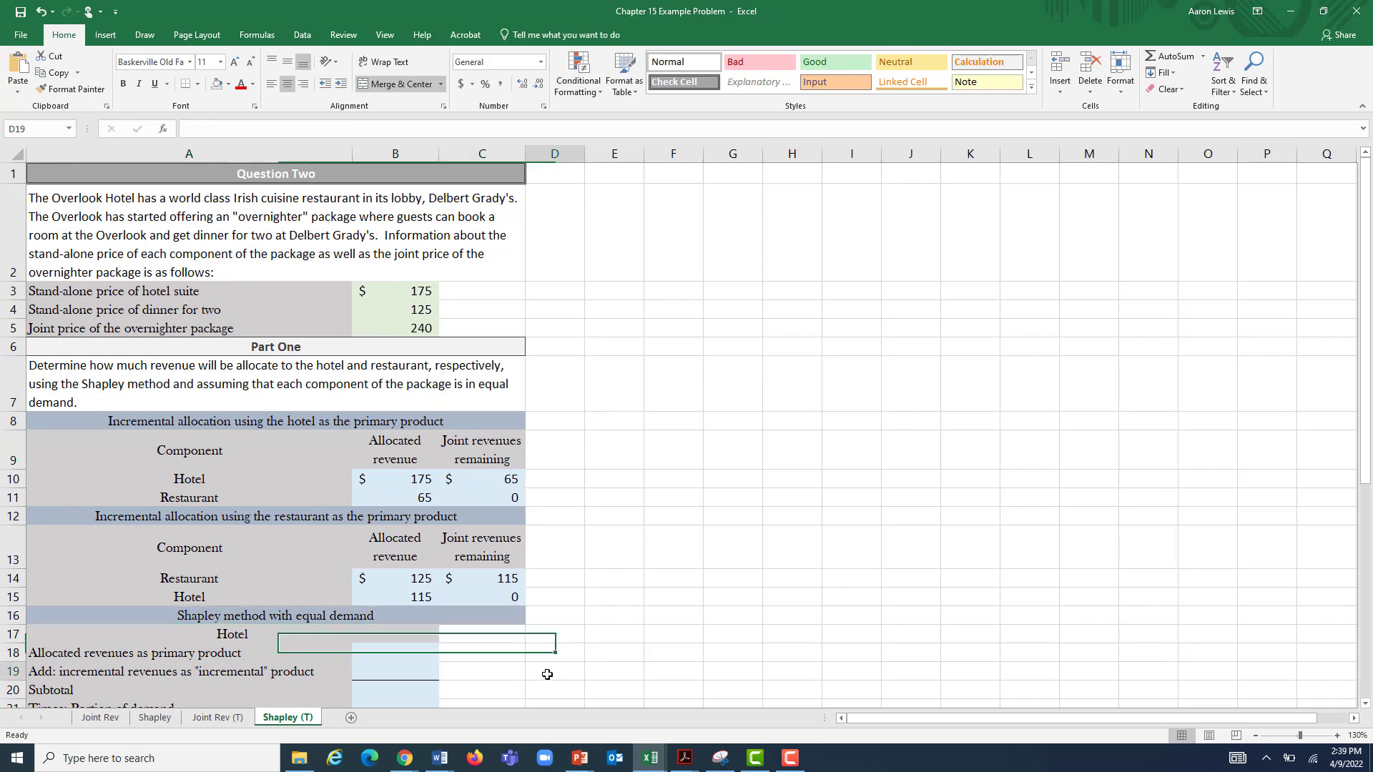
scroll(548, 674, "down", 1)
scroll(547, 674, "down", 1)
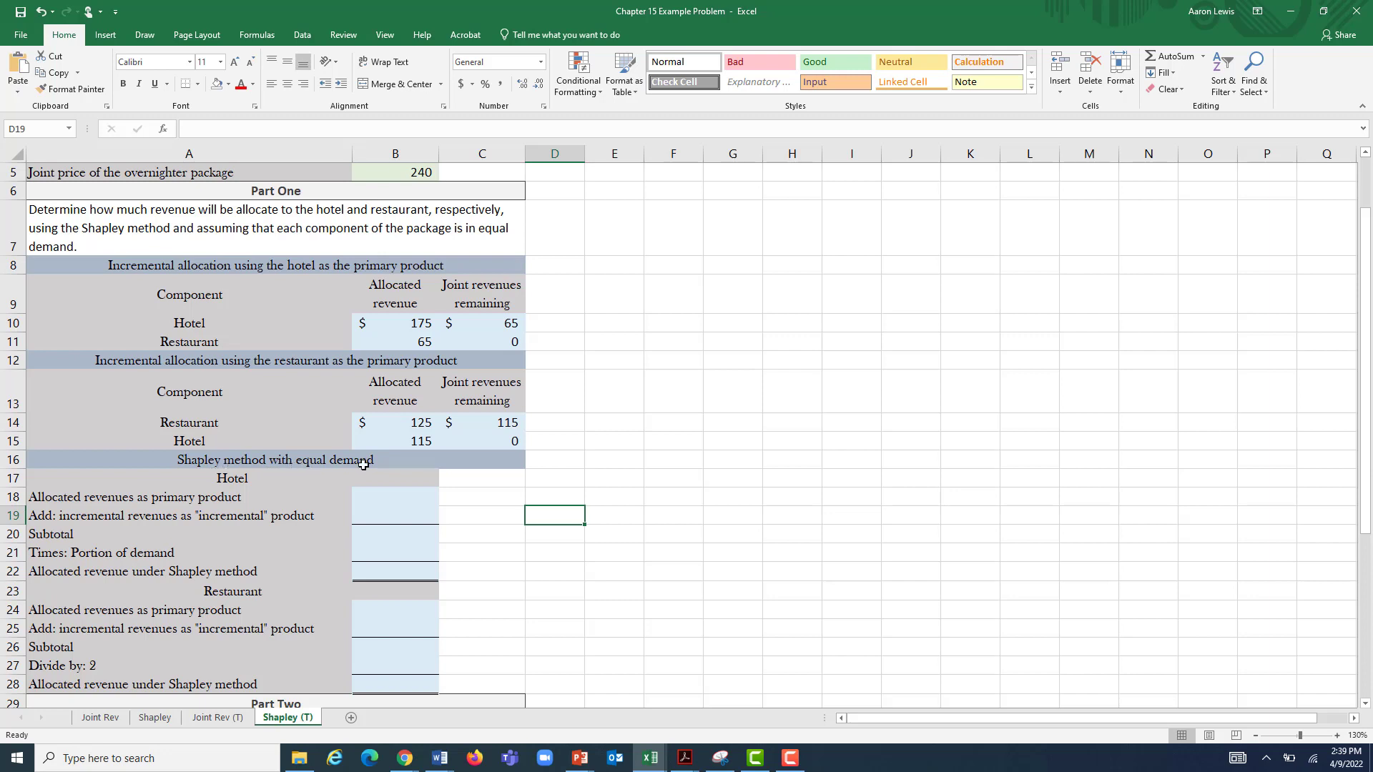
left_click(376, 499)
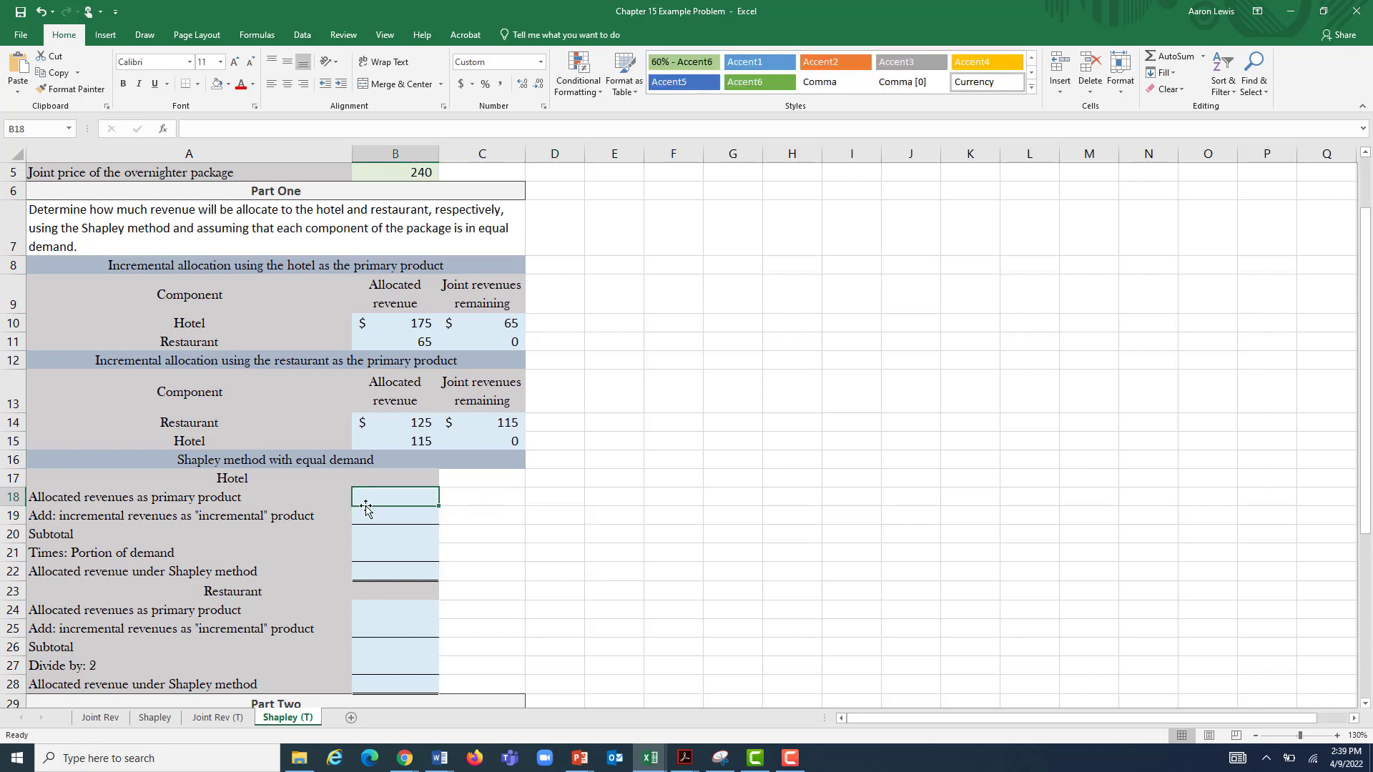
type("=")
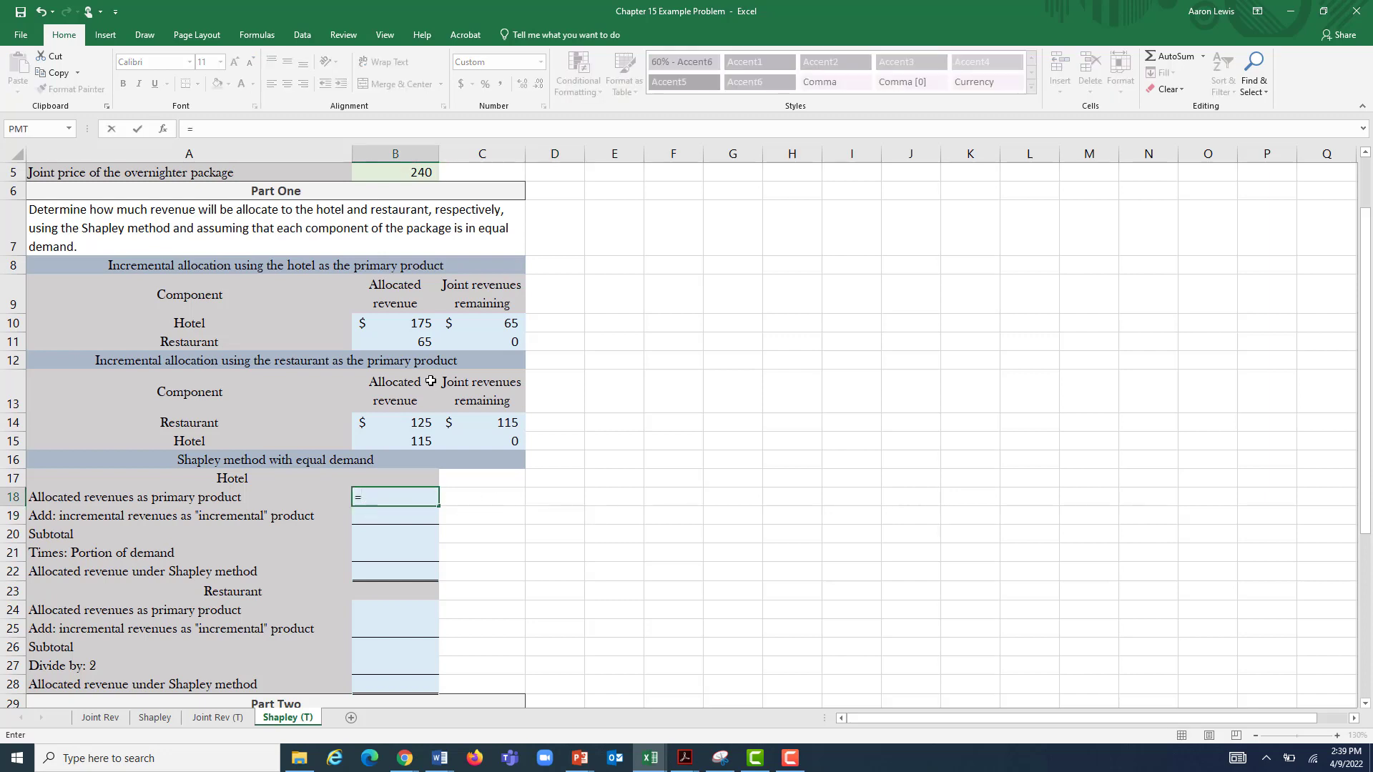
left_click(421, 327)
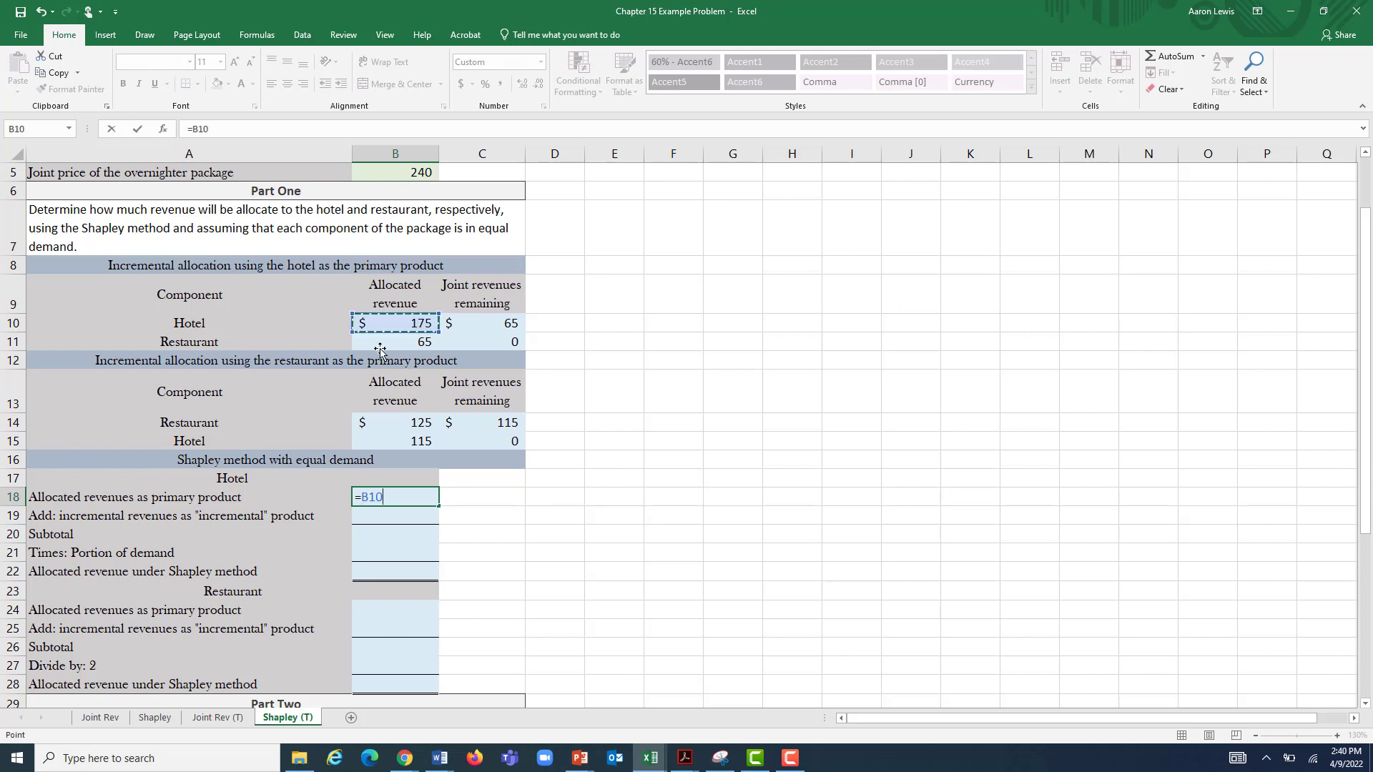
key("Return")
- Link the Hotel's incremental revenues in B19 to its allocation from the restaurant-as-primary table with =B15
type("=")
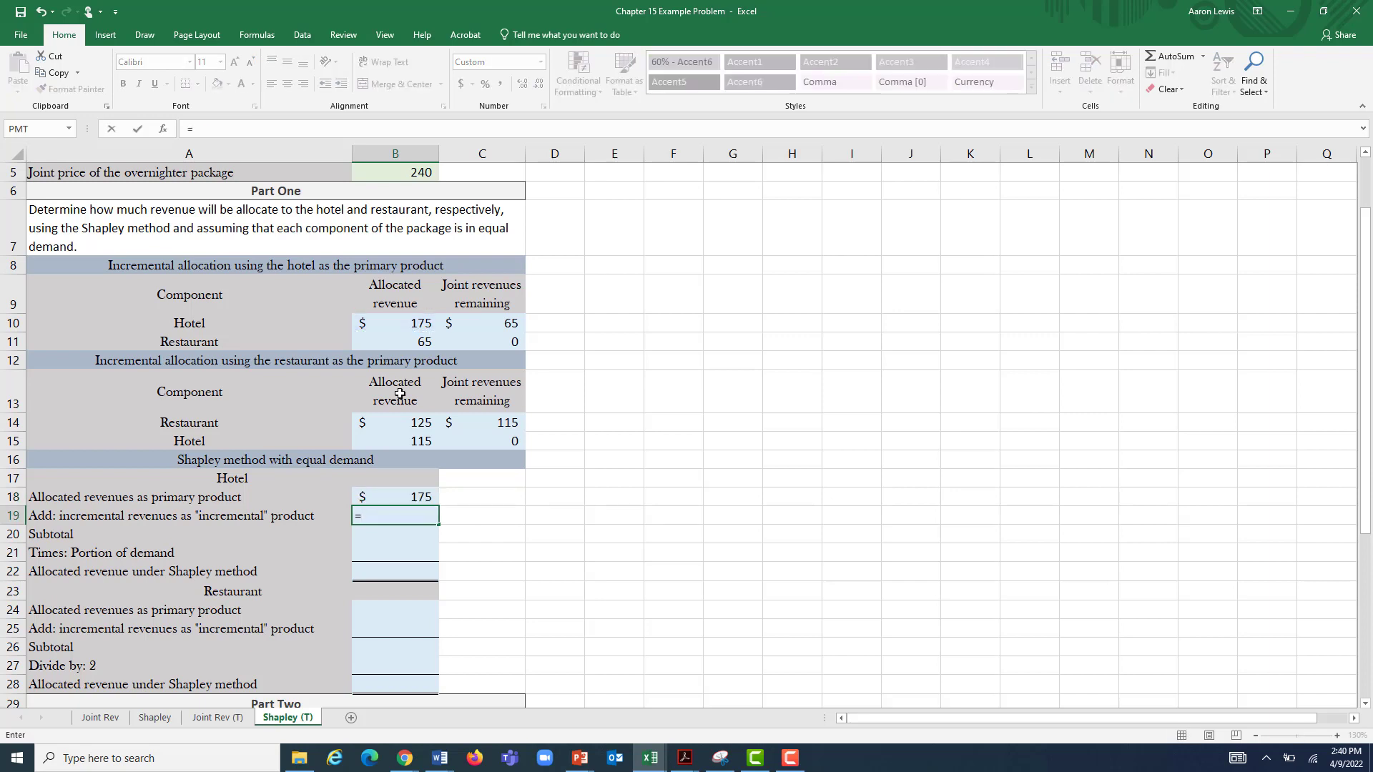
left_click(409, 438)
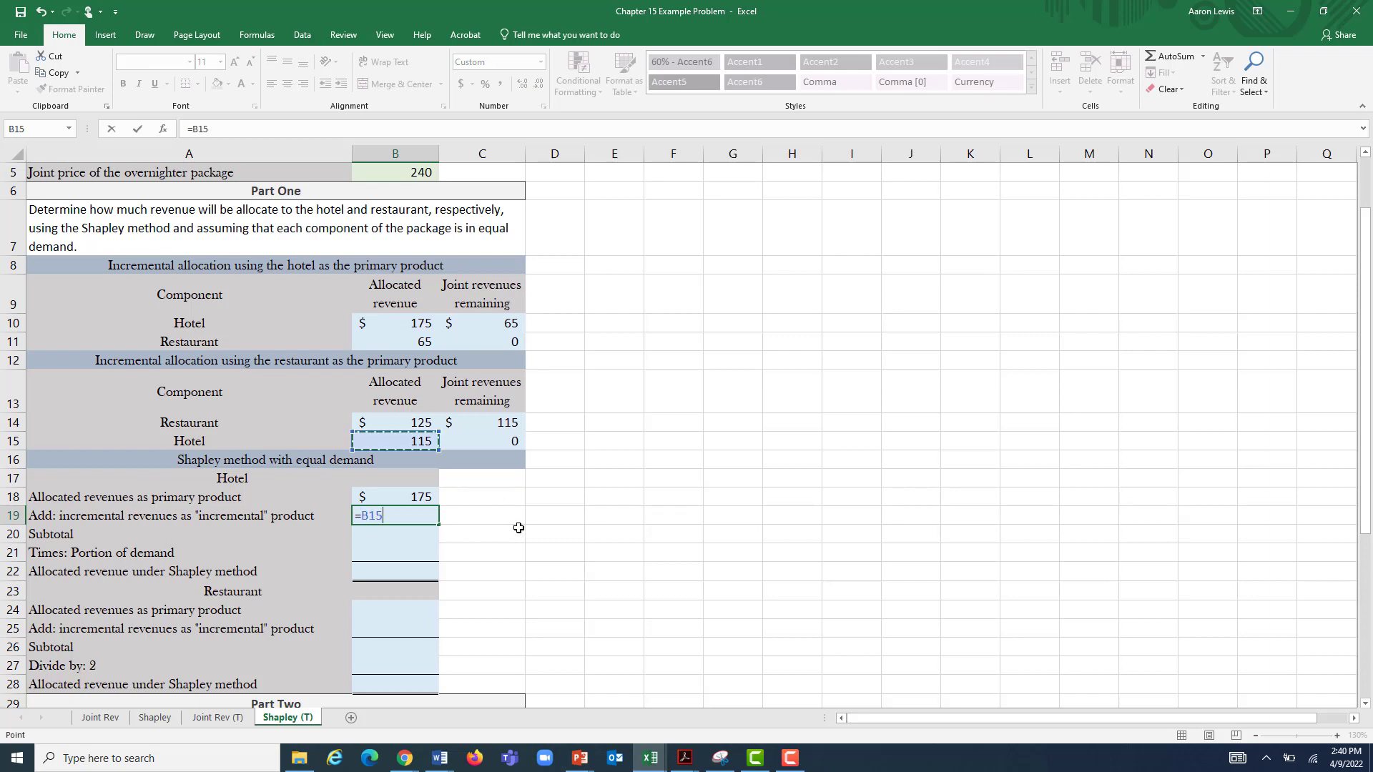
key("Return")
- Calculate the Hotel's subtotal in B20 by adding its primary and incremental revenues with =B18+B19
type("=")
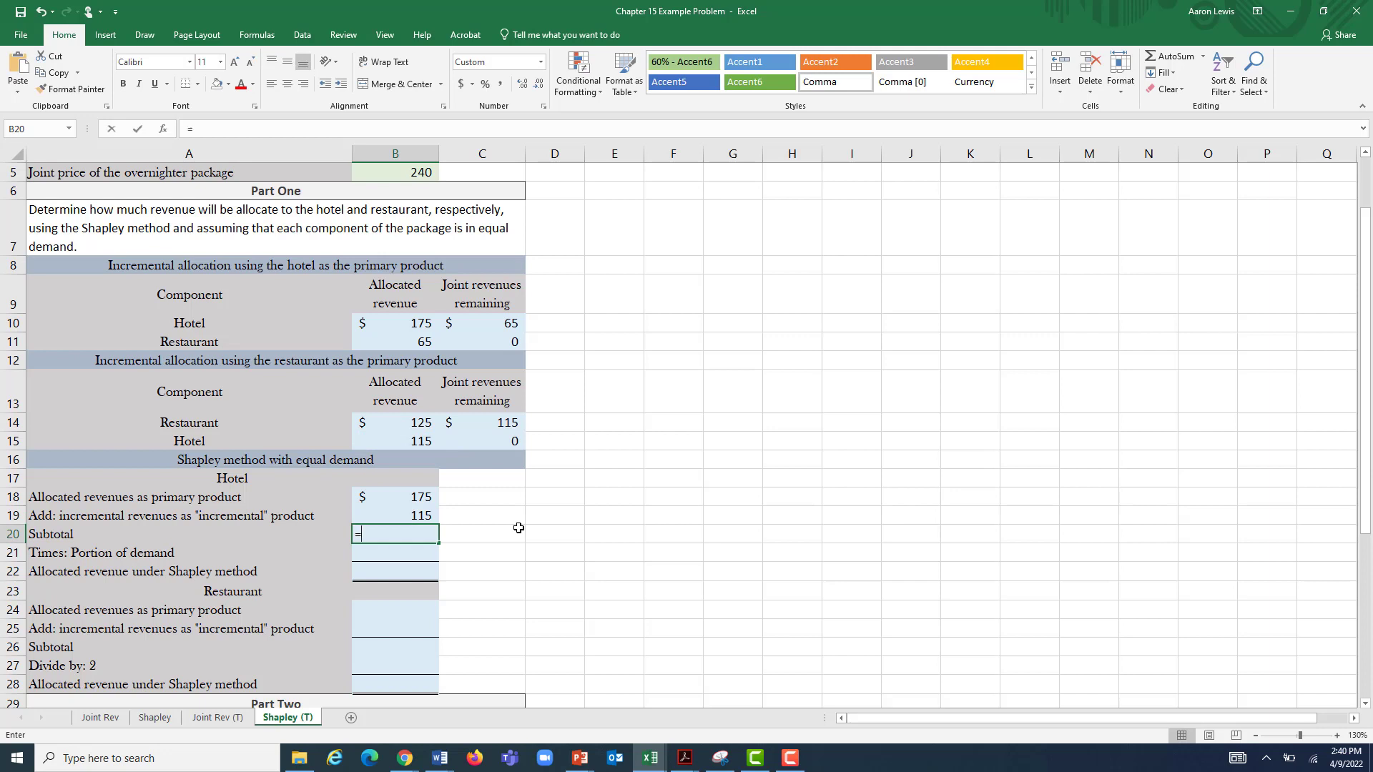
left_click(424, 498)
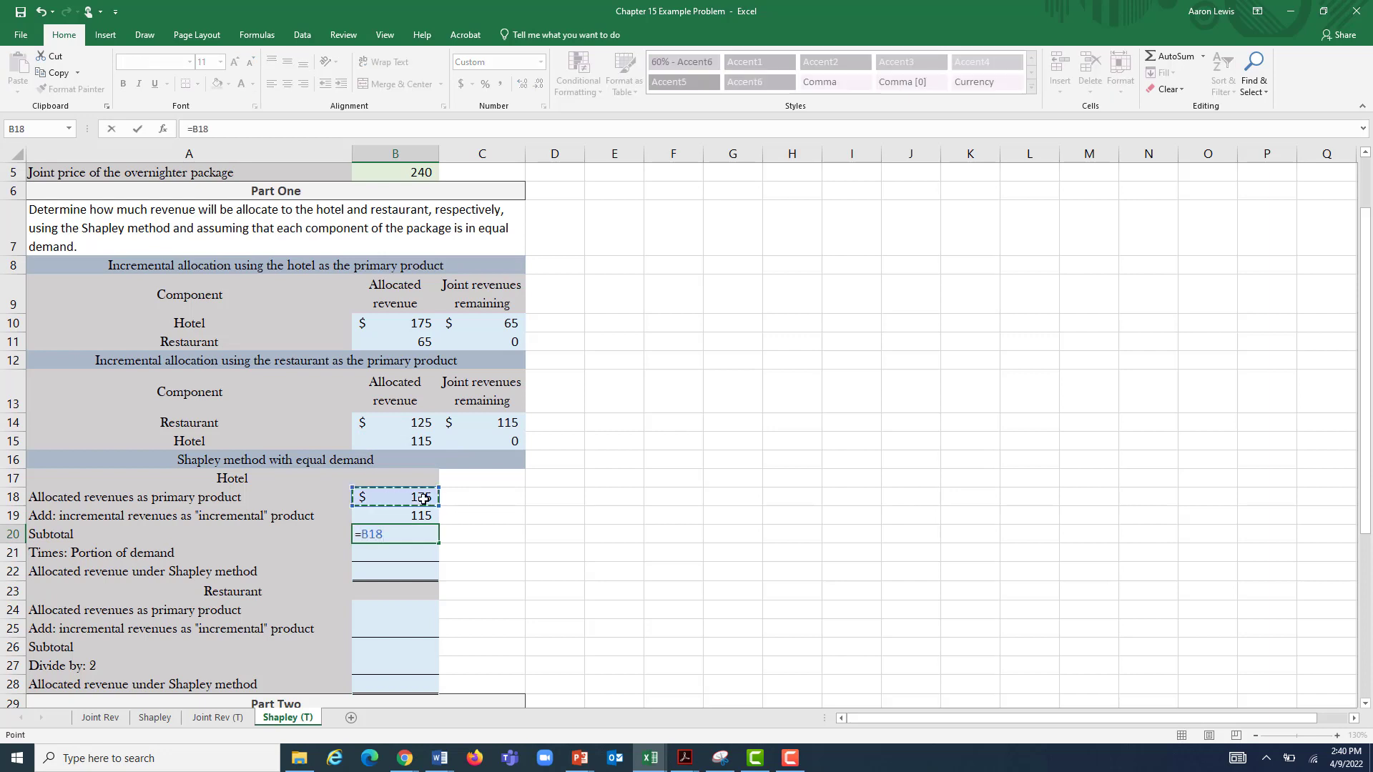
type("+")
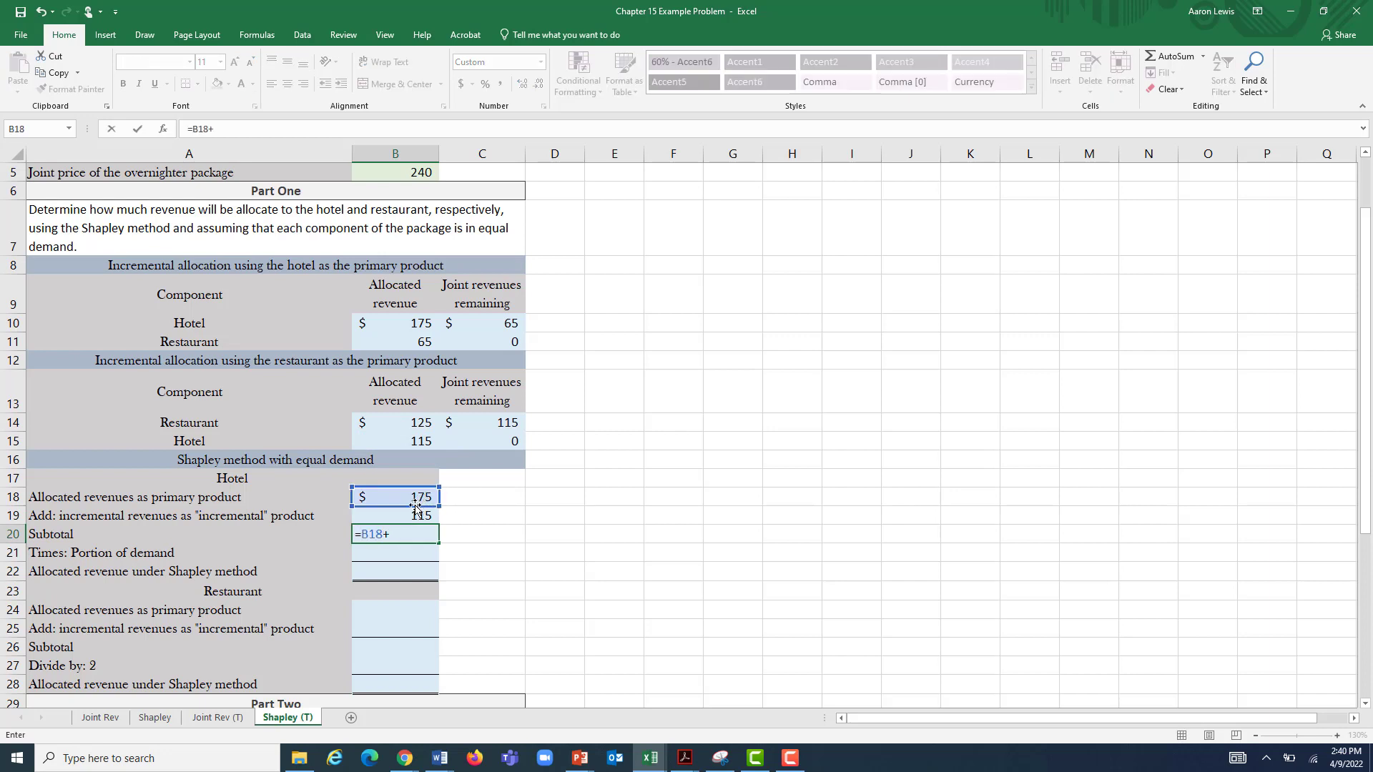
left_click(387, 521)
key("Return")
key("Return")
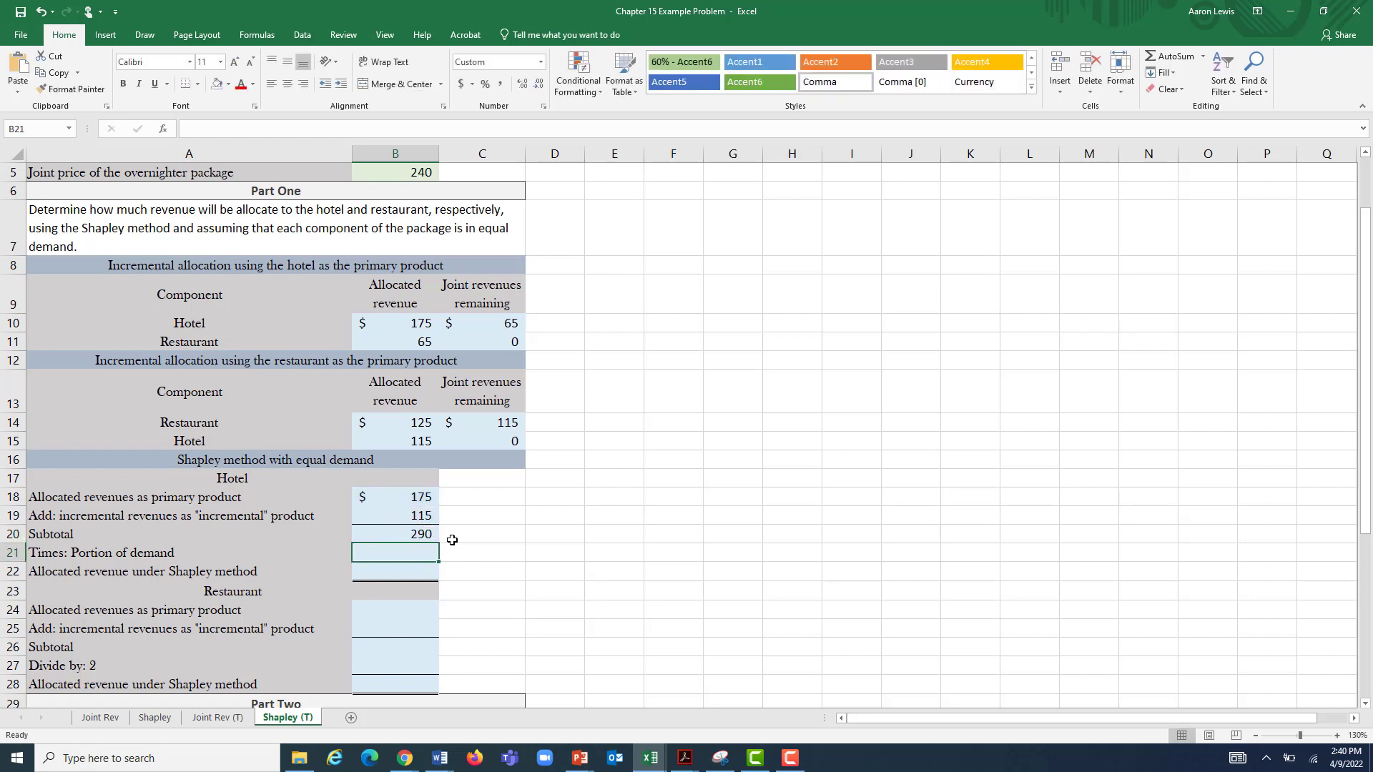
- Enter 2 as the Hotel's portion of demand in B21 and calculate its Shapley allocated revenue in B22 with =B20/B21
type("2")
key("Return")
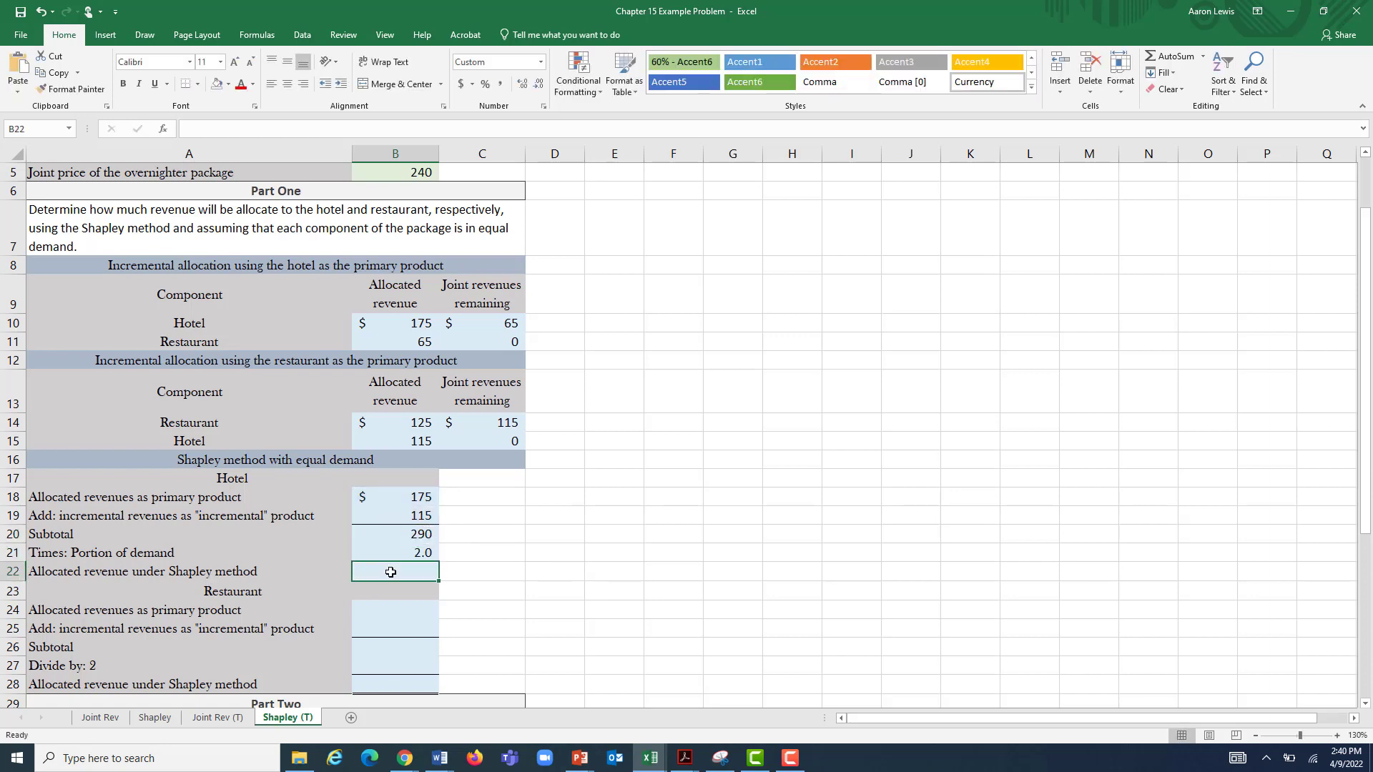
type("=")
left_click(407, 535)
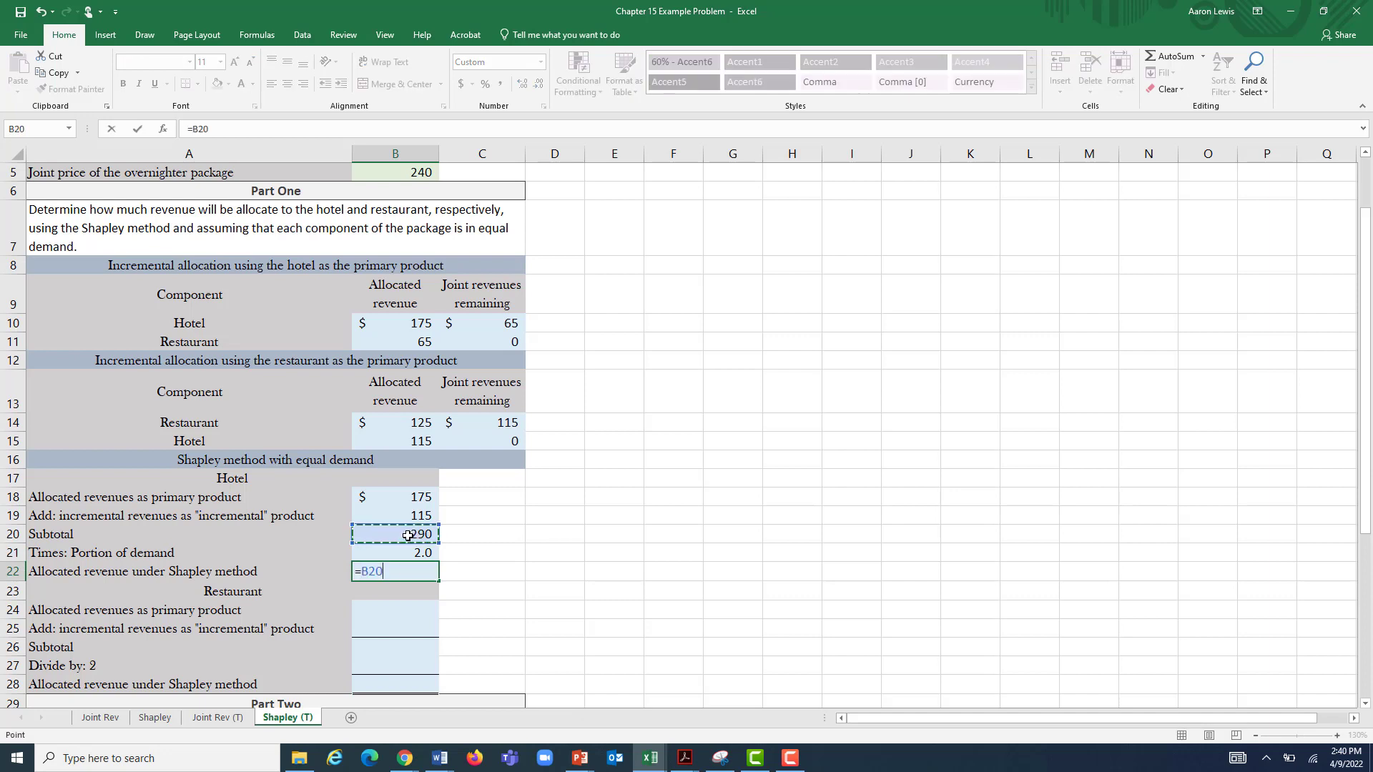
type("/")
left_click(405, 552)
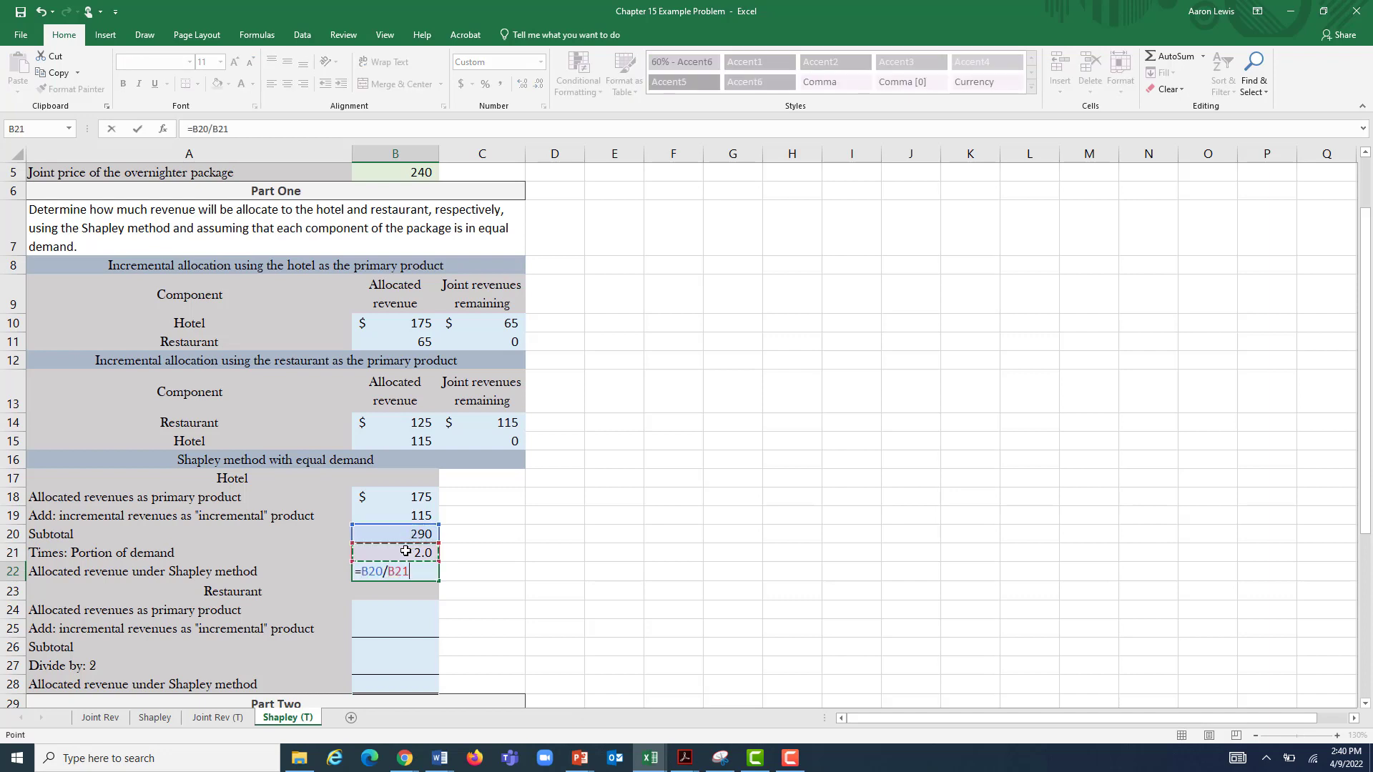
key("Return")
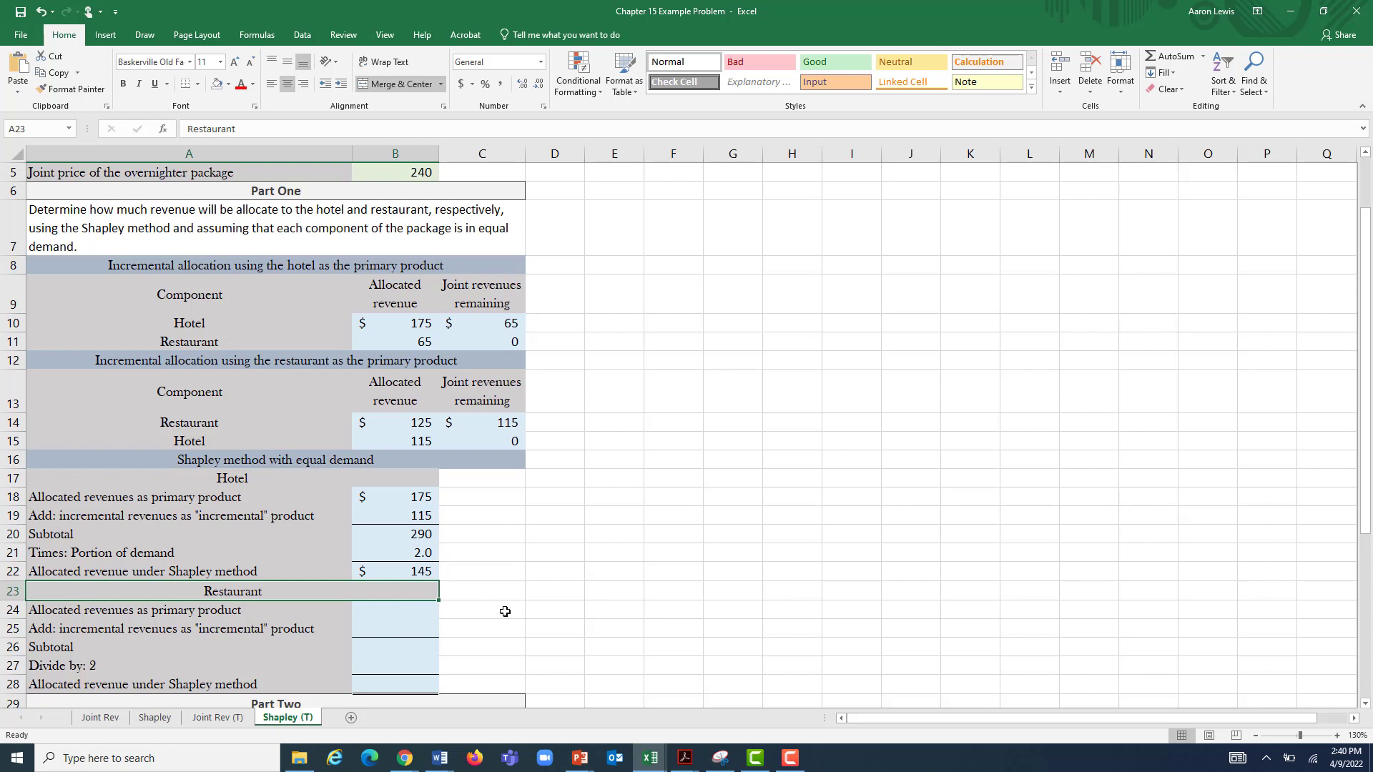
- Link the Restaurant's allocated revenues as primary product in B24 to its allocation in the restaurant-as-primary table with =B14
left_click(550, 634)
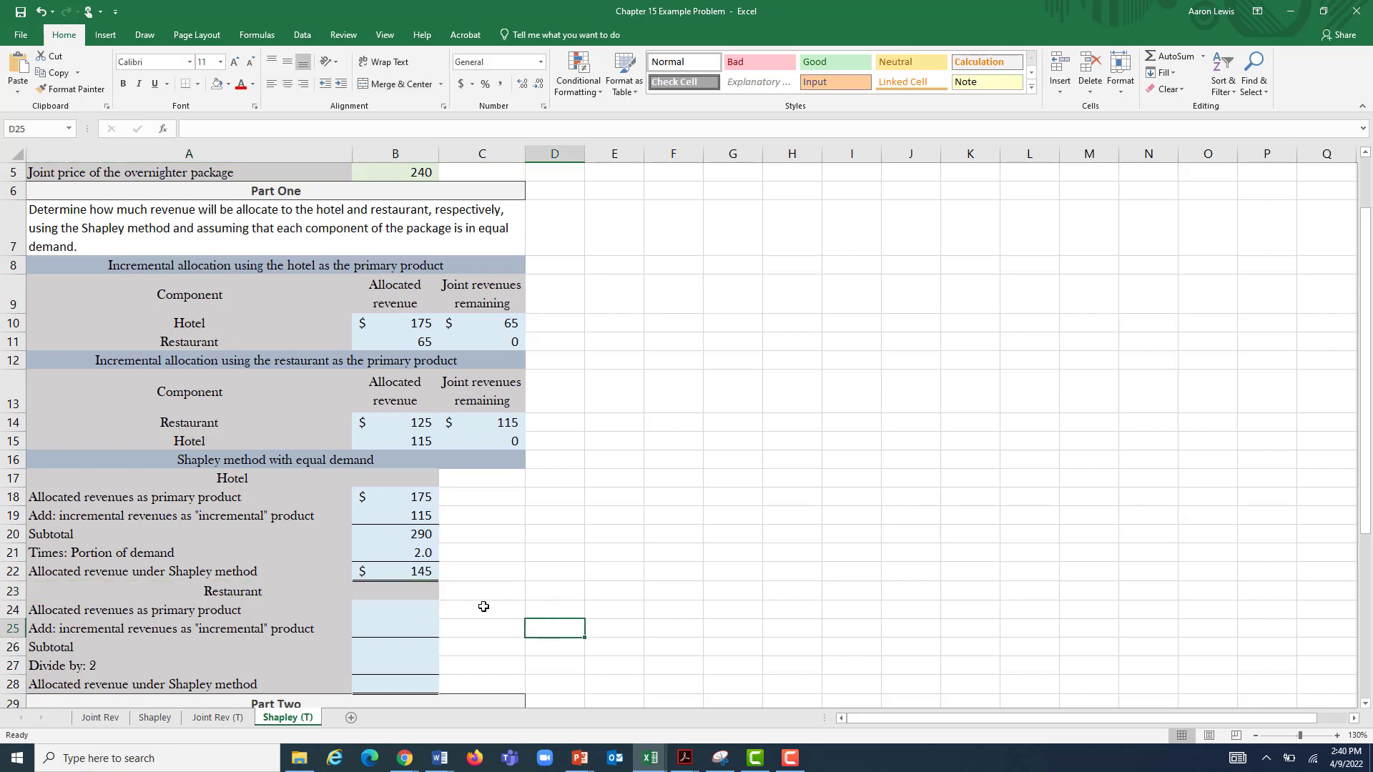
left_click(408, 609)
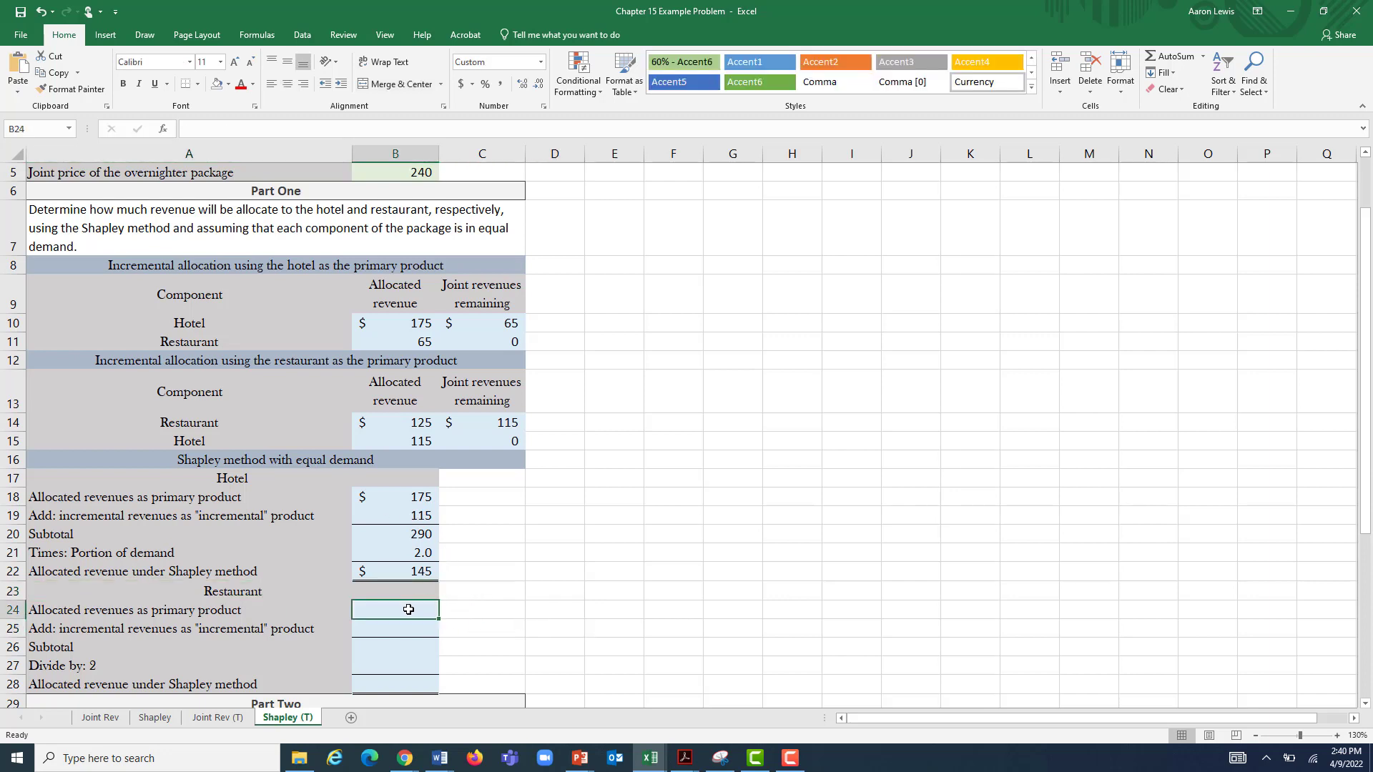
type("=")
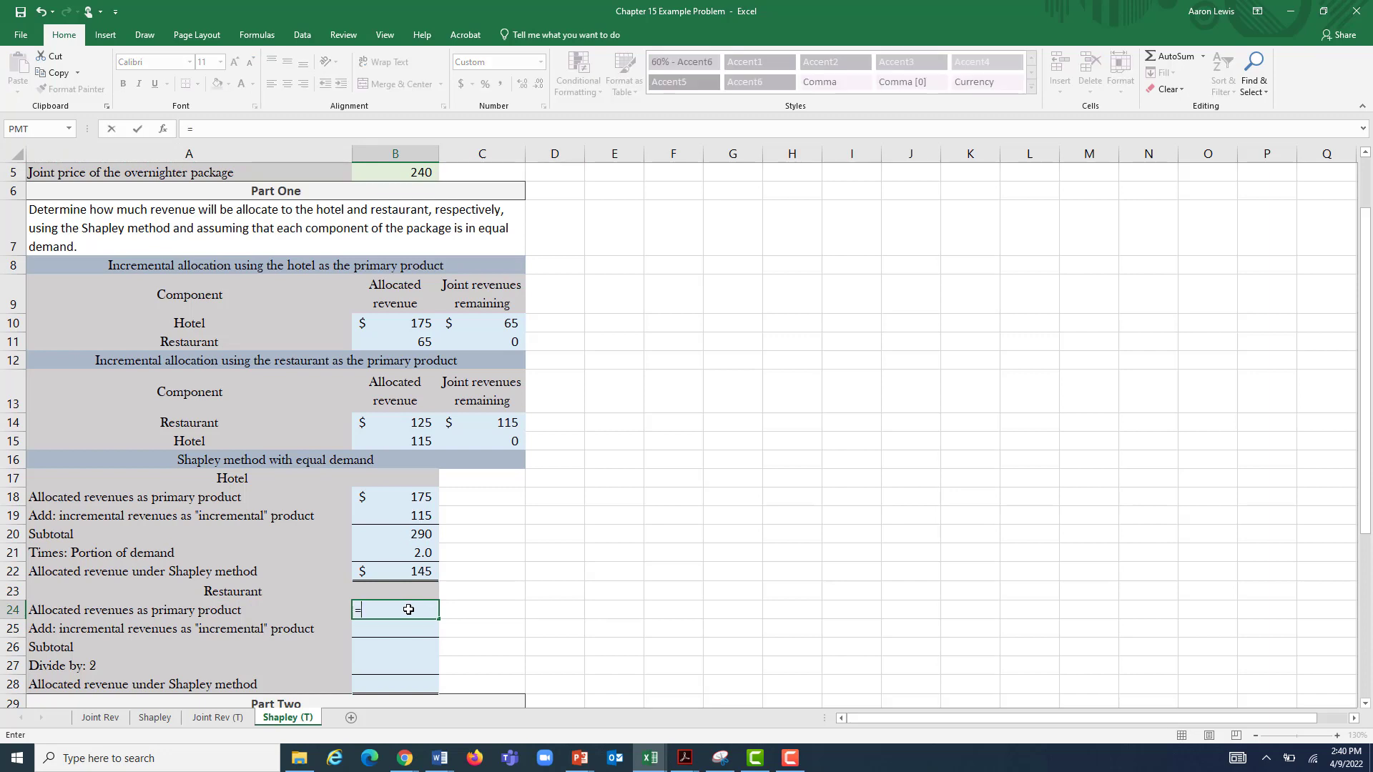
left_click(423, 423)
key("Return")
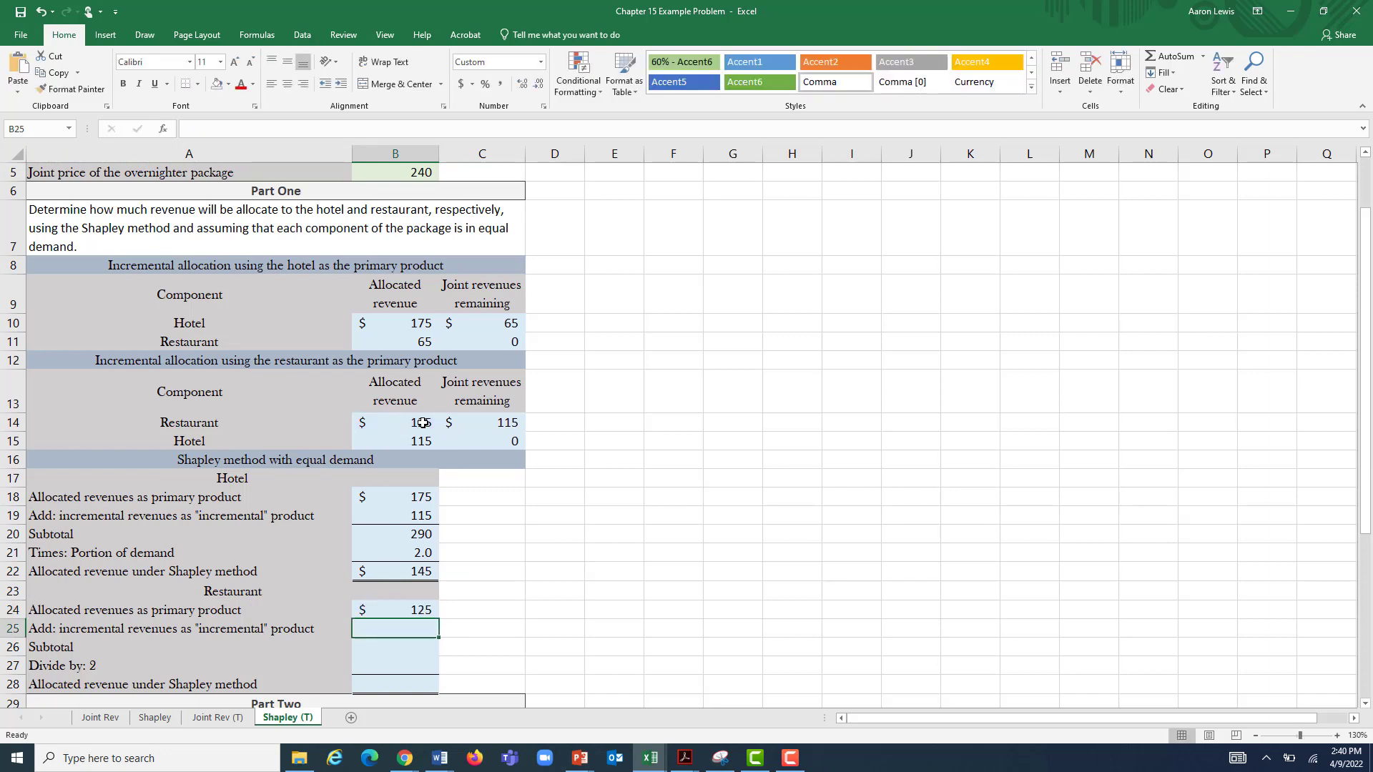
- Link the Restaurant's incremental revenues in B25 to its allocation from the hotel-as-primary table with =B11
type("=")
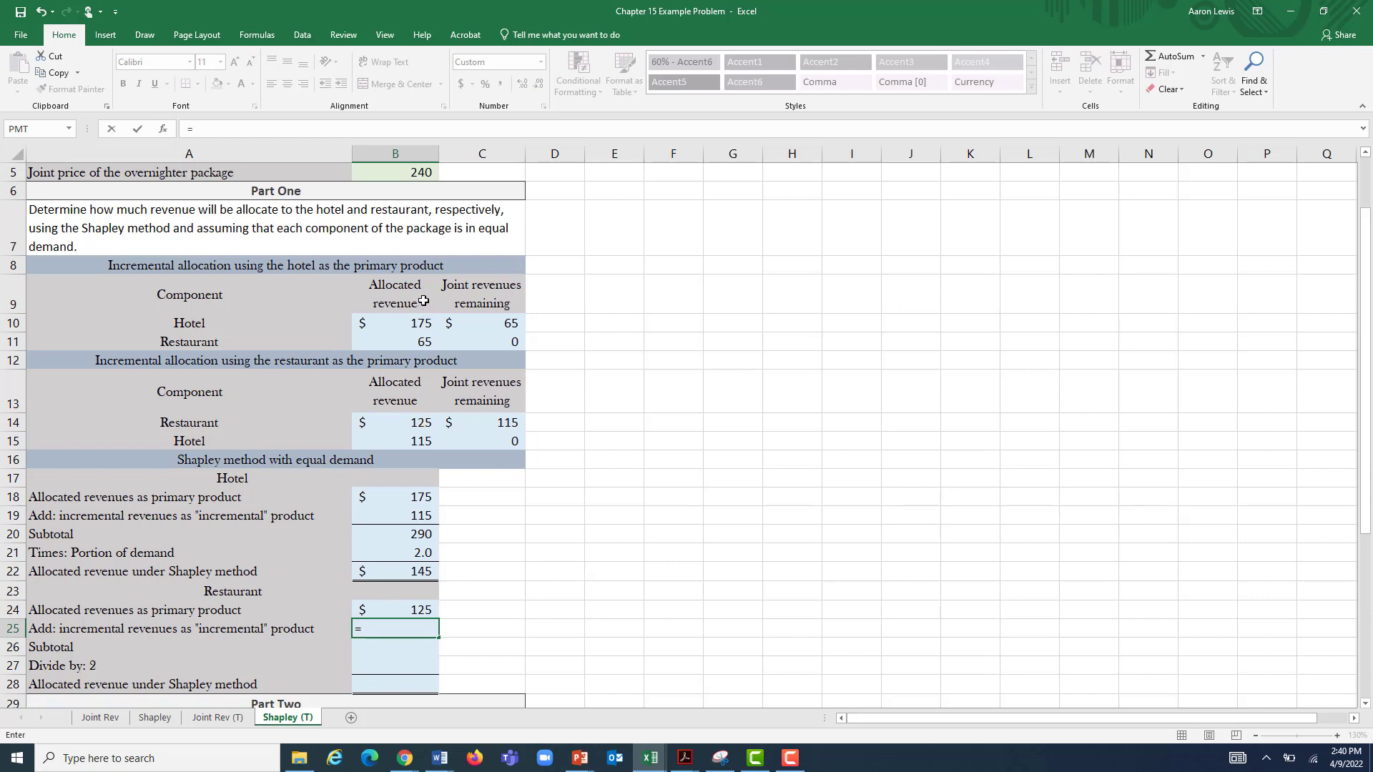
left_click(405, 343)
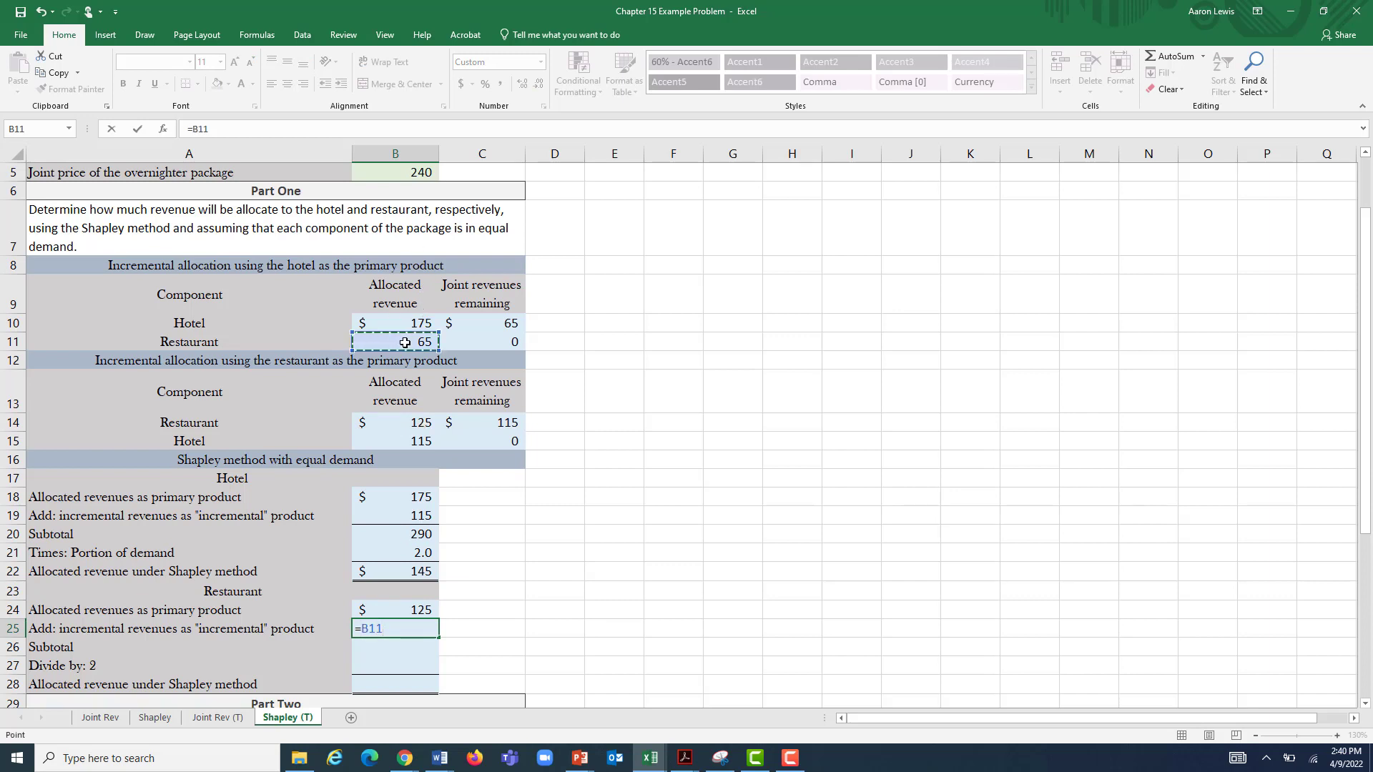
key("Return")
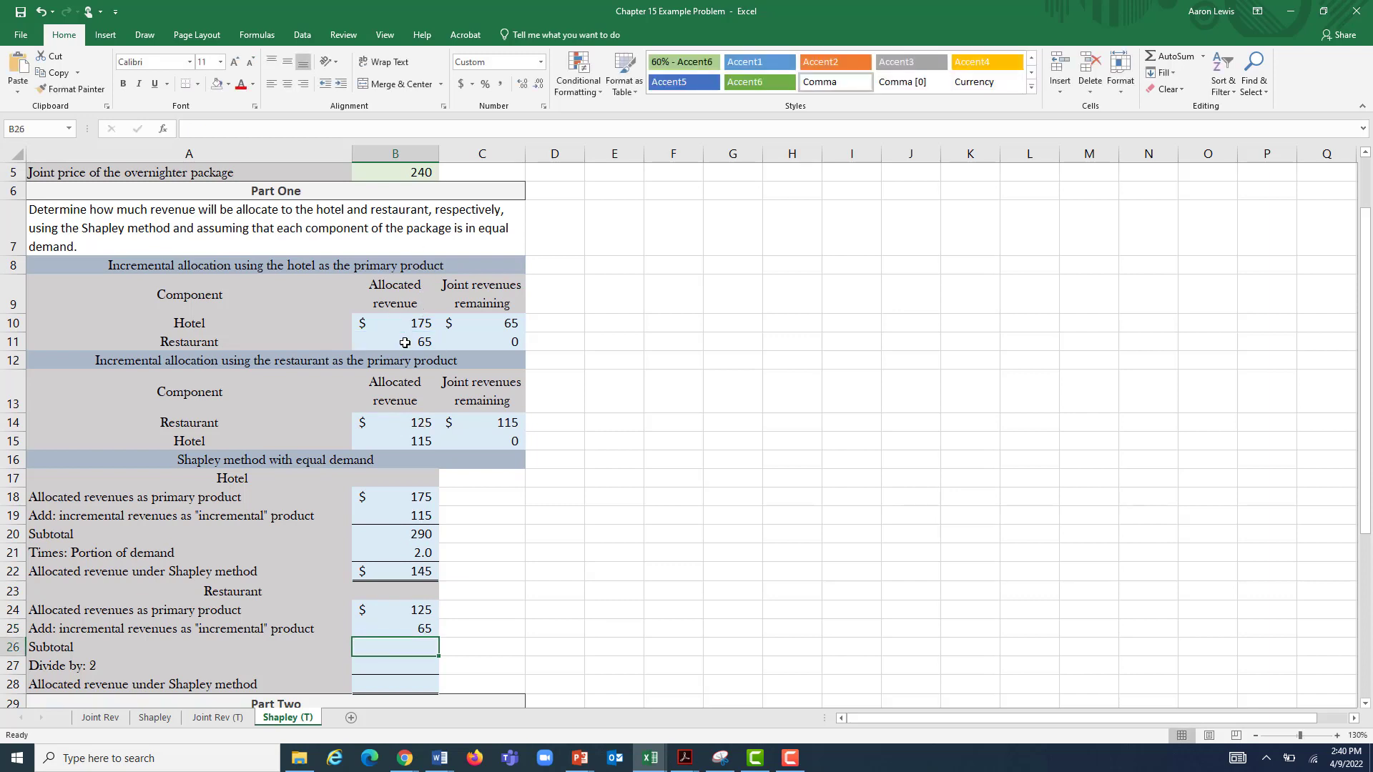
- Calculate the Restaurant's subtotal in B26 by adding its primary and incremental revenues with =B24+B25
type("=")
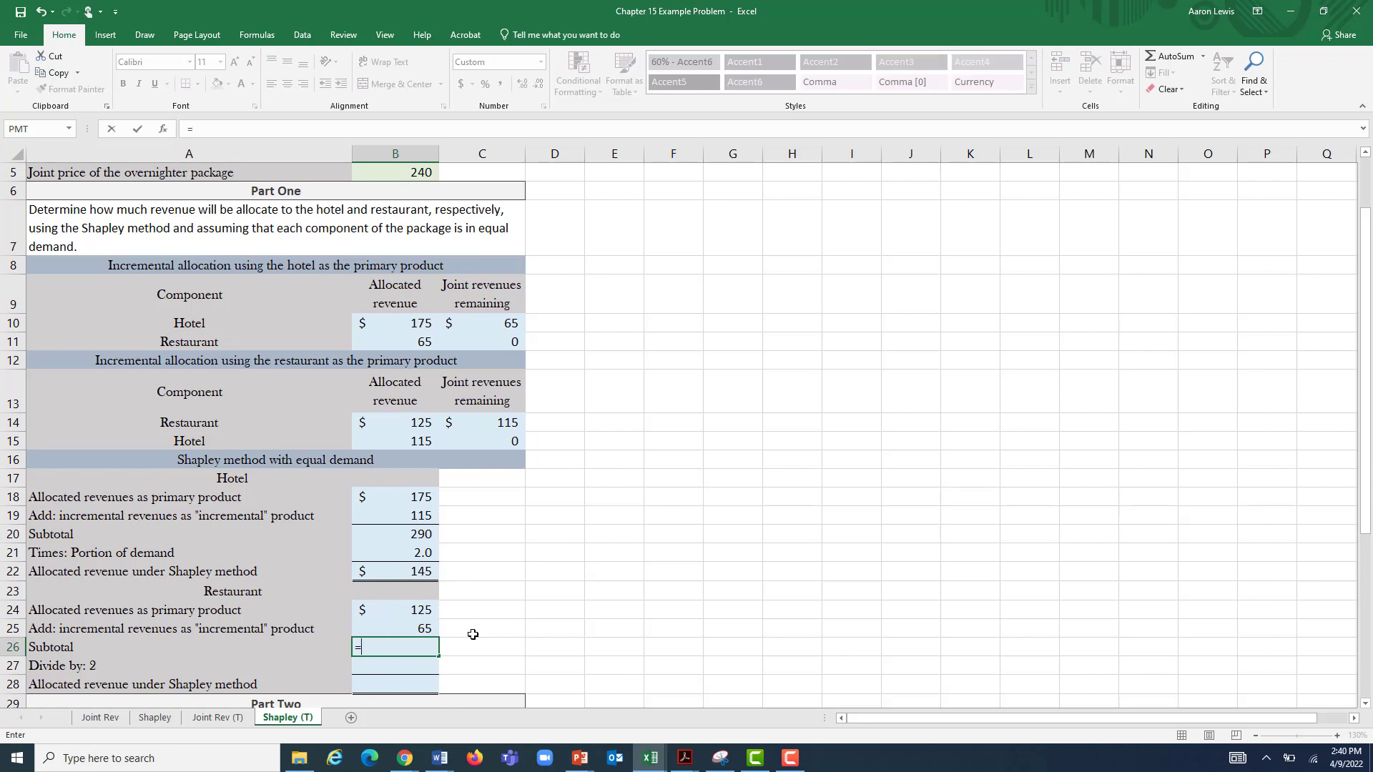
left_click(430, 611)
type("+")
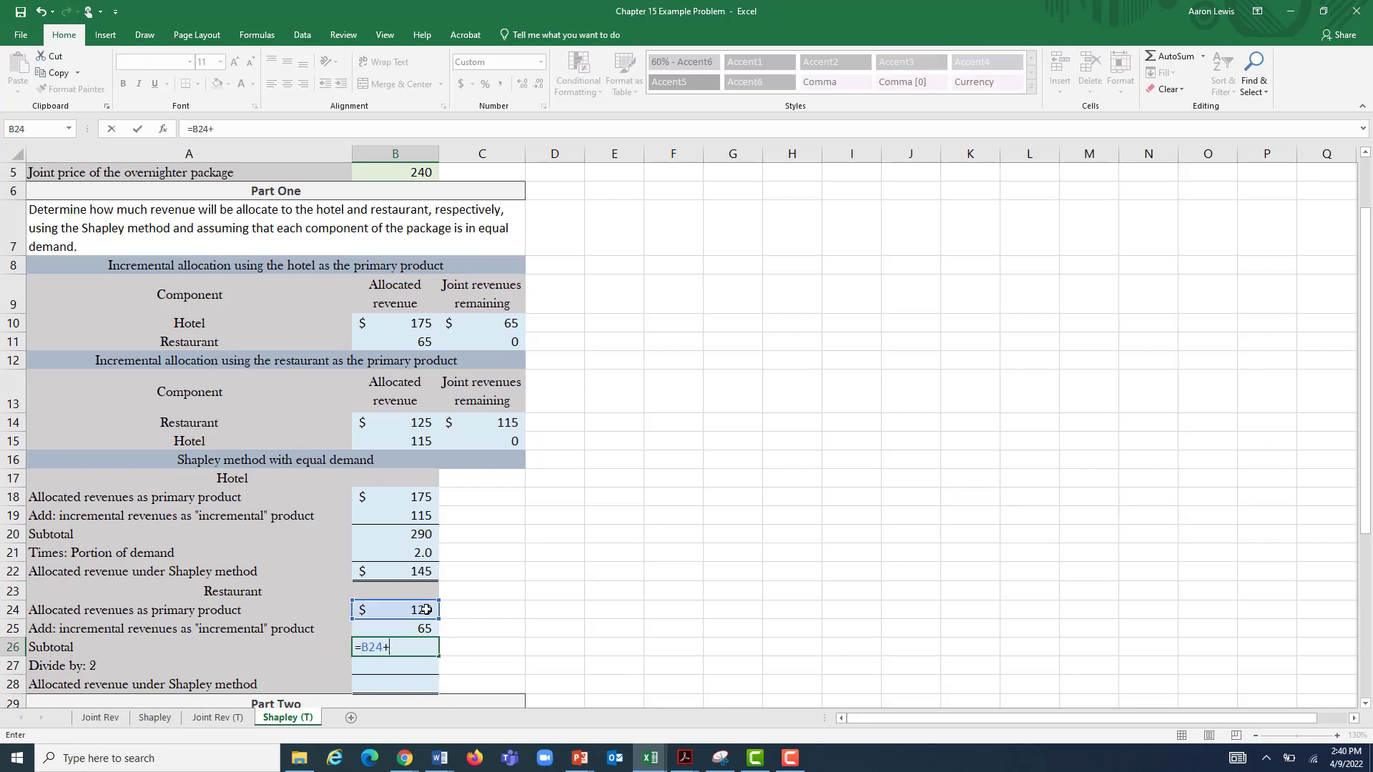
left_click(417, 628)
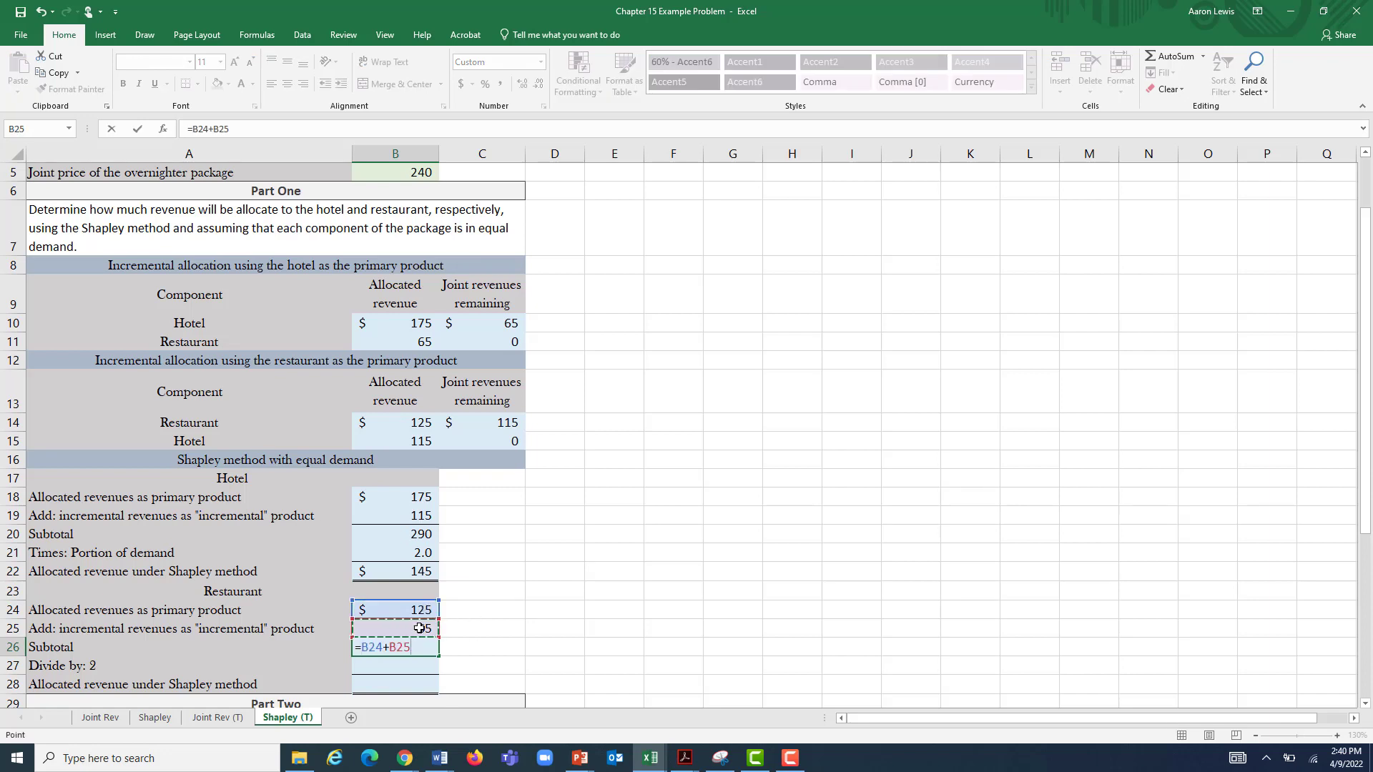
key("Return")
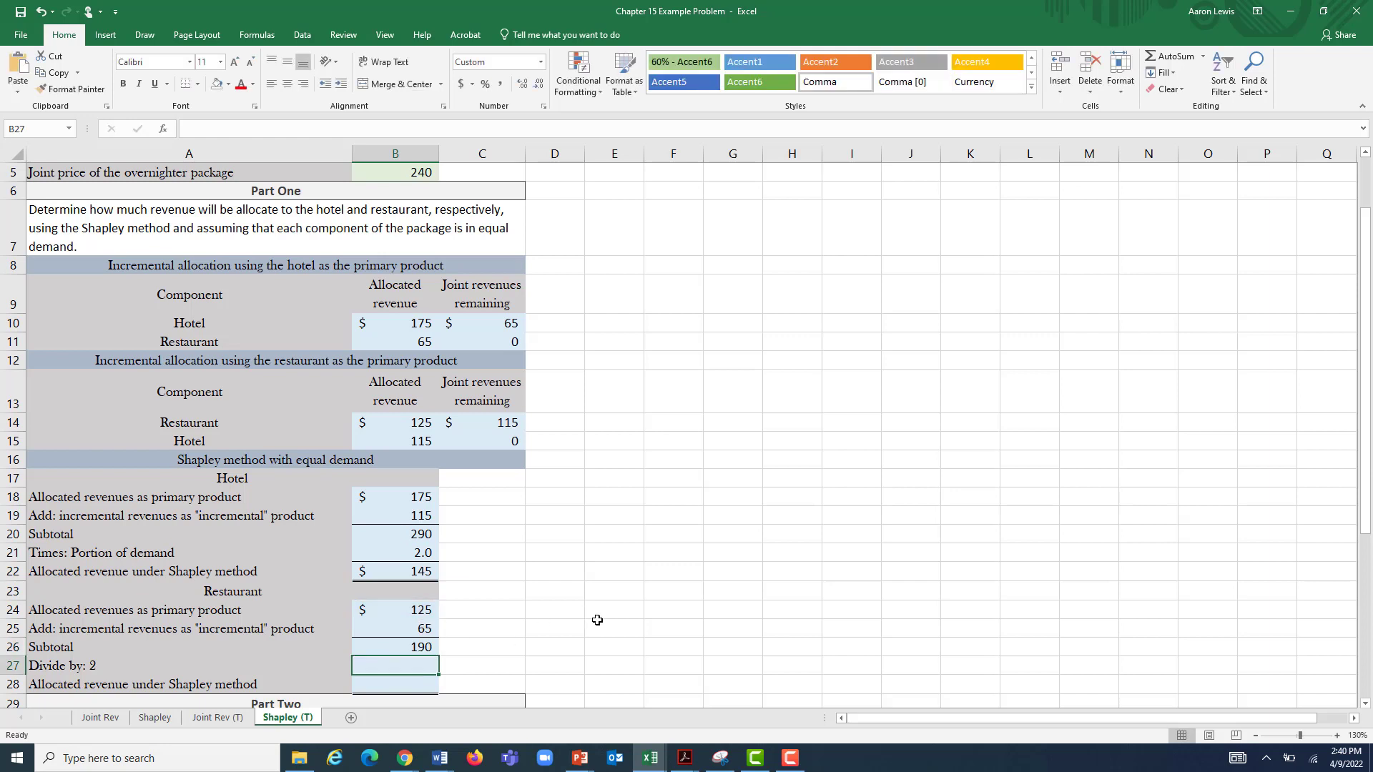
- Enter 2 as the Restaurant's divisor in B27 and calculate its Shapley allocated revenue in B28 with =B26/B27
type("2")
key("Return")
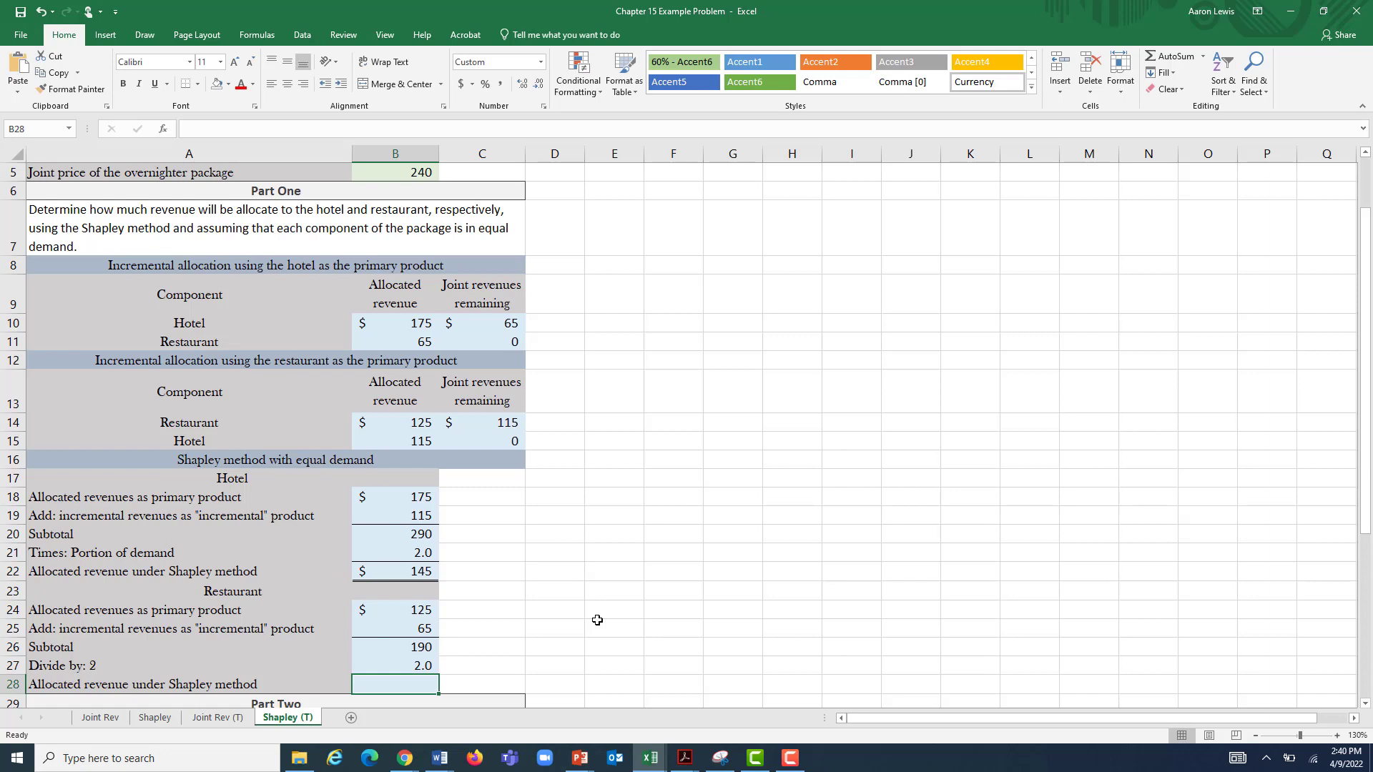
type("=")
left_click(420, 646)
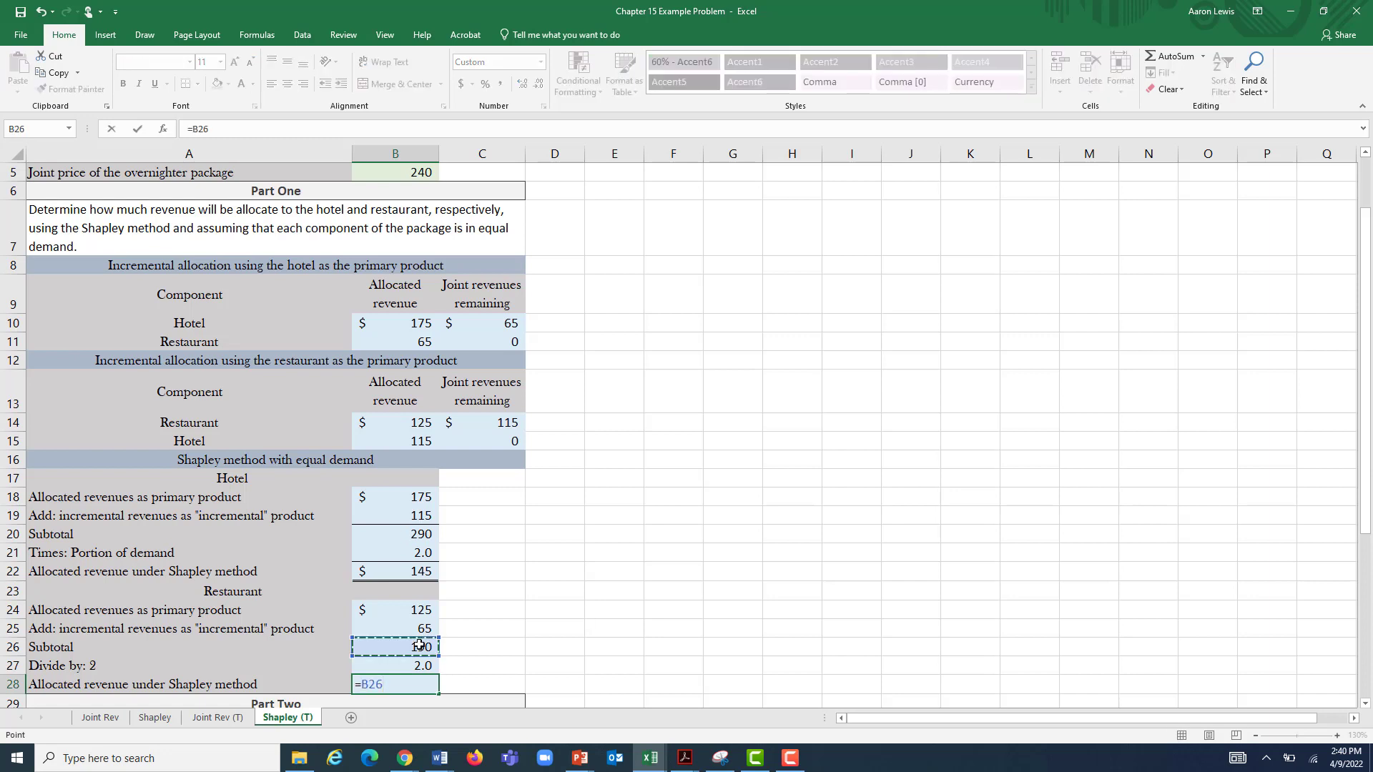
type("/")
left_click(397, 667)
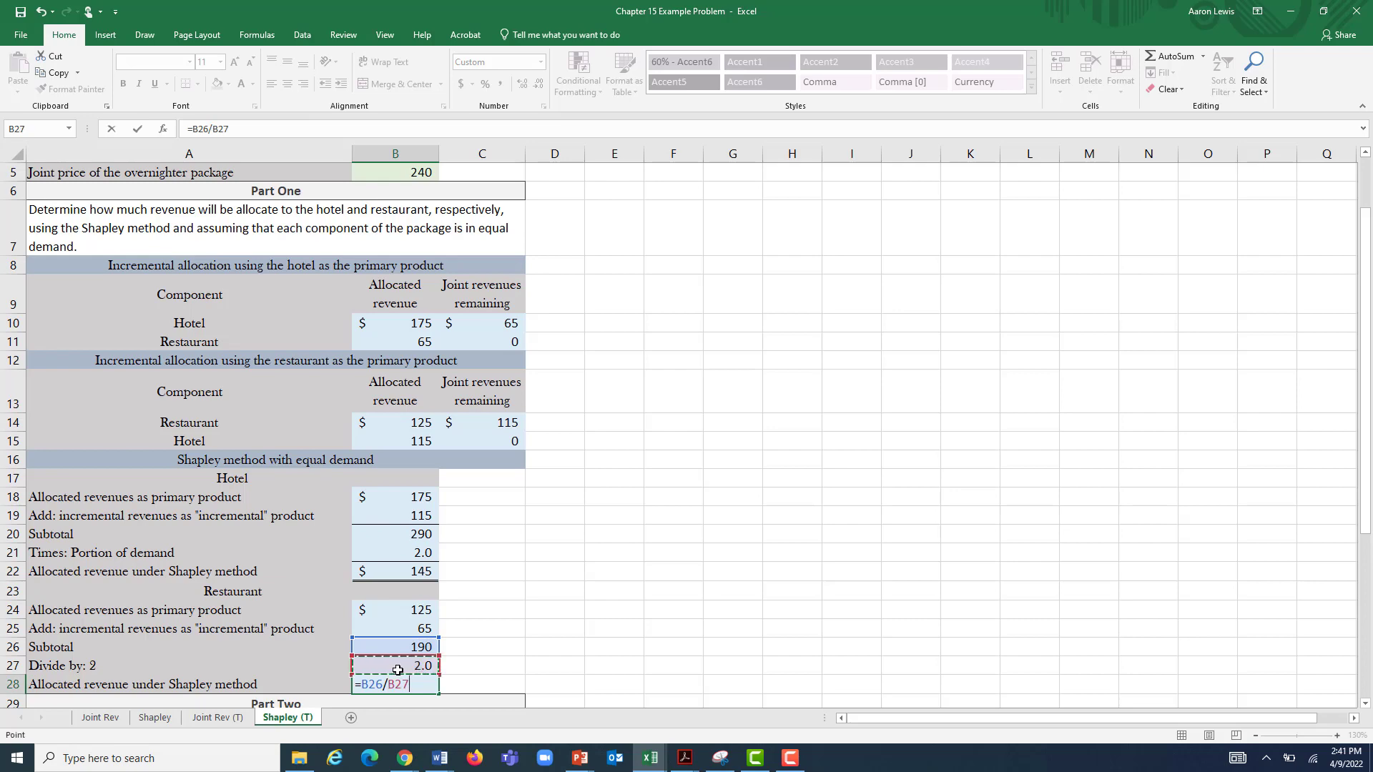
key("Return")
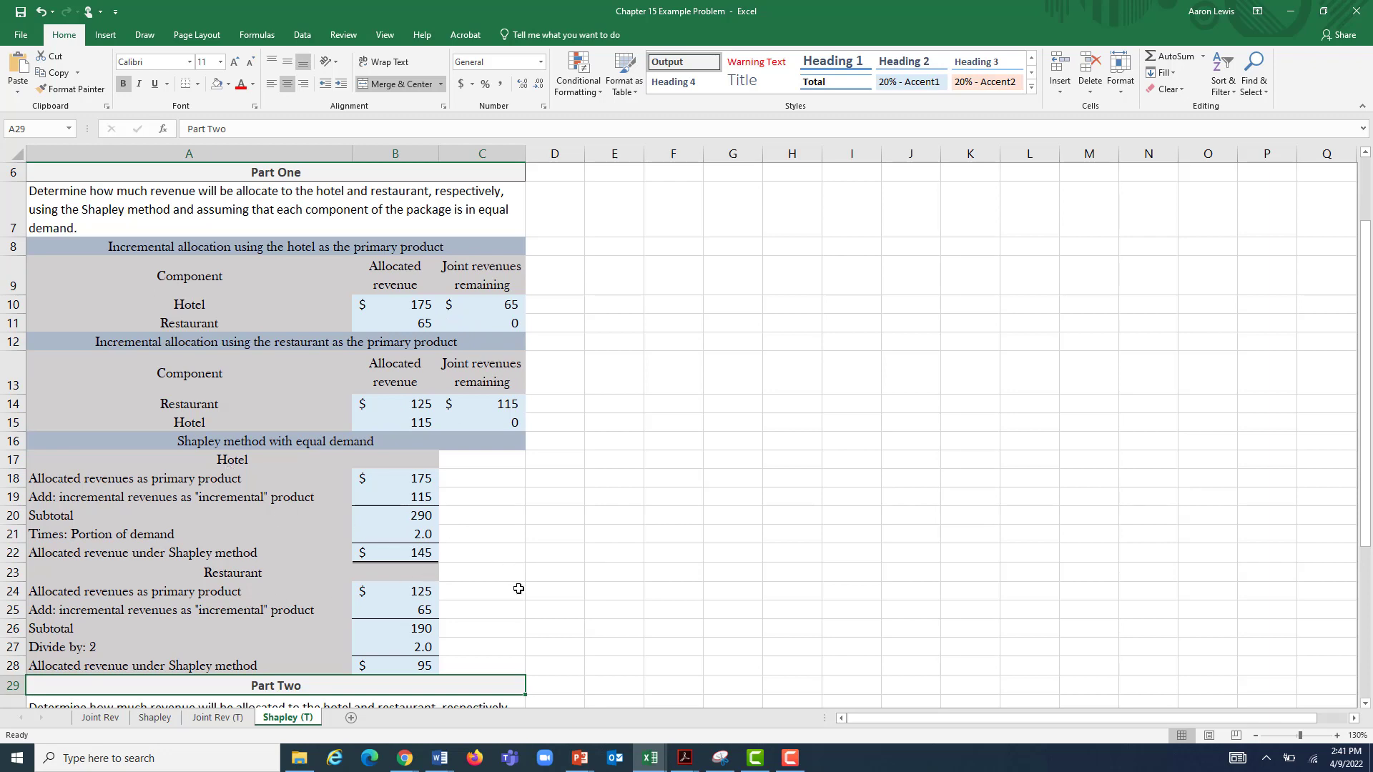
- Calculate the Part Two Hotel's allocated revenues as primary product in B32, weighted three times, with =B18*3
scroll(518, 589, "down", 1)
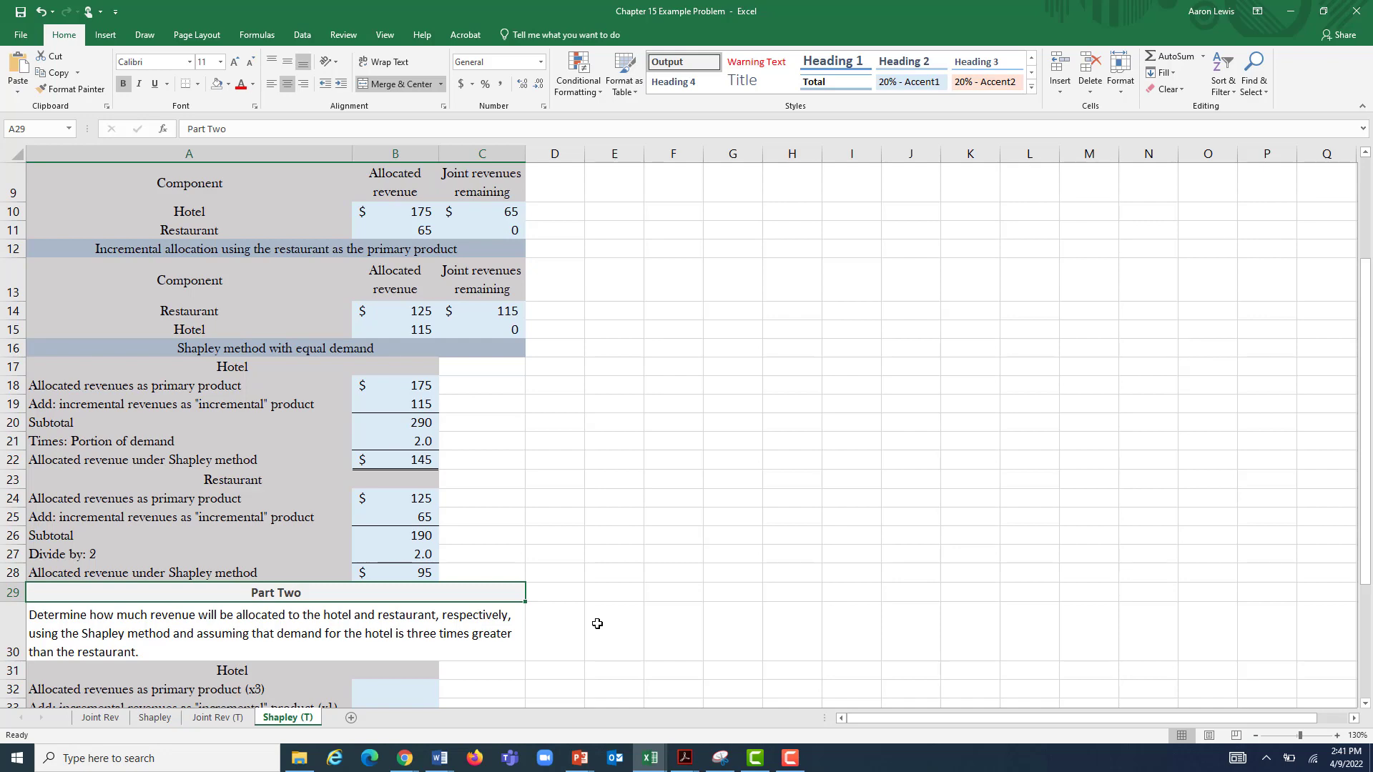
scroll(580, 617, "down", 2)
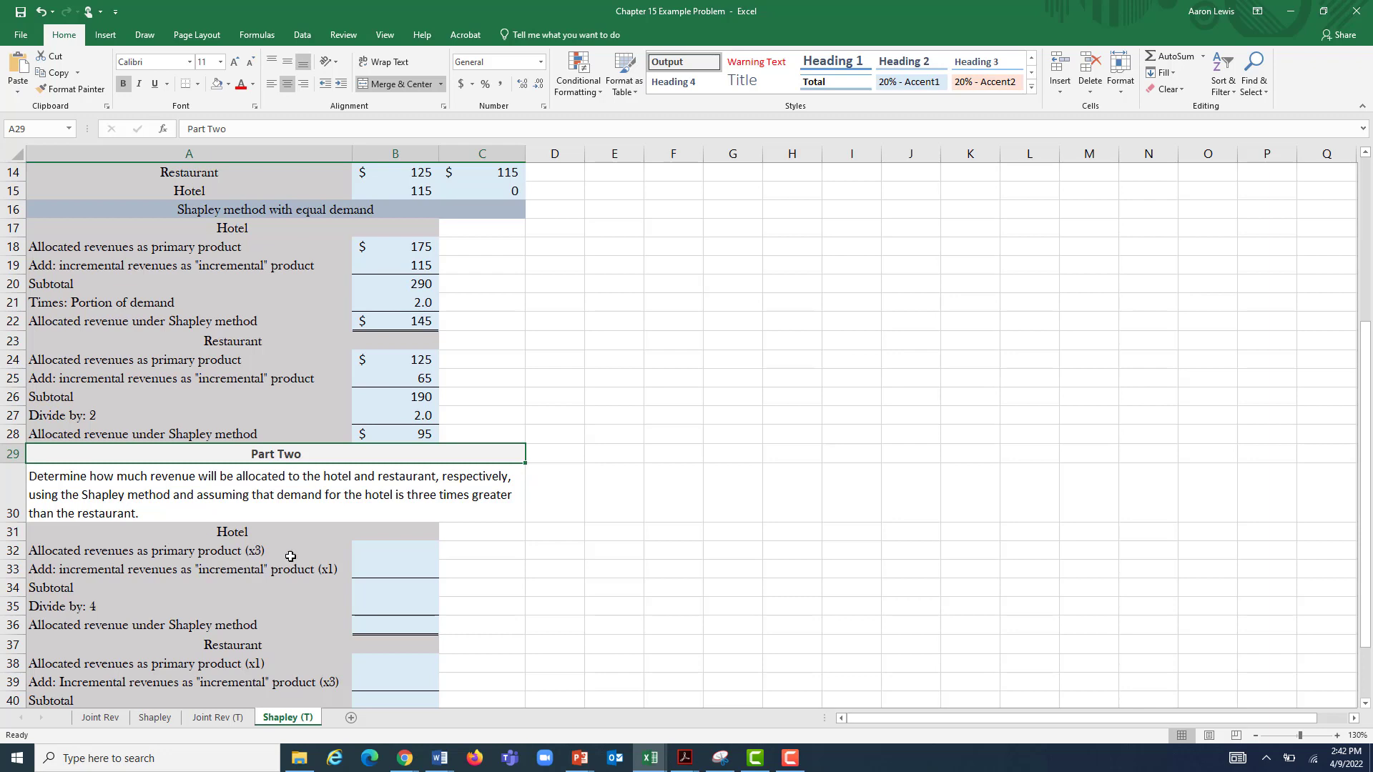
left_click(419, 548)
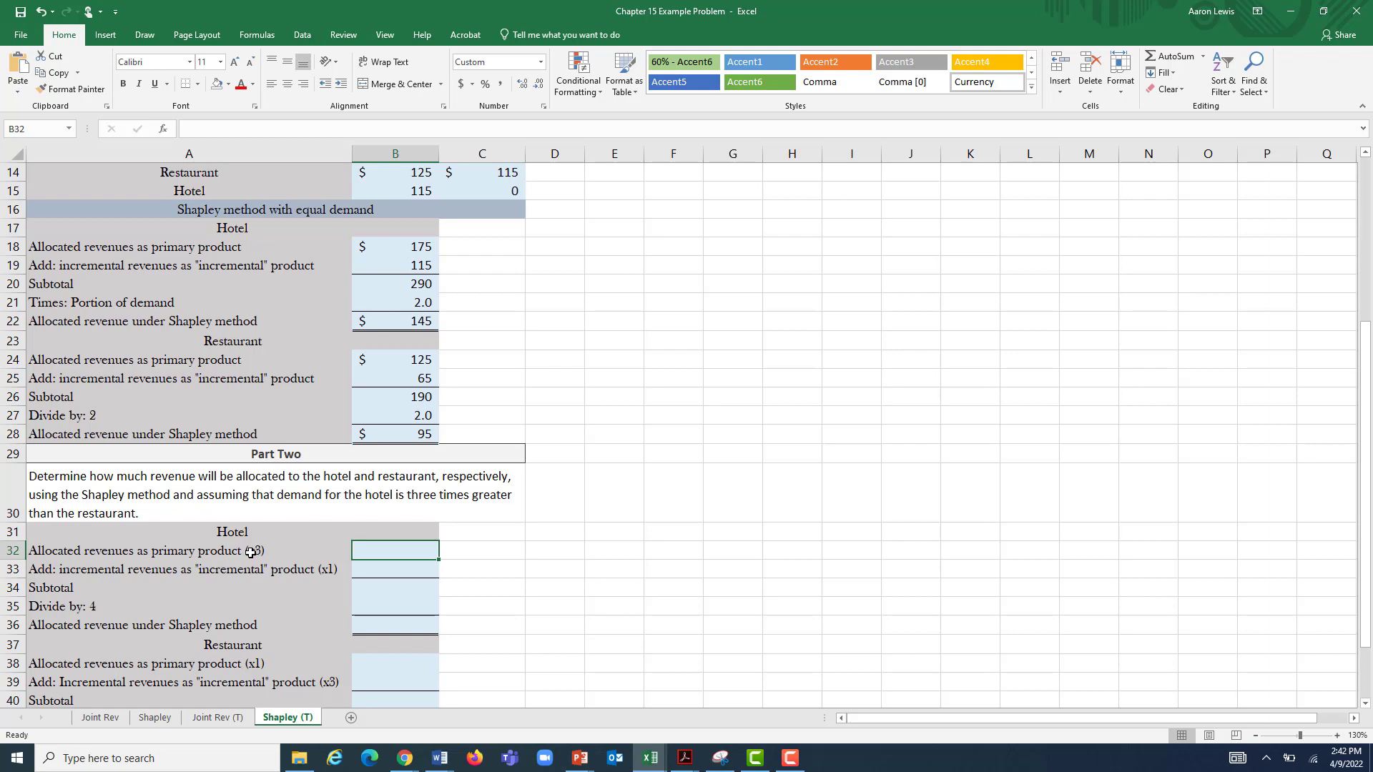
type("=")
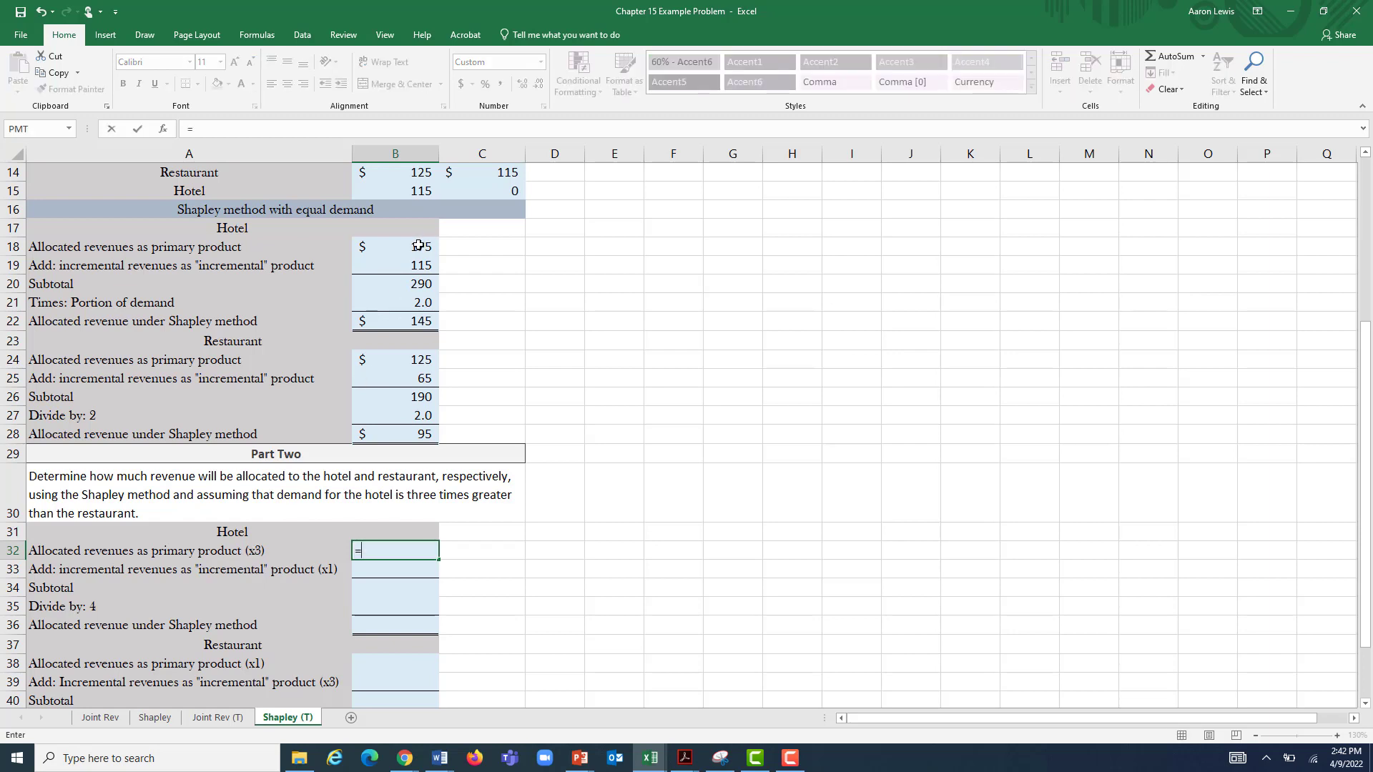
left_click(418, 246)
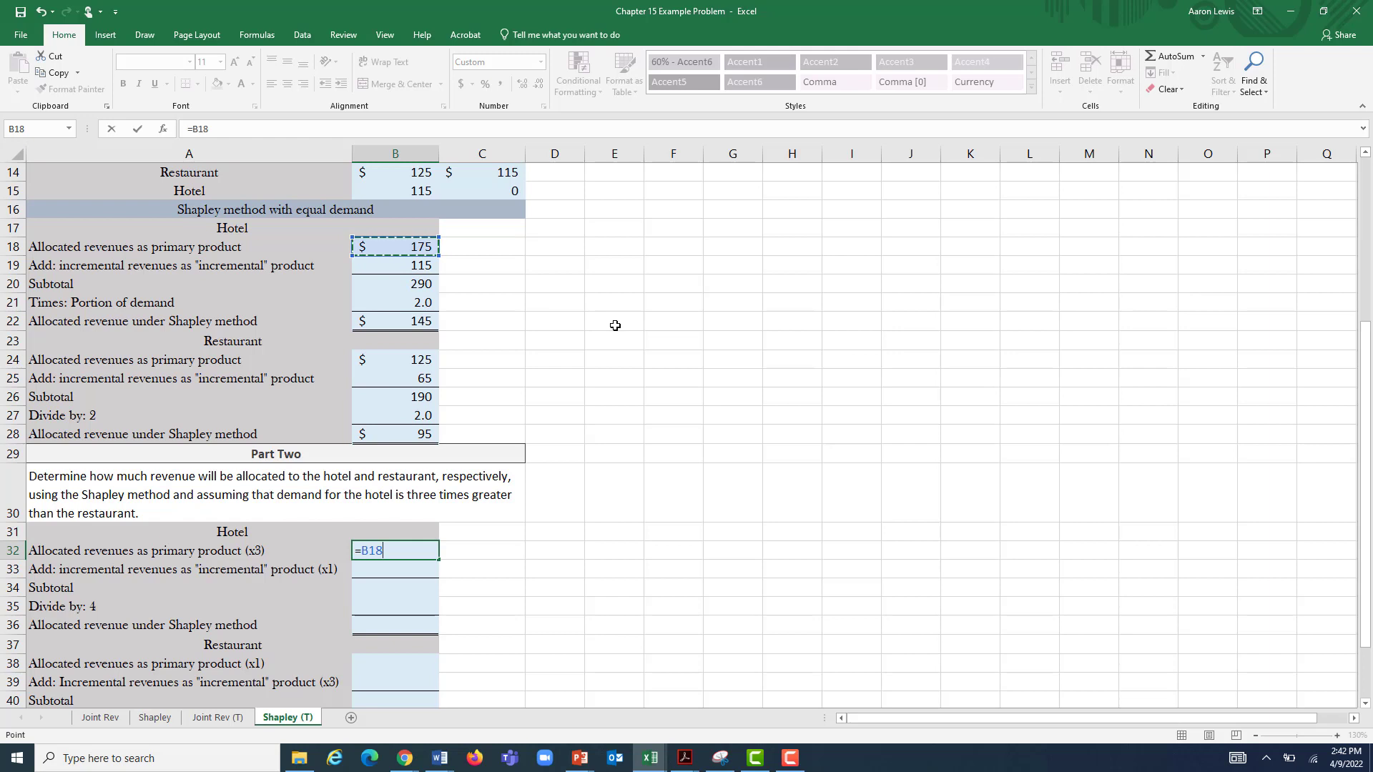
type("*3")
key("Return")
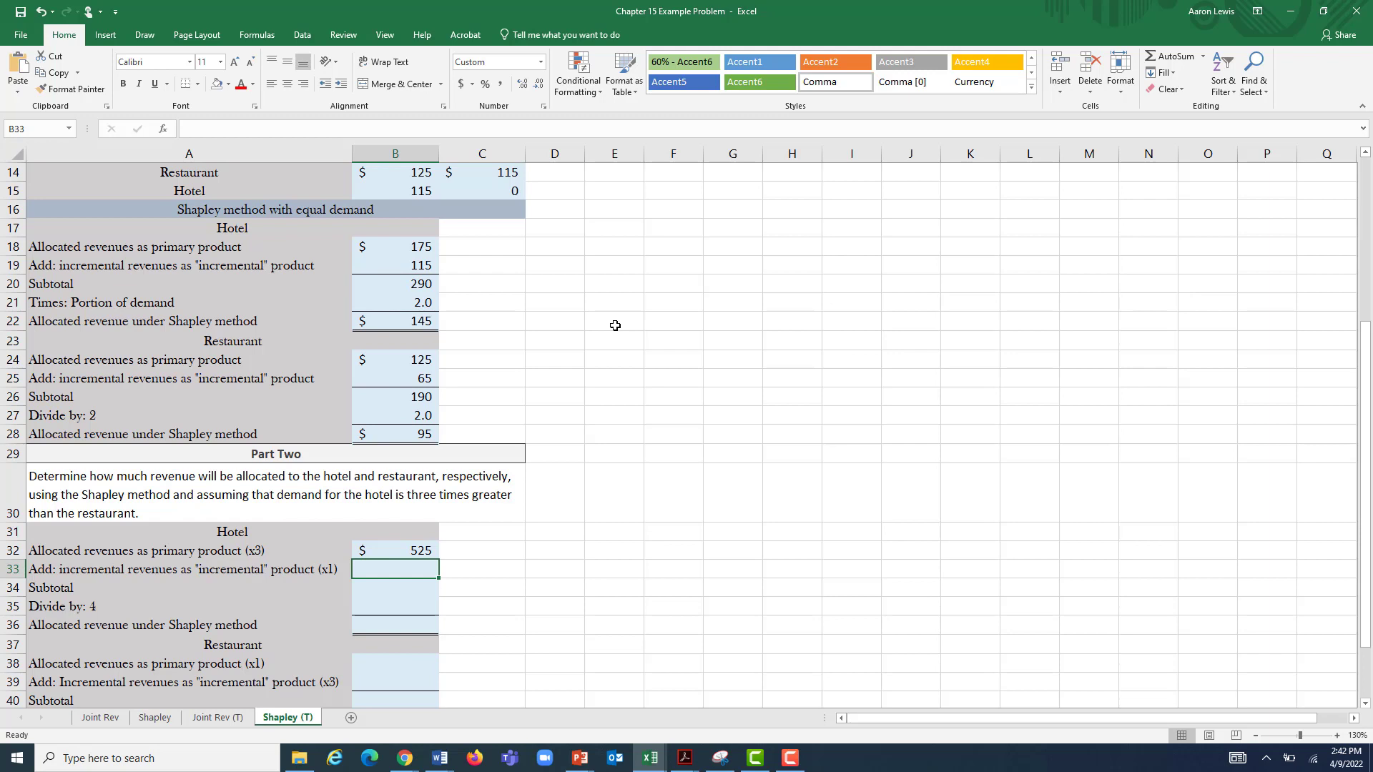
- Calculate the Part Two Hotel's incremental revenues in B33, weighted once, with =B19*1
type("=")
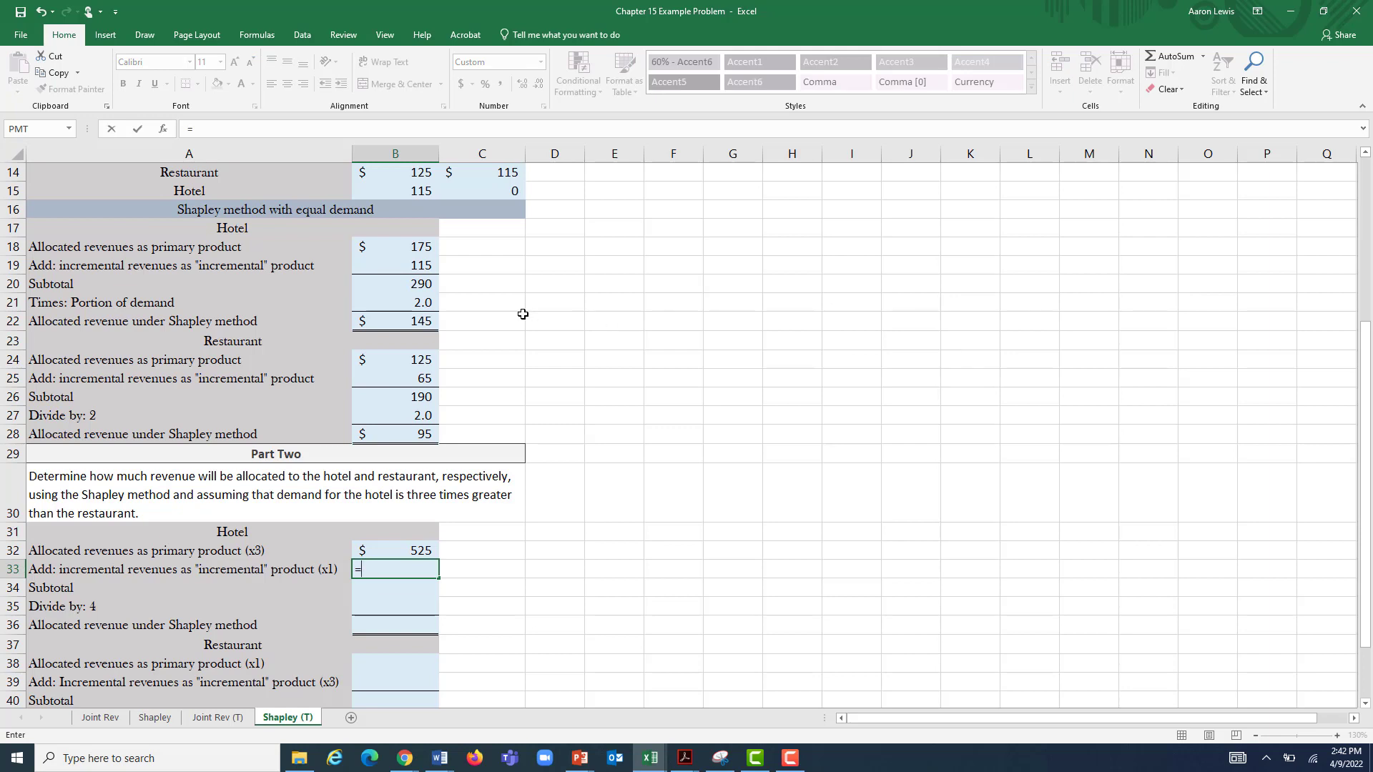
left_click(417, 267)
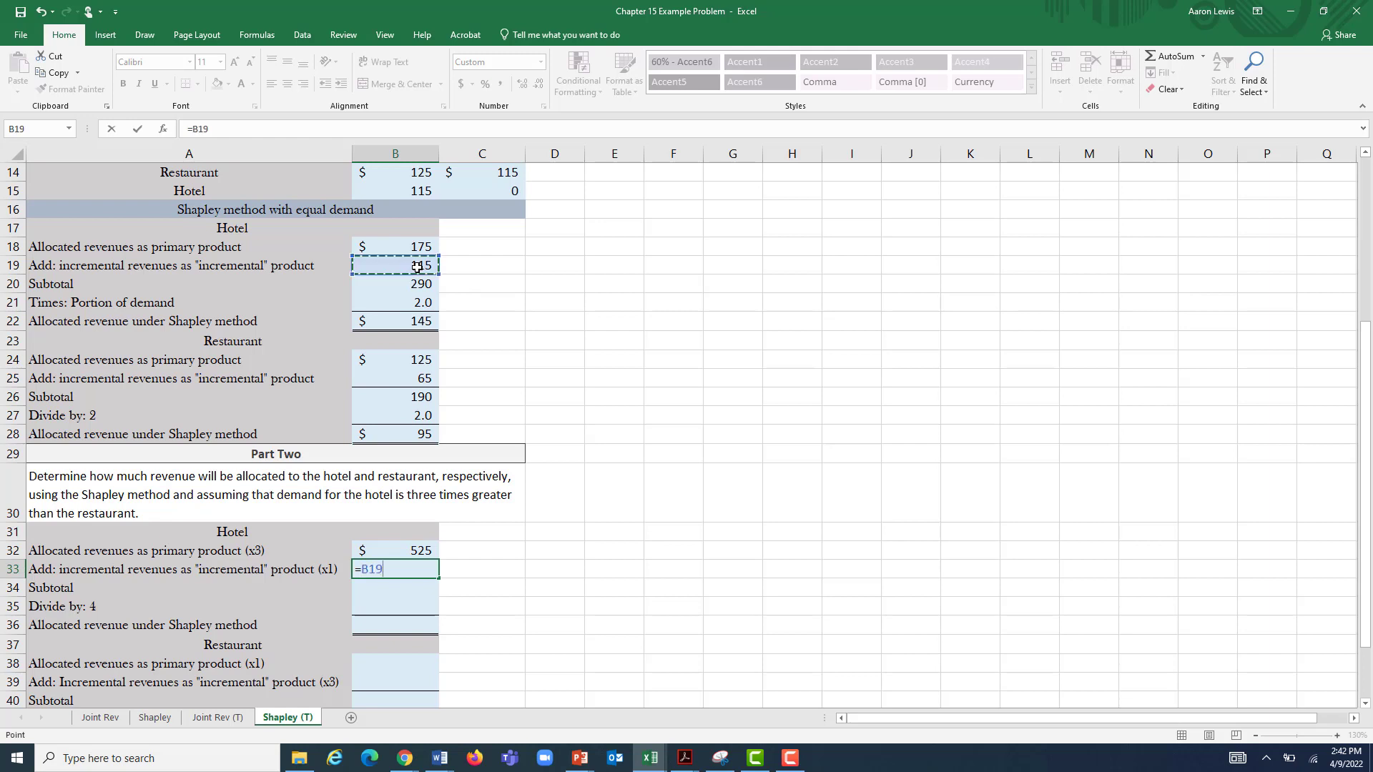
type("*1")
key("Return")
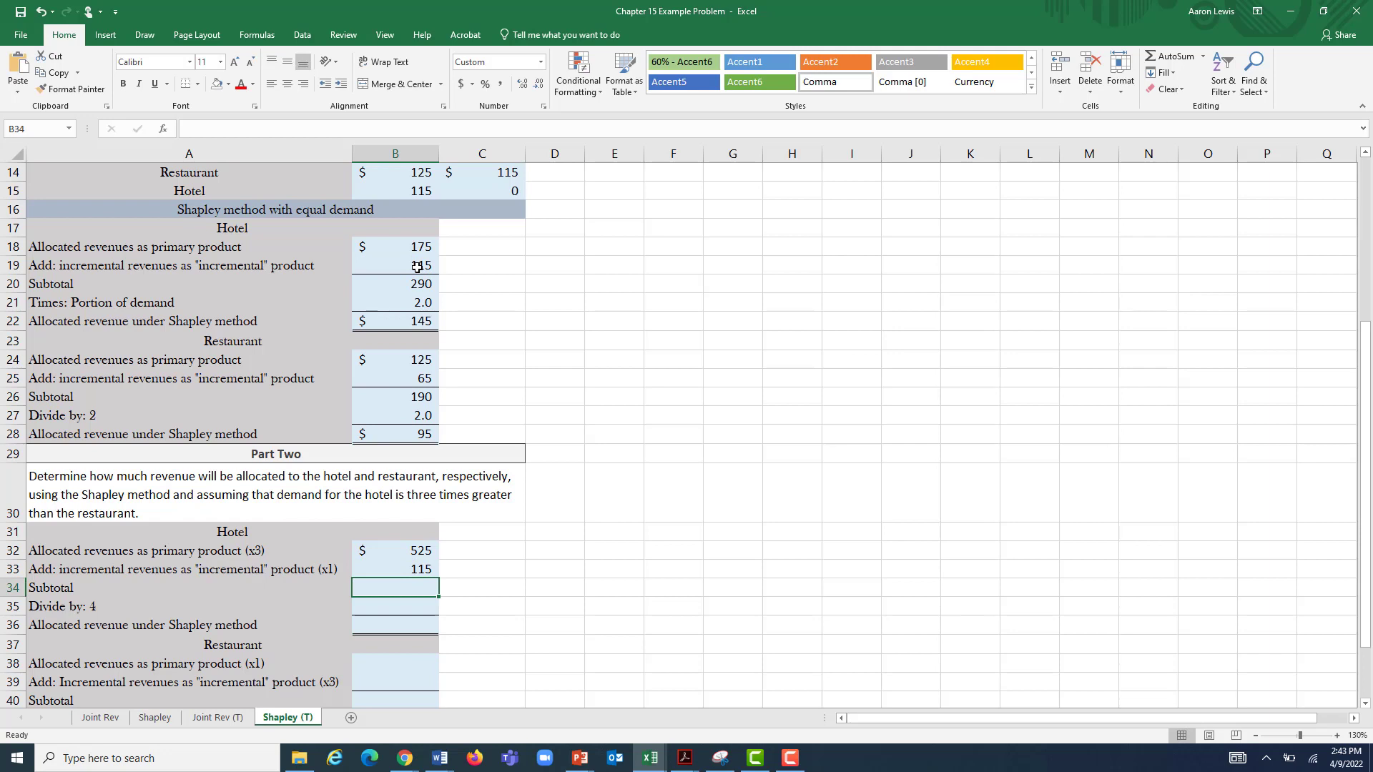
- Calculate the Part Two Hotel's subtotal in B34 by adding its primary and incremental revenues with =B32+B33
type("=")
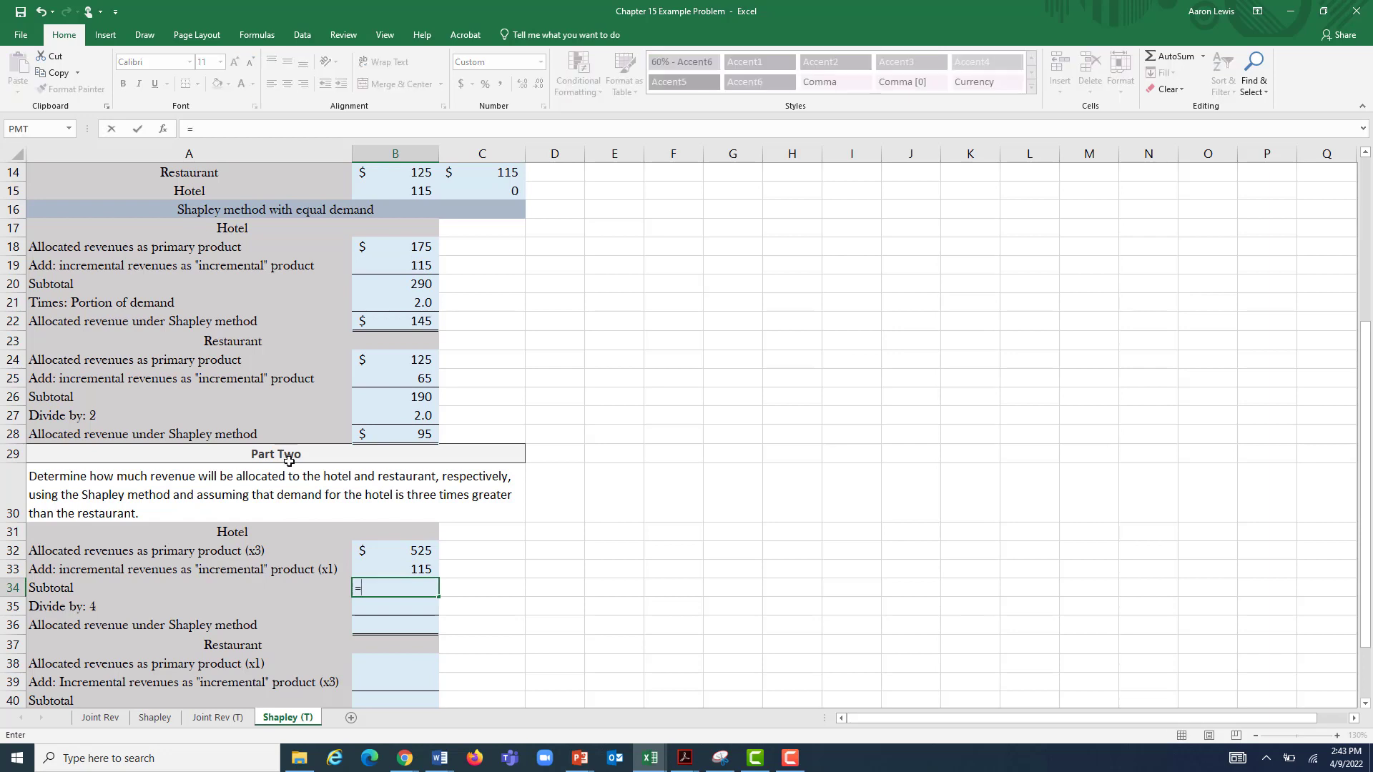
left_click(429, 548)
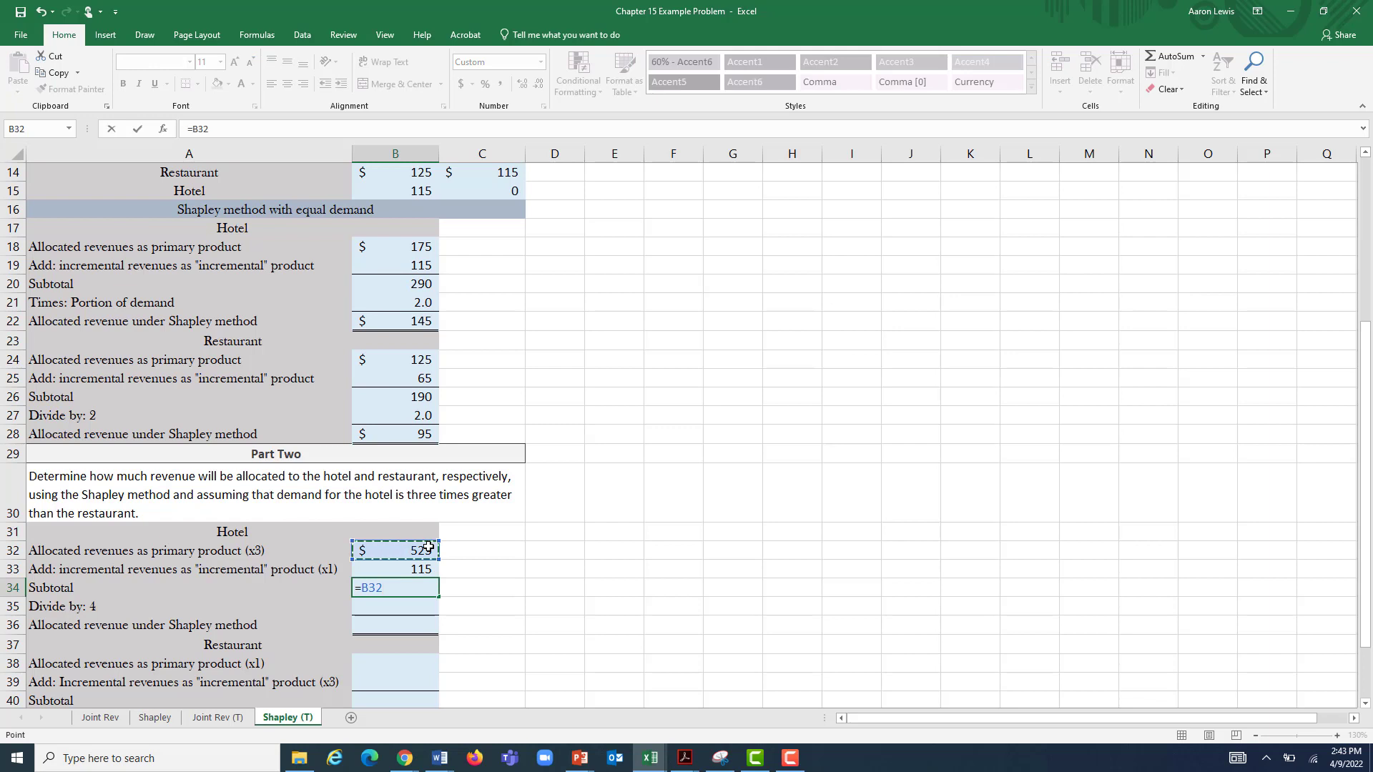
type("+")
left_click(412, 569)
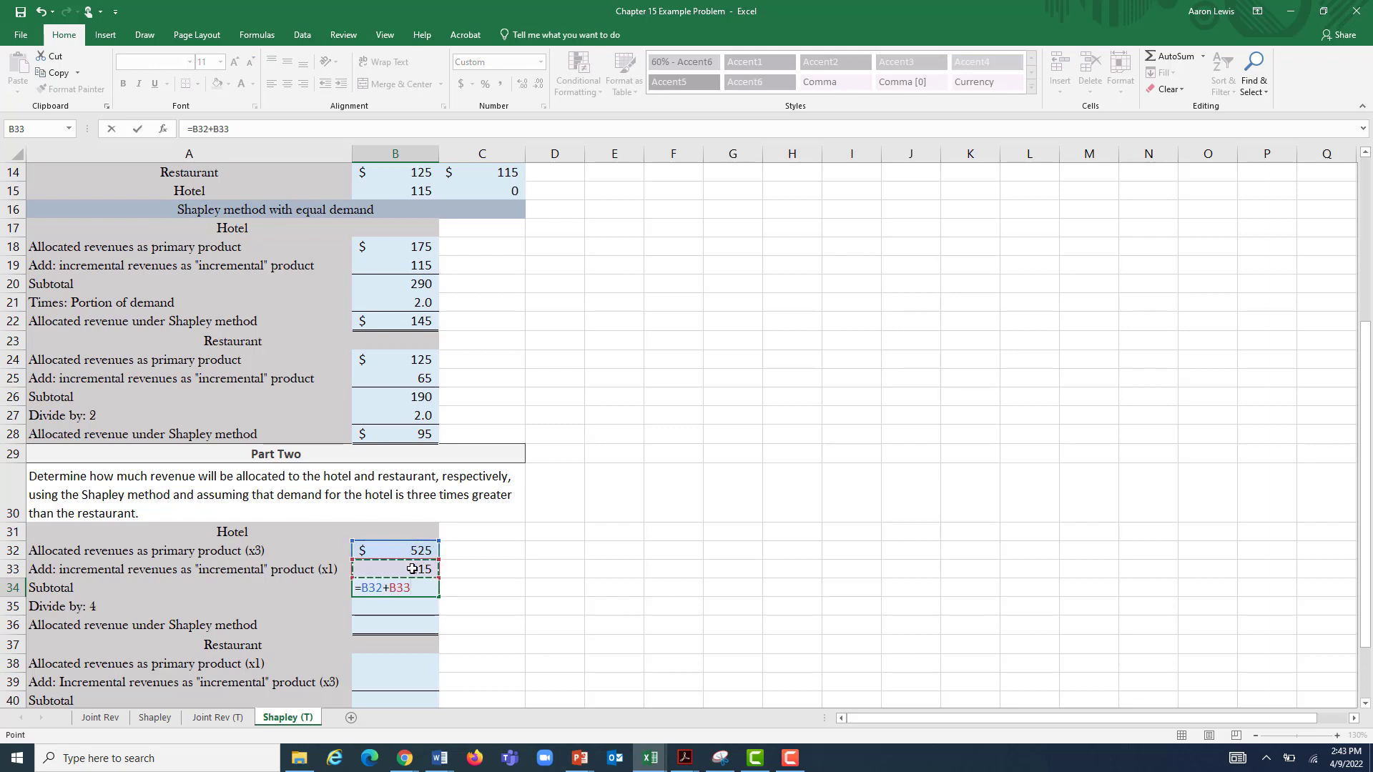
key("Return")
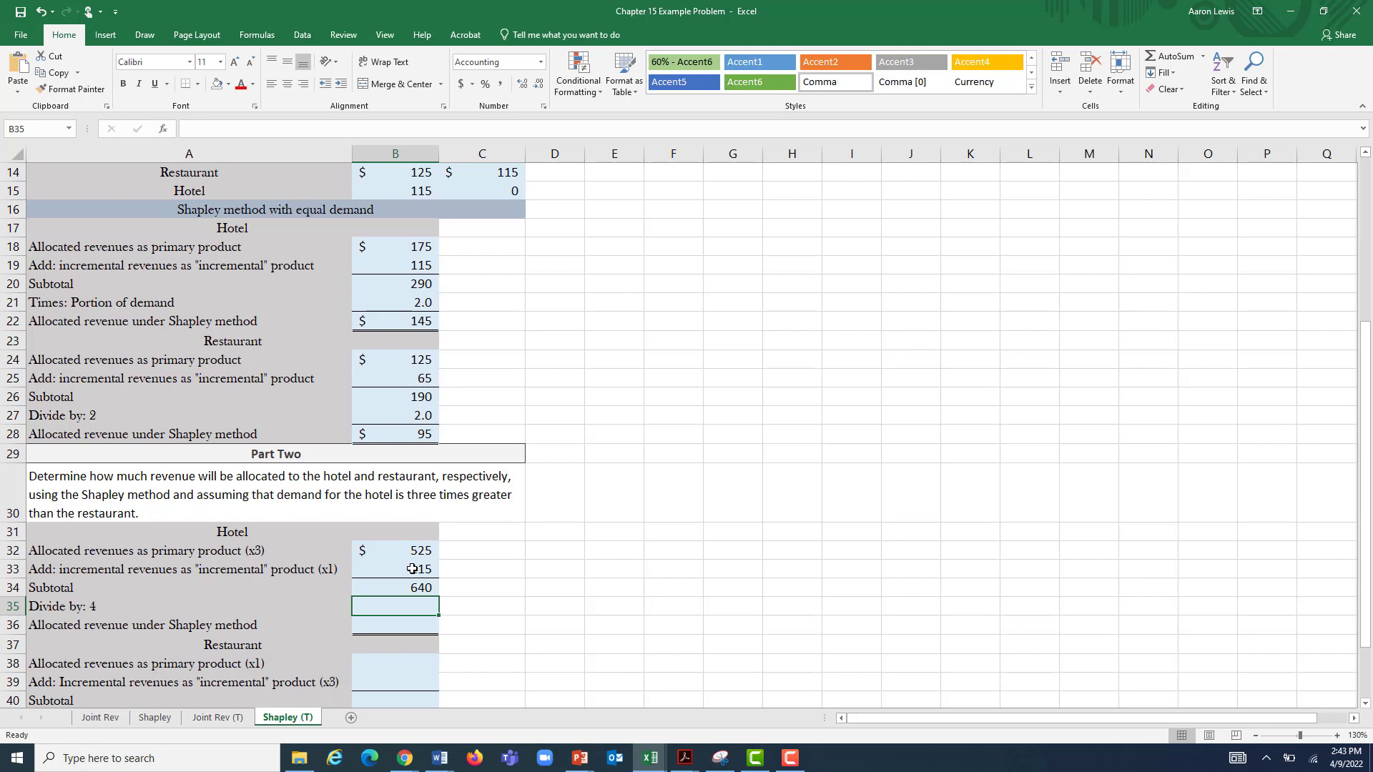
- Enter 4 as the Part Two Hotel's divisor in B35 and calculate its Shapley allocated revenue in B36 with =B34/B35
type("4")
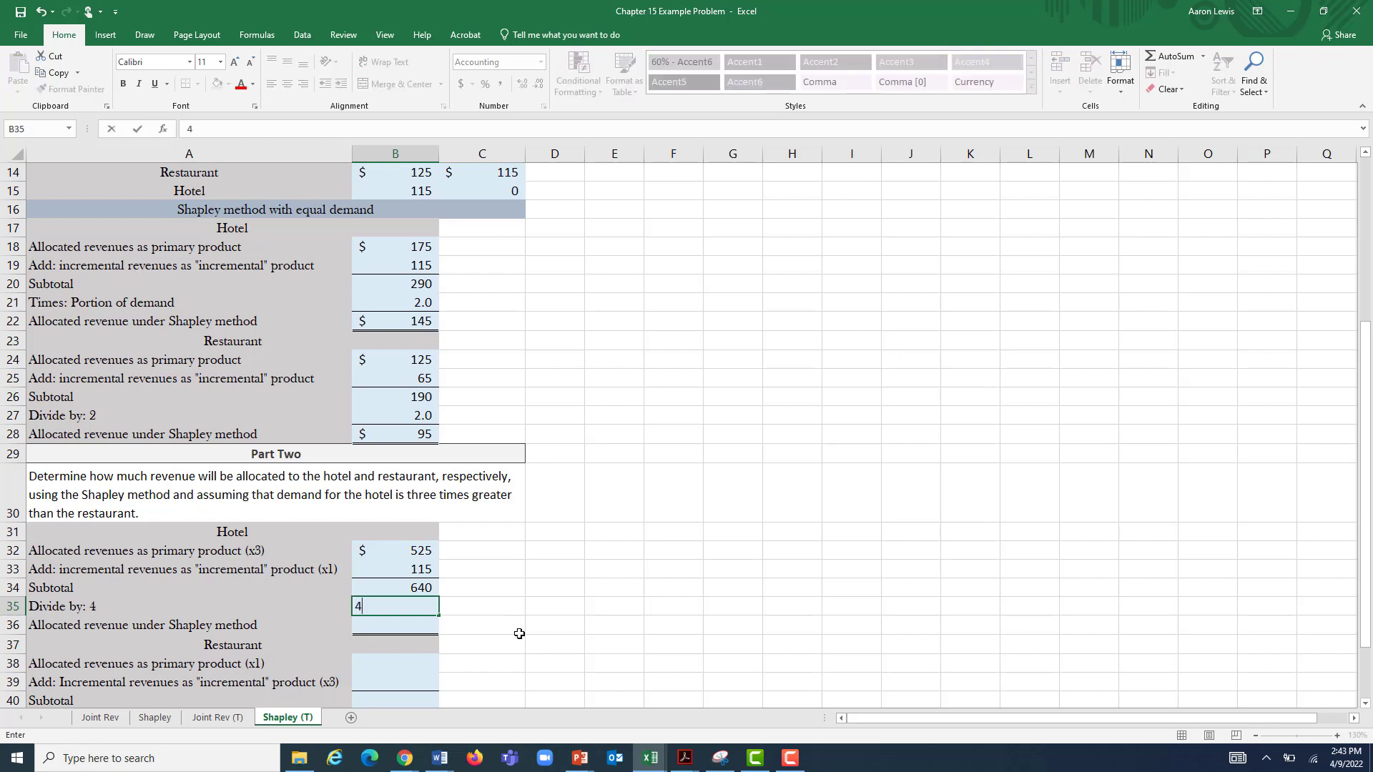
left_click(542, 673)
left_click(423, 627)
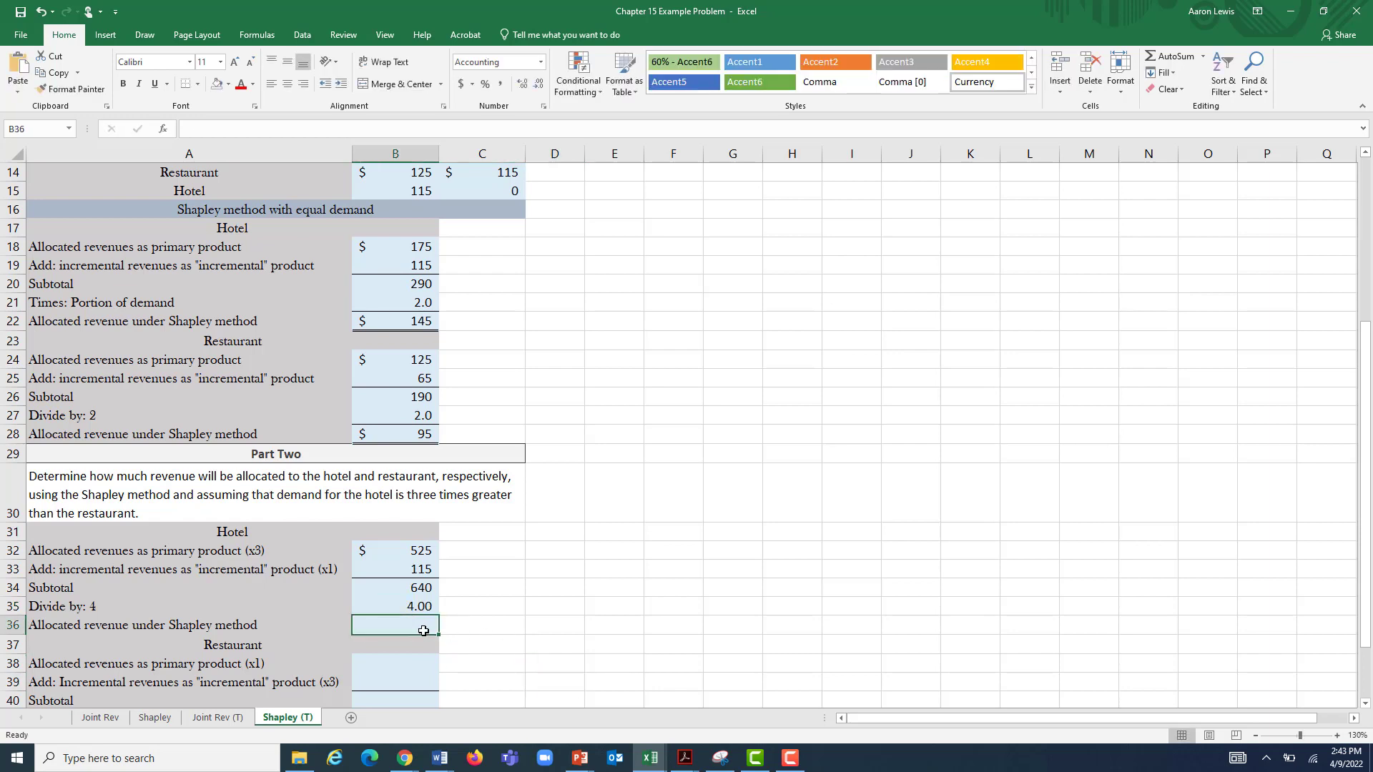
type("=")
left_click(419, 588)
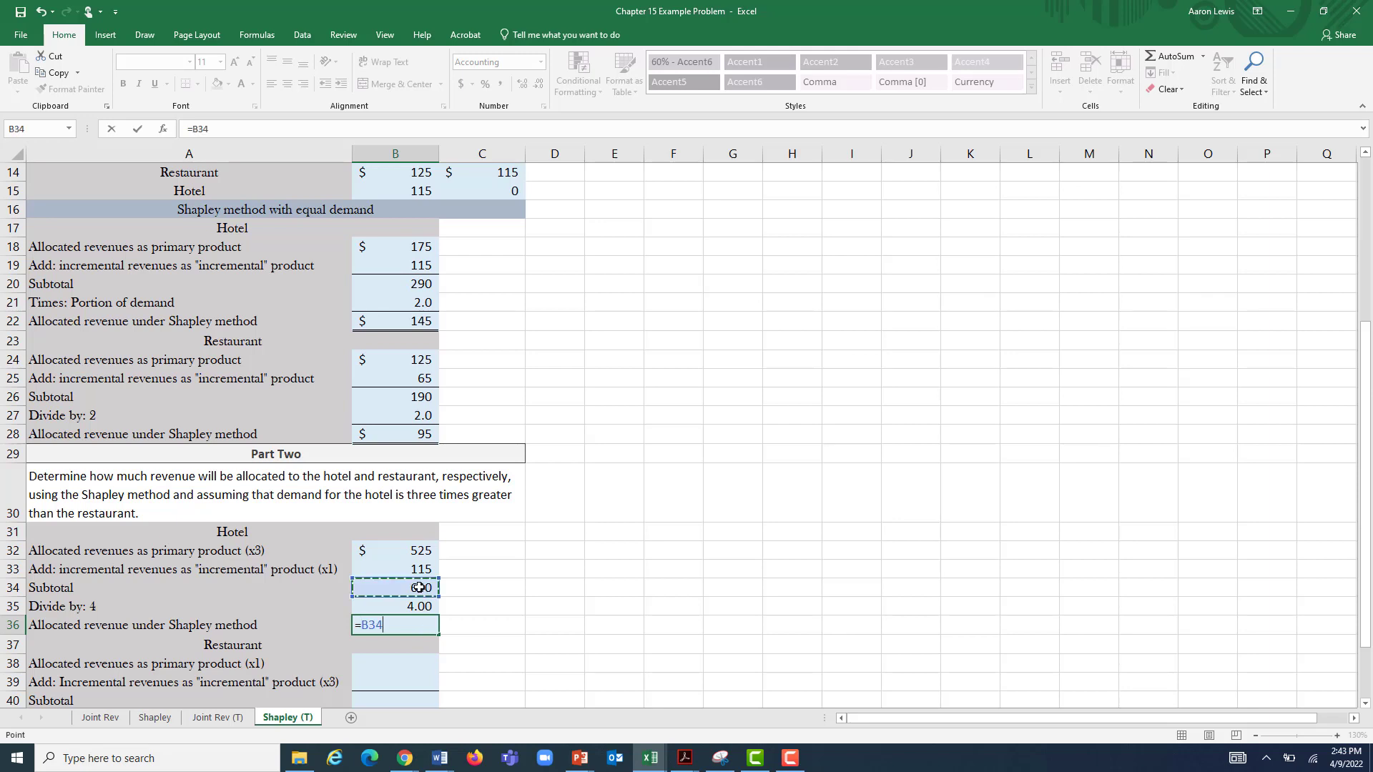
type("/")
left_click(407, 602)
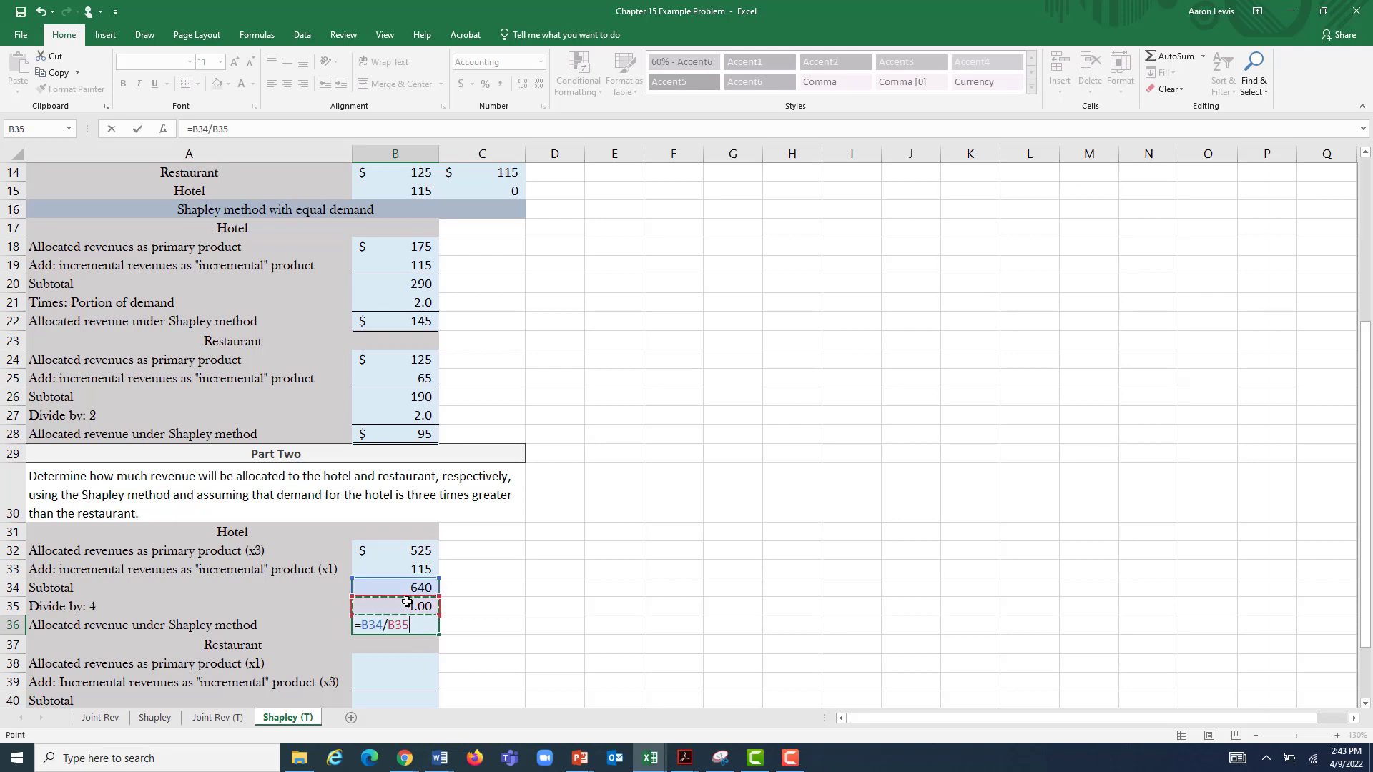
key("Return")
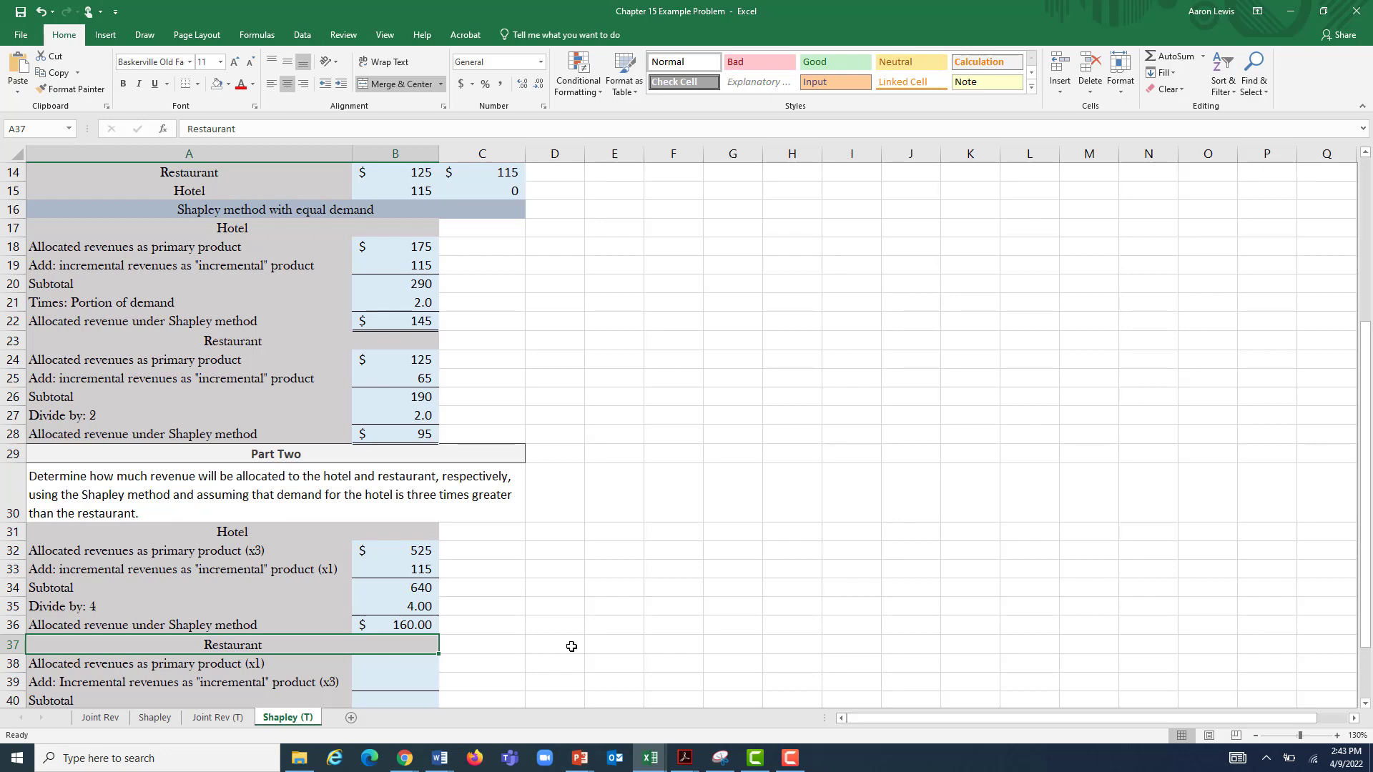
- Calculate the Part Two Restaurant's allocated revenues as primary product in B38, weighted once, with =B24*1
scroll(572, 646, "down", 2)
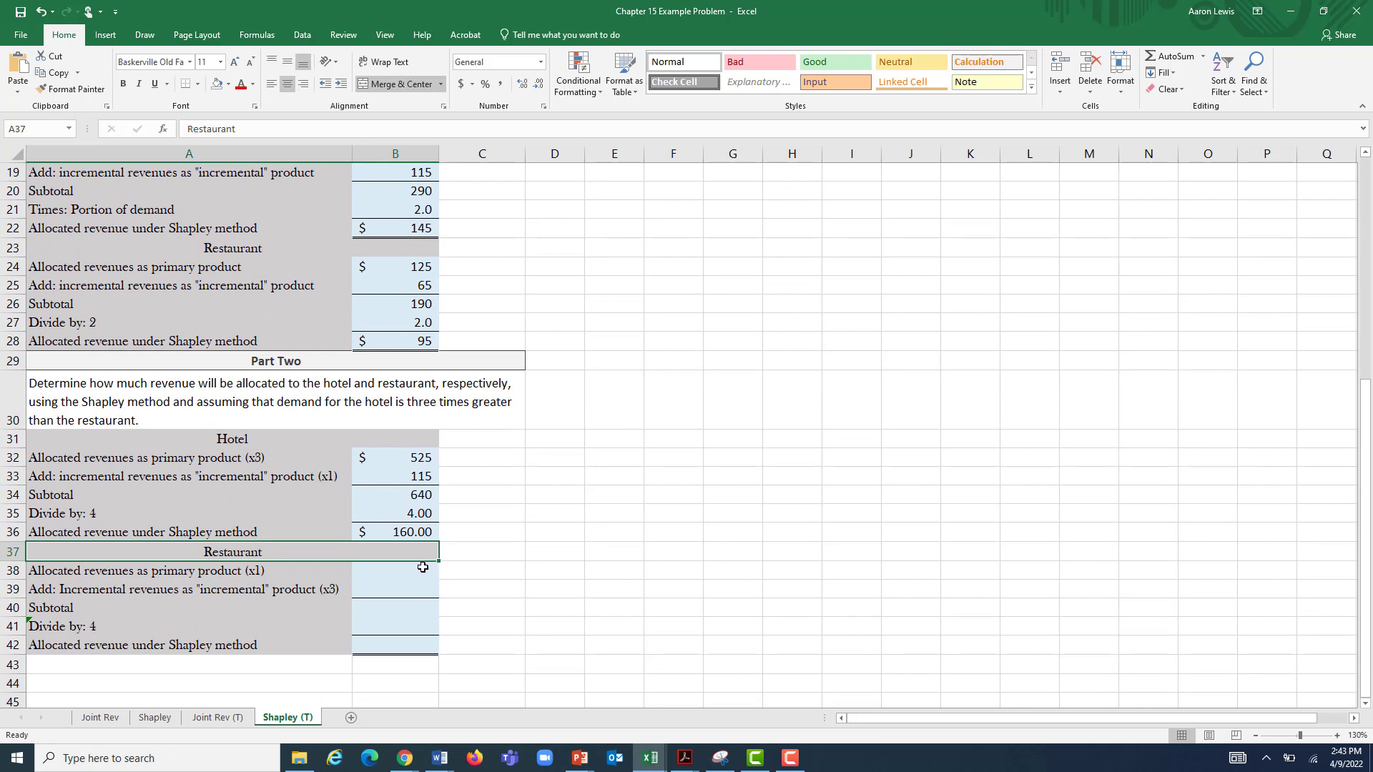
left_click(414, 572)
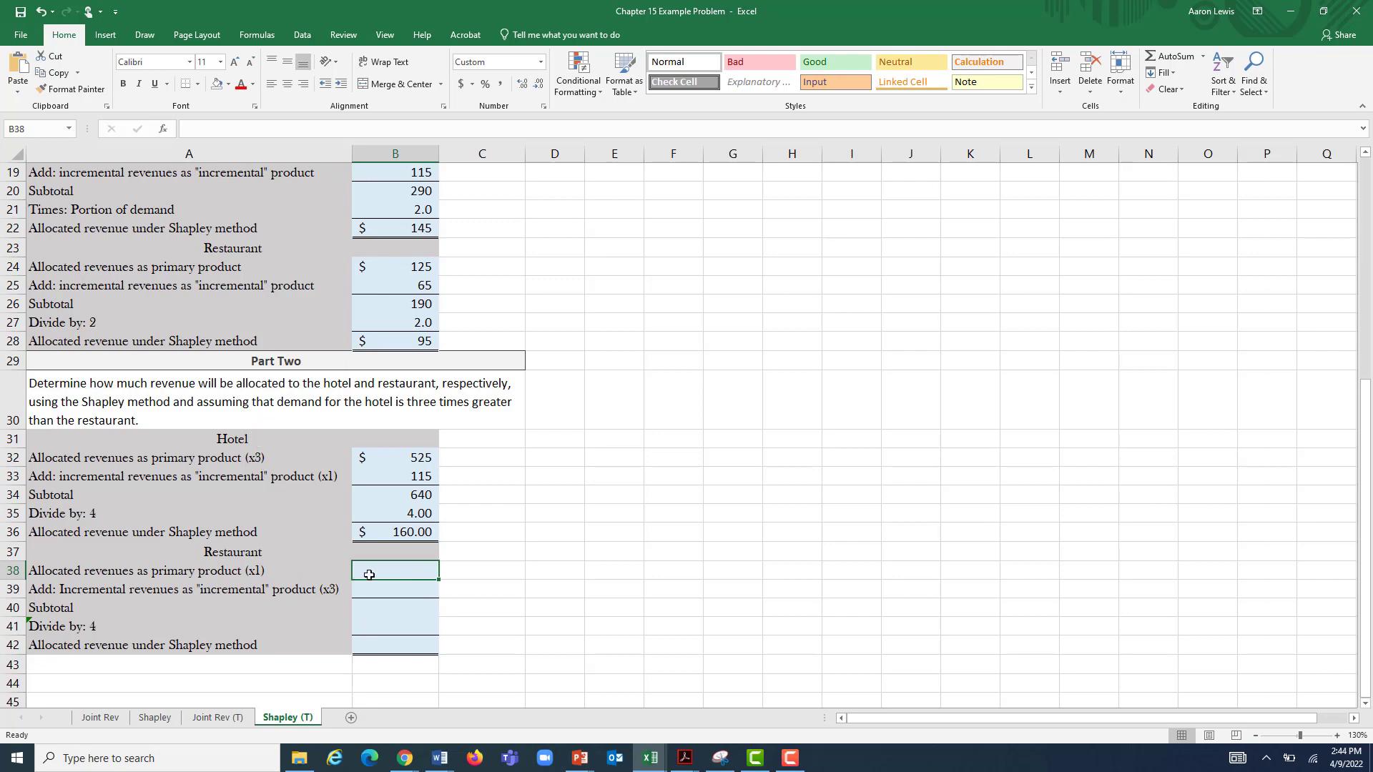
type("=")
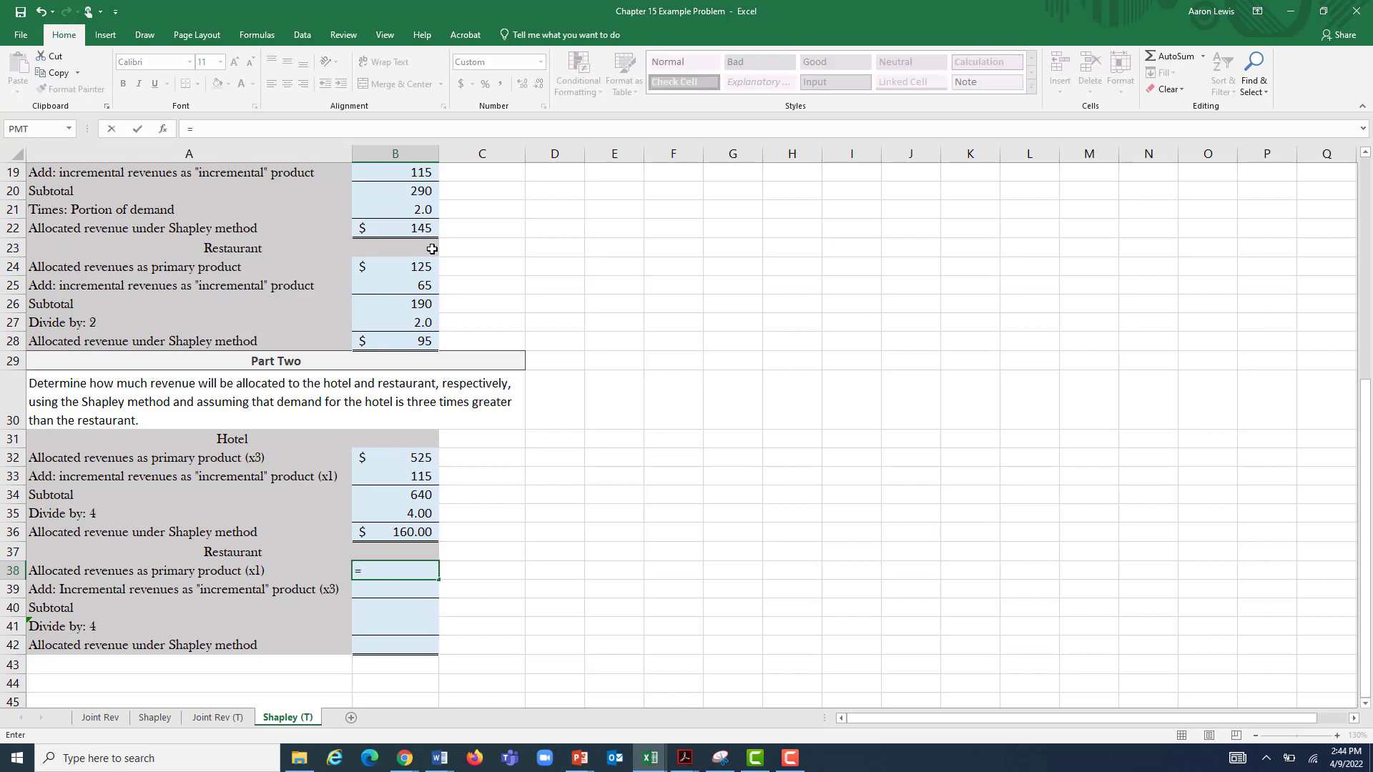
left_click(412, 265)
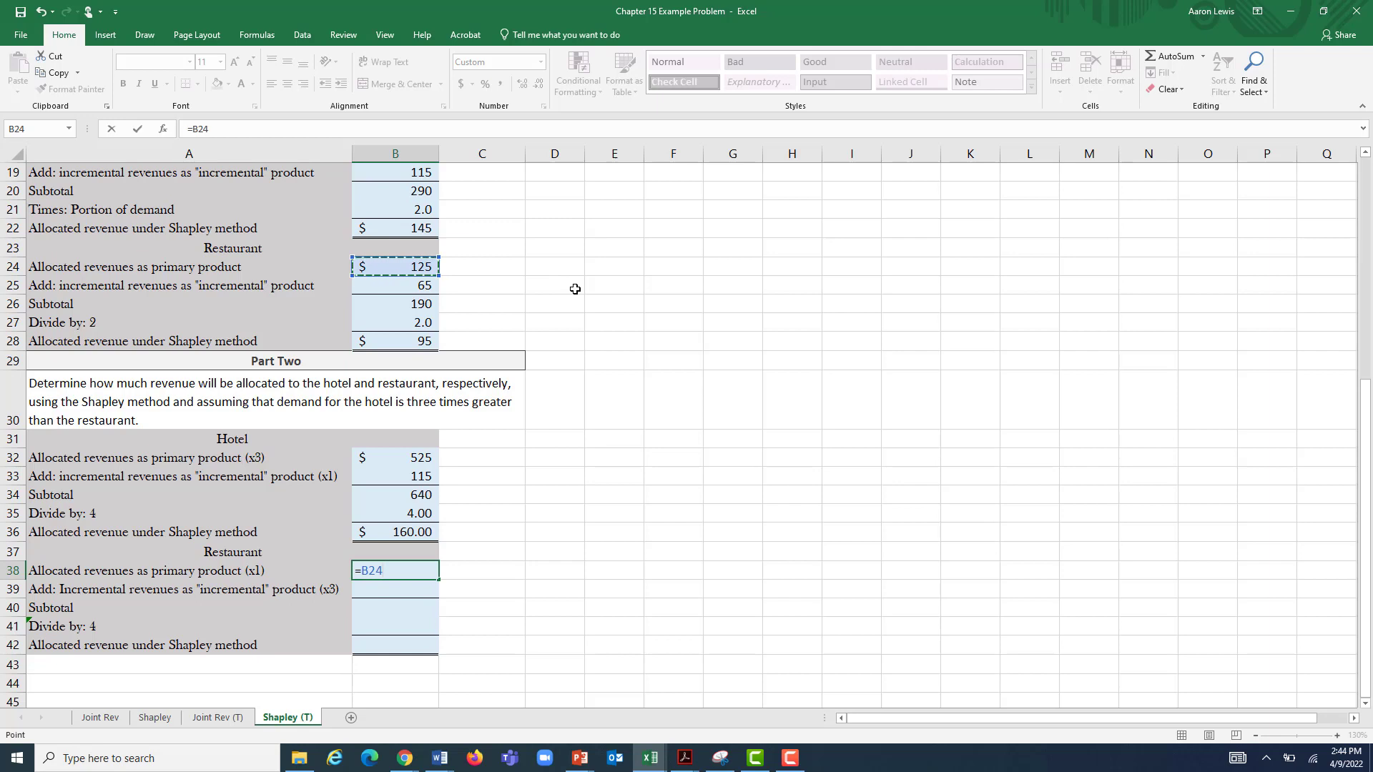
type("*1")
key("Return")
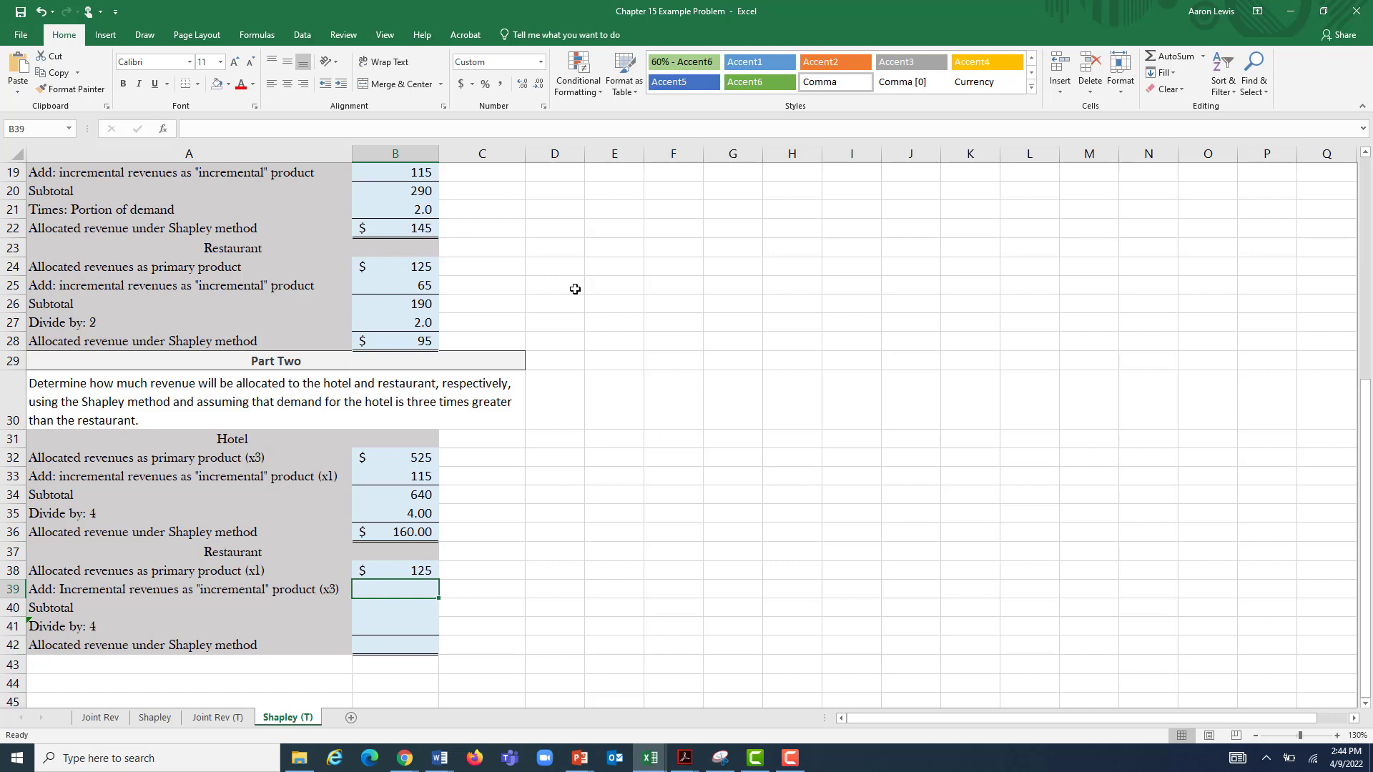
- Calculate the Part Two Restaurant's incremental revenues in B39, weighted three times, with =B25*3
type("=")
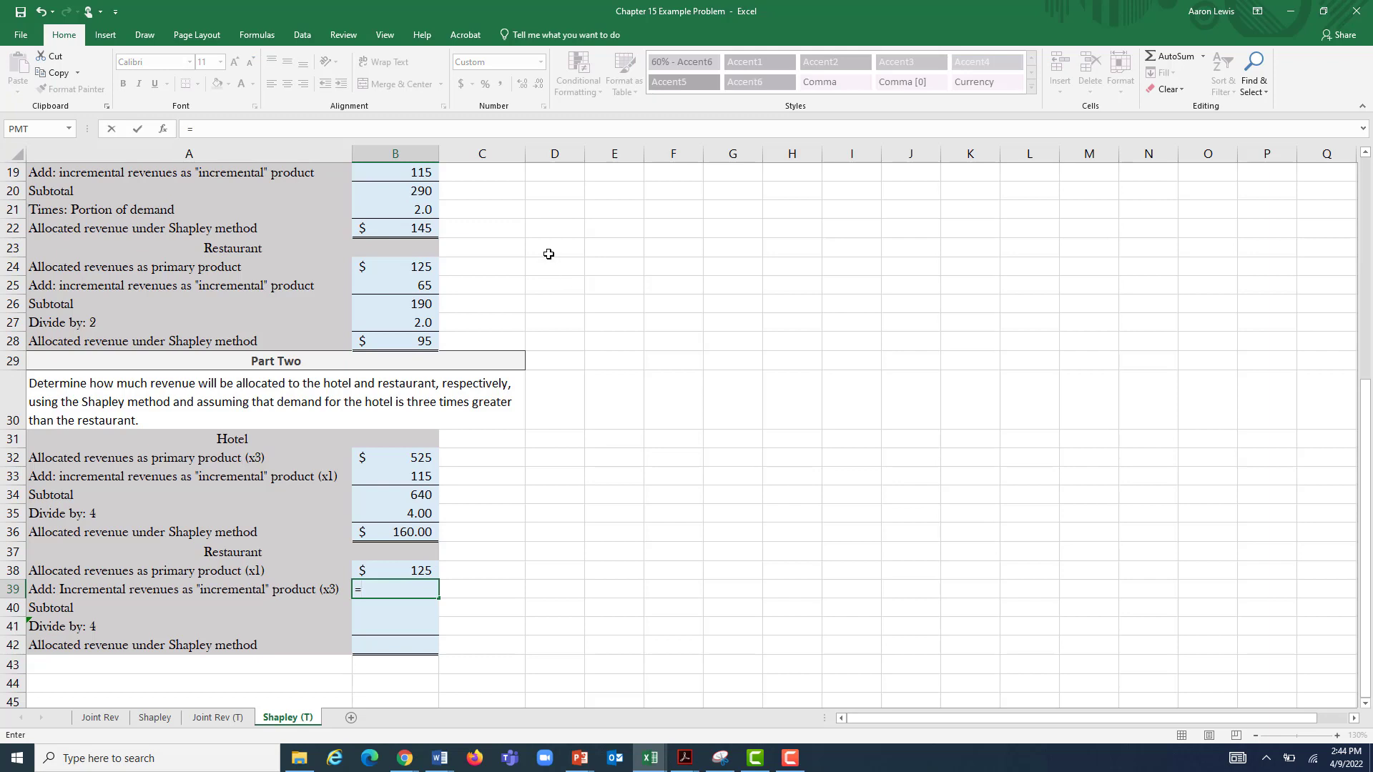
left_click(421, 282)
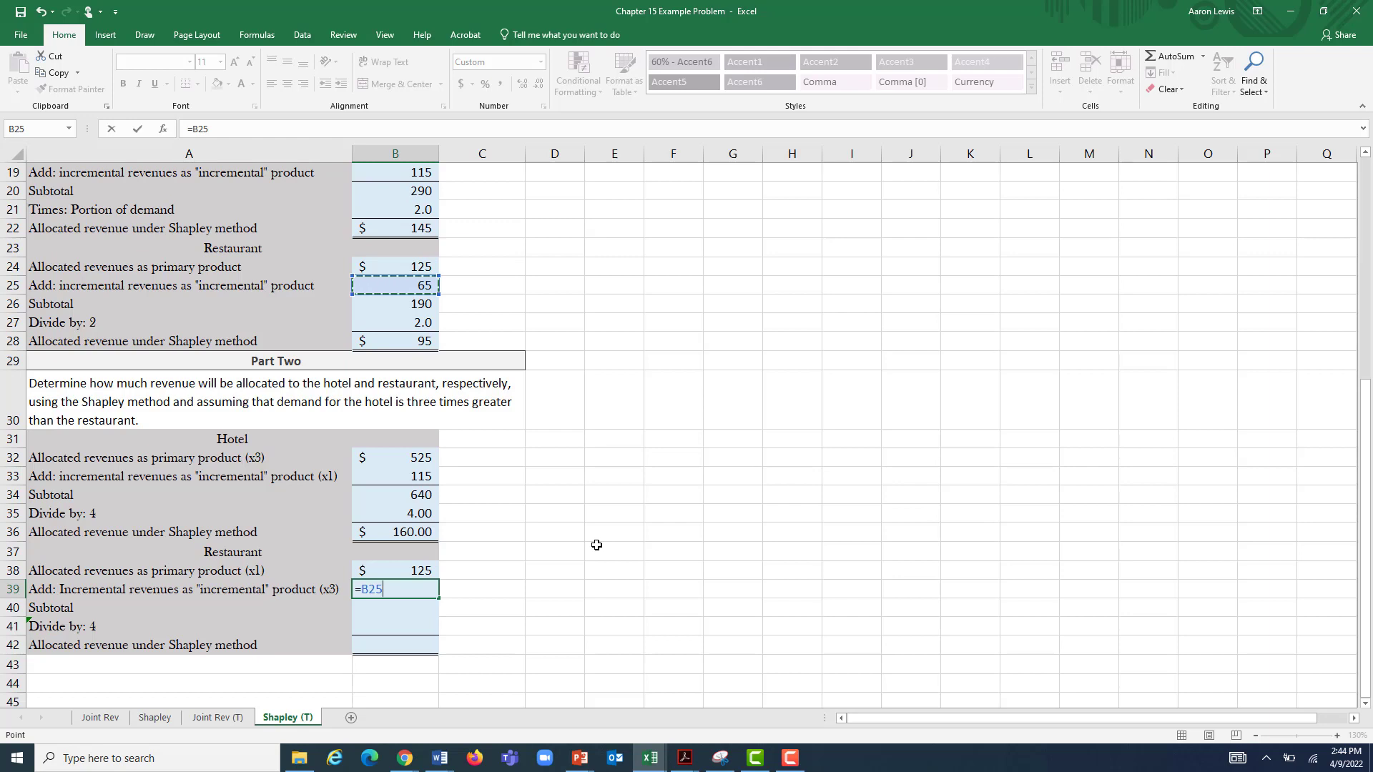
type("*3")
key("Return")
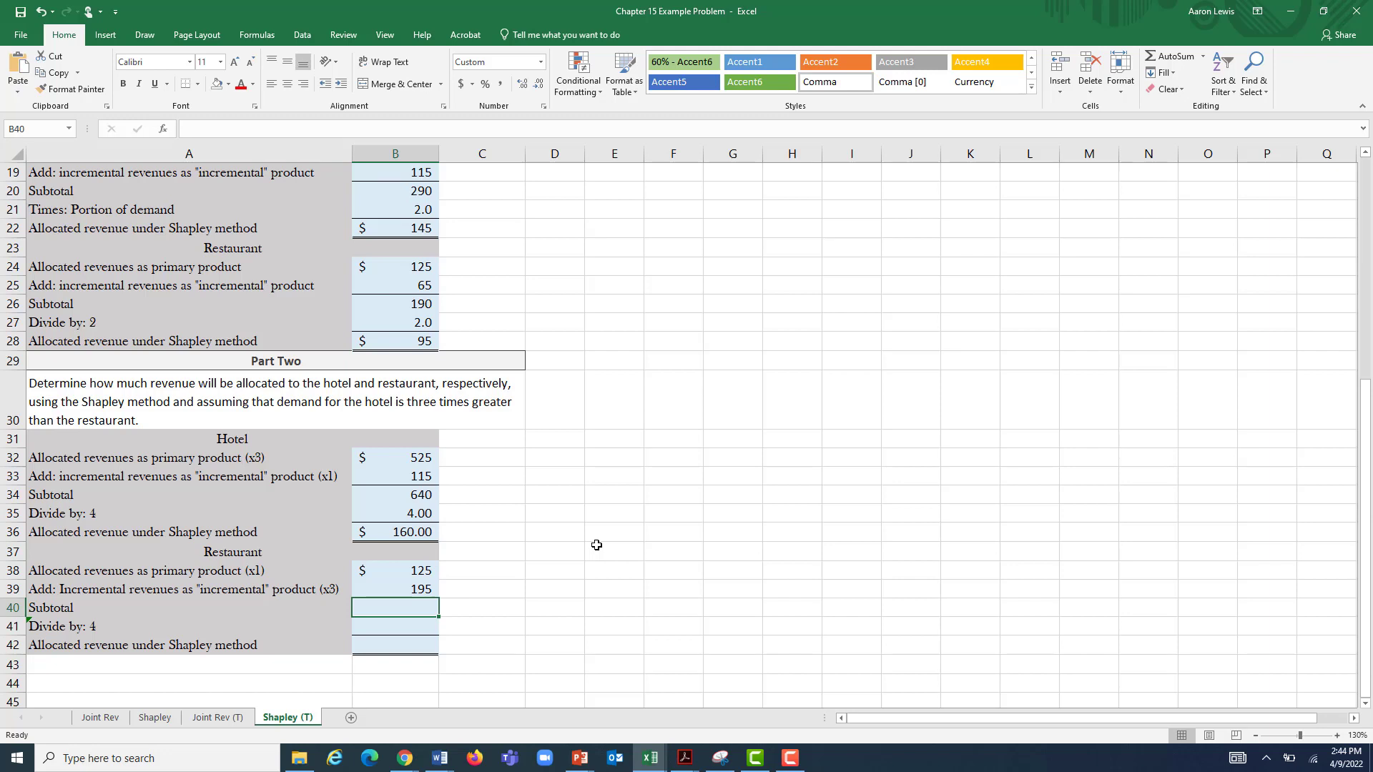
- Calculate the Part Two Restaurant's subtotal in B40 by adding its primary and incremental revenues with =B38+B39
type("=")
left_click(401, 566)
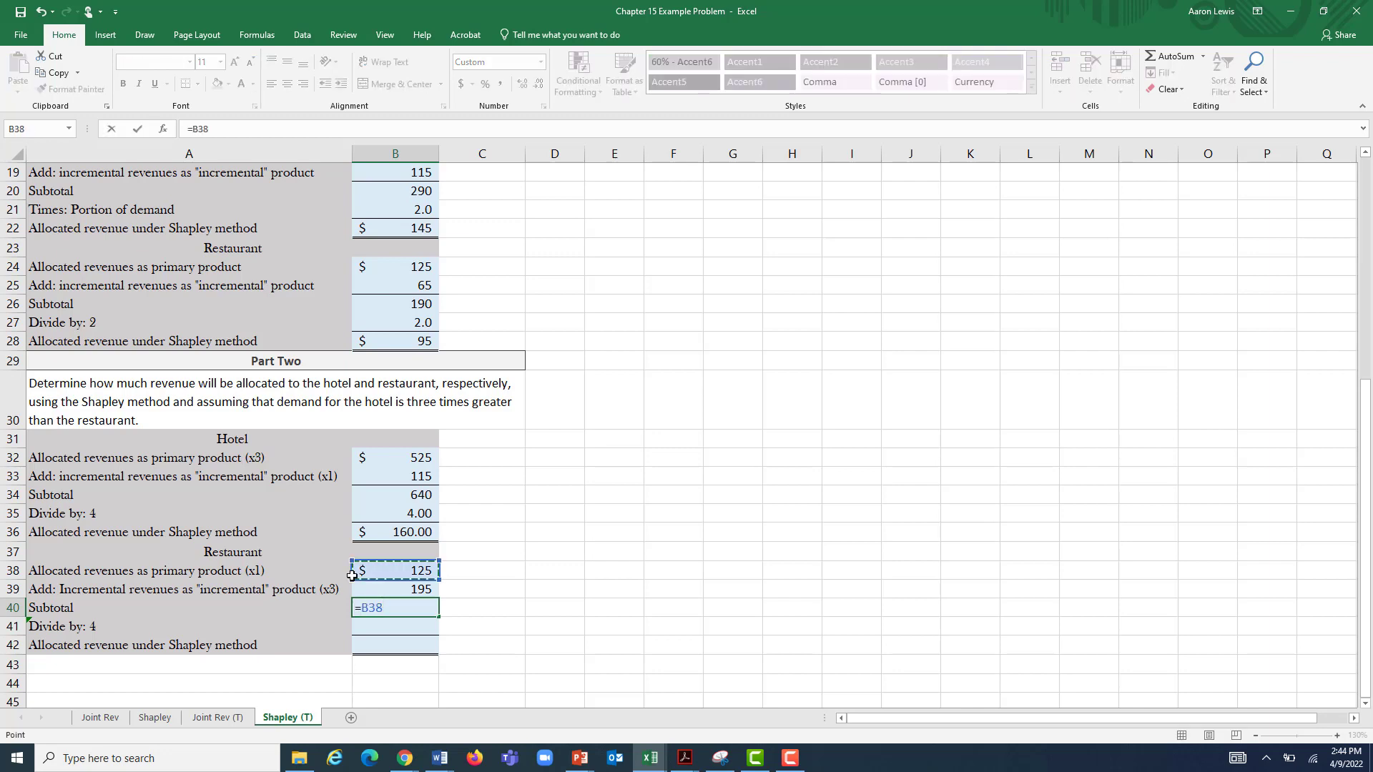
type("+")
left_click(394, 592)
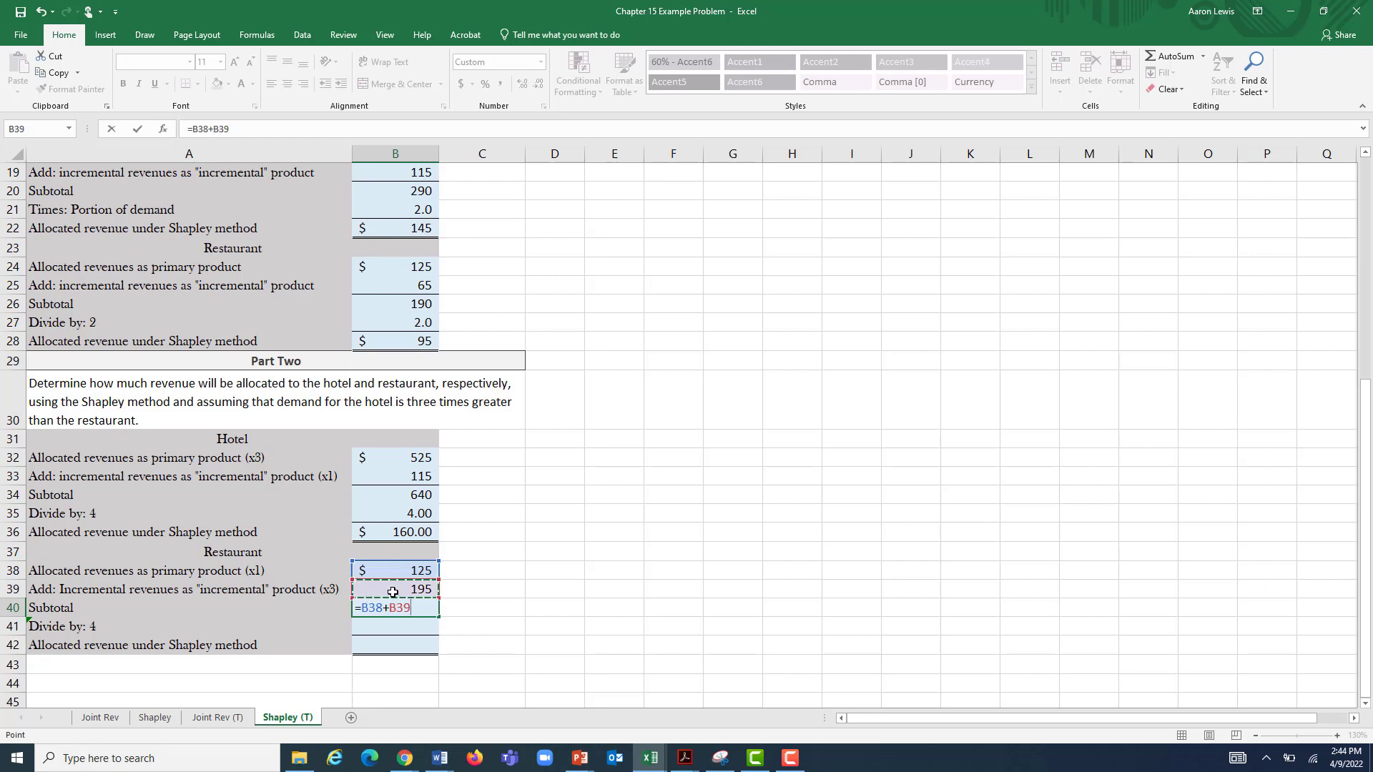
key("Return")
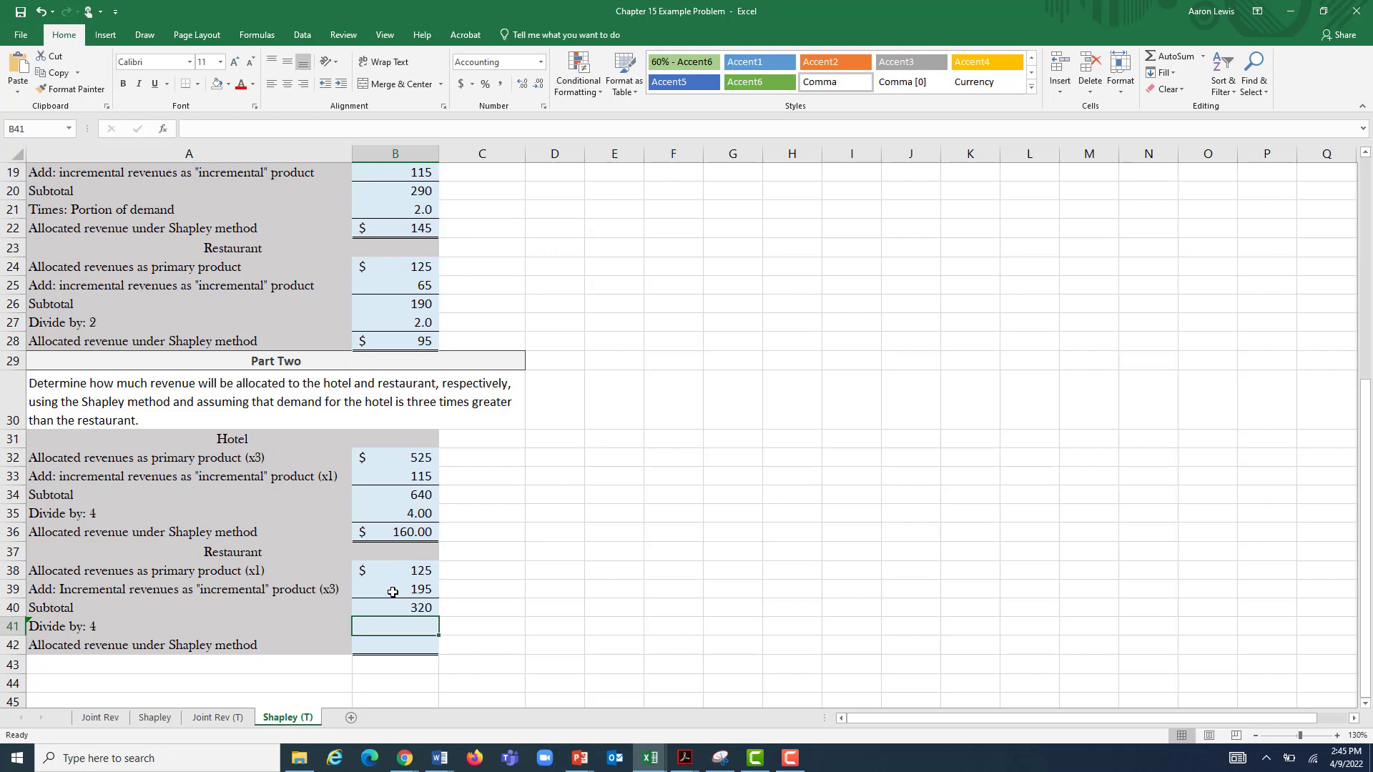
- Enter 4 as the Part Two Restaurant's divisor in B41 and calculate its Shapley allocated revenue in B42 with =B40/B41
type("4")
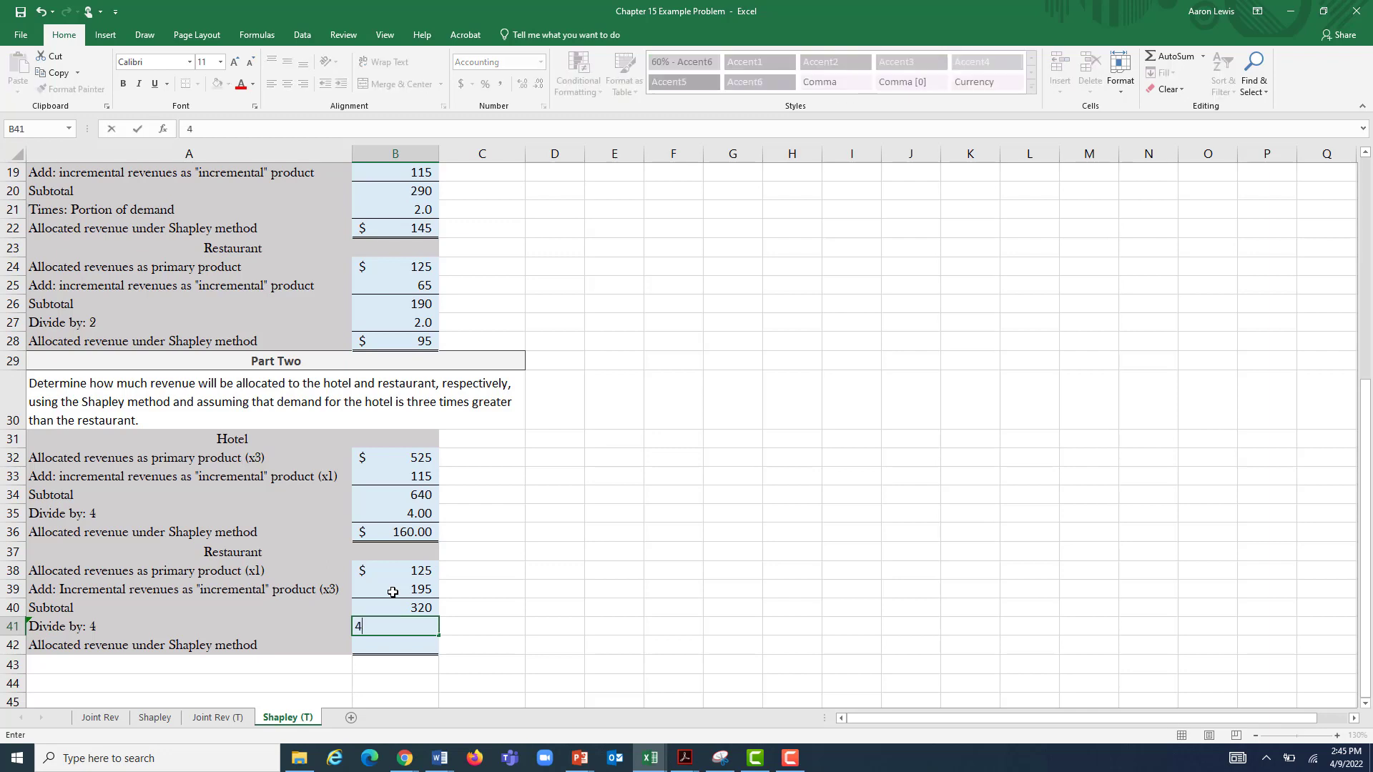
key("Return")
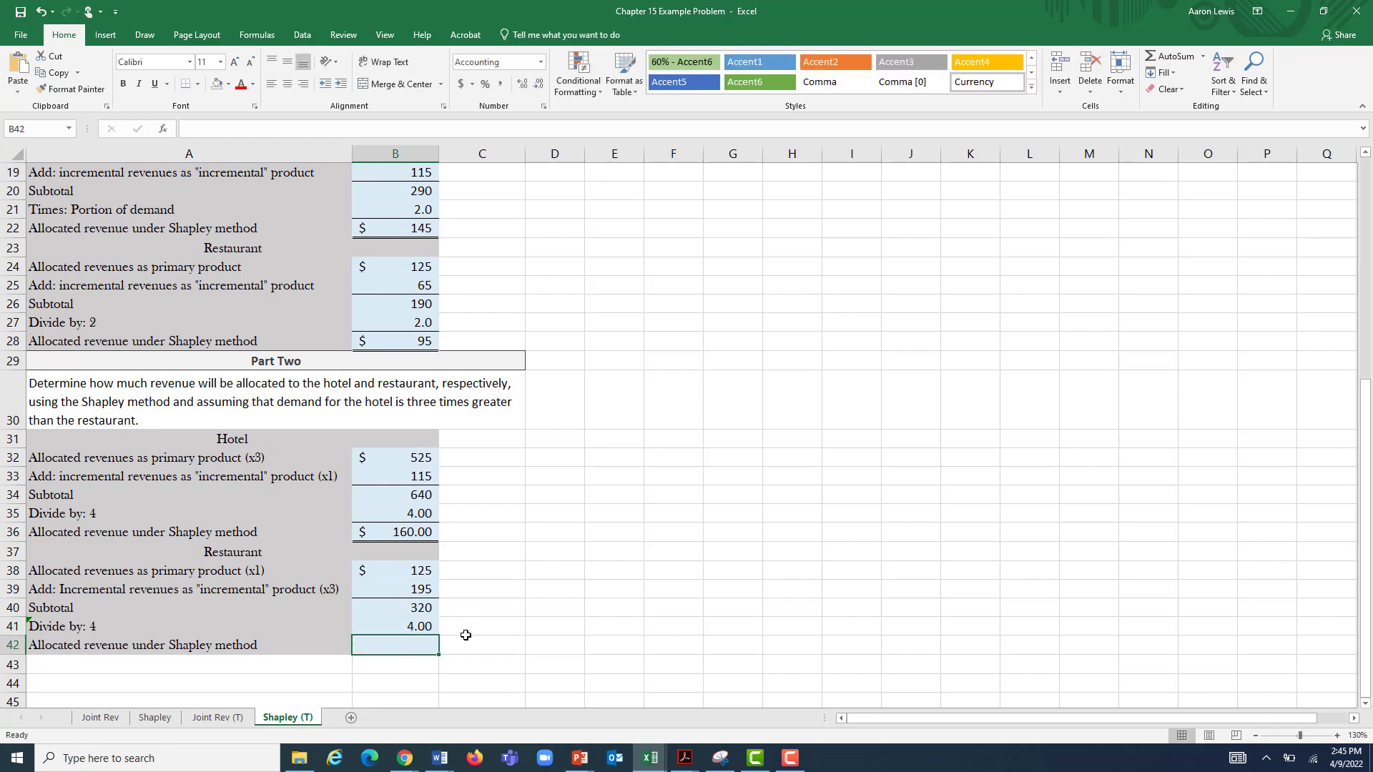
type("=")
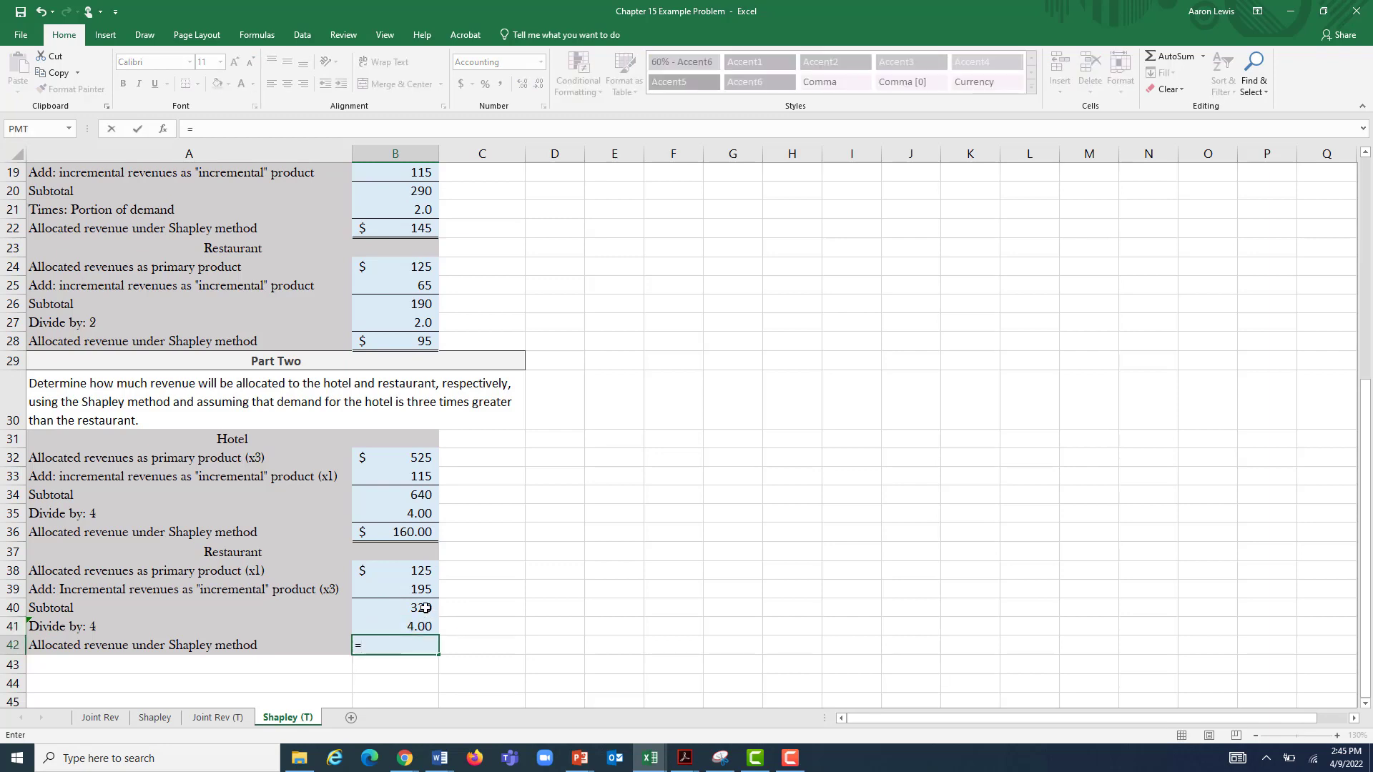
left_click(425, 608)
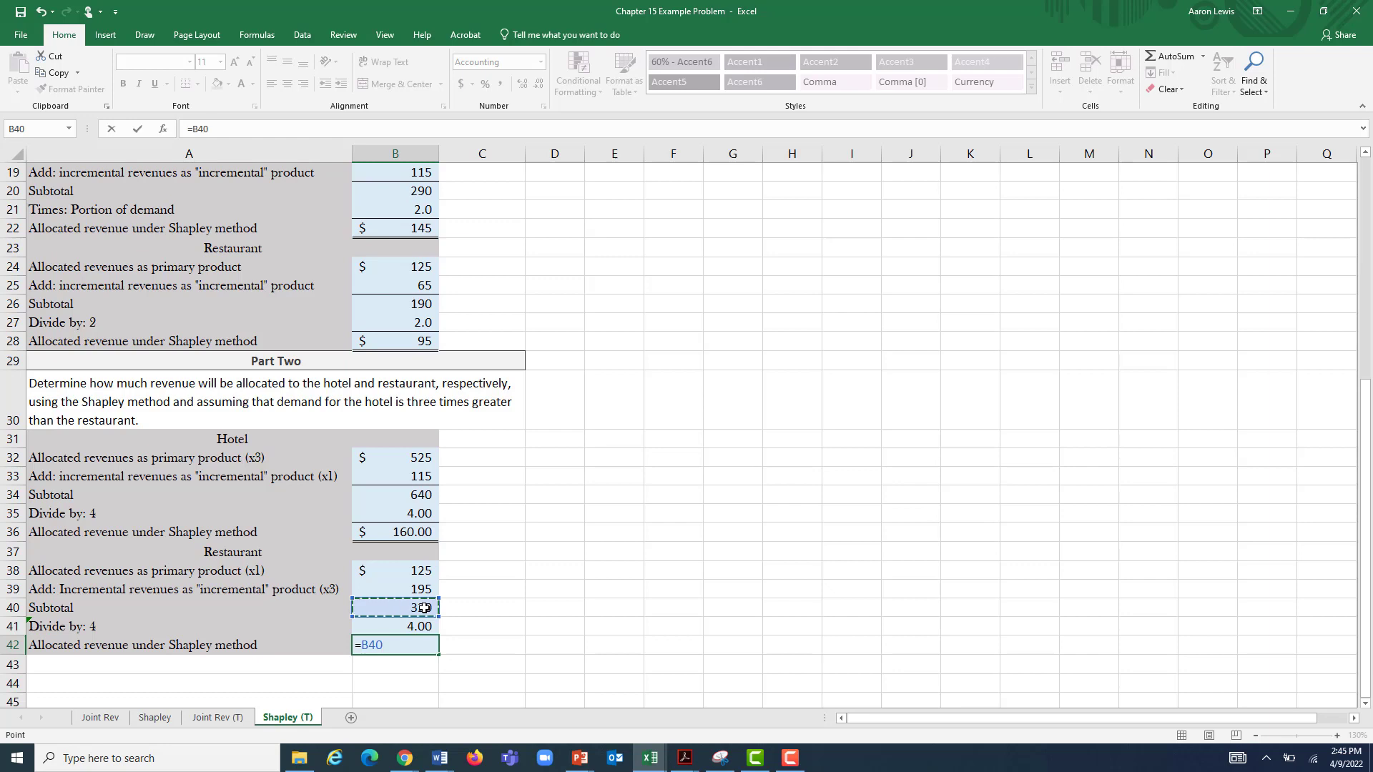
type("/")
left_click(415, 626)
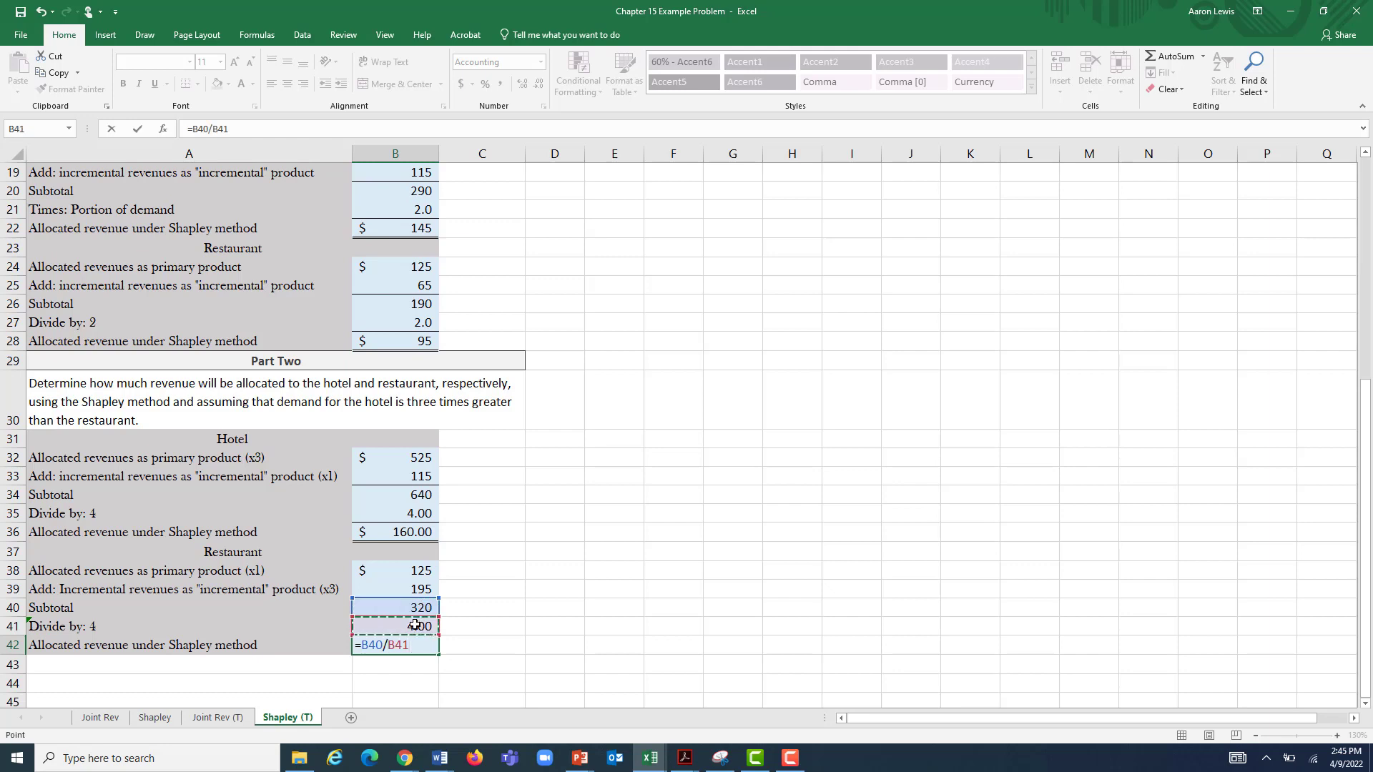
key("Return")
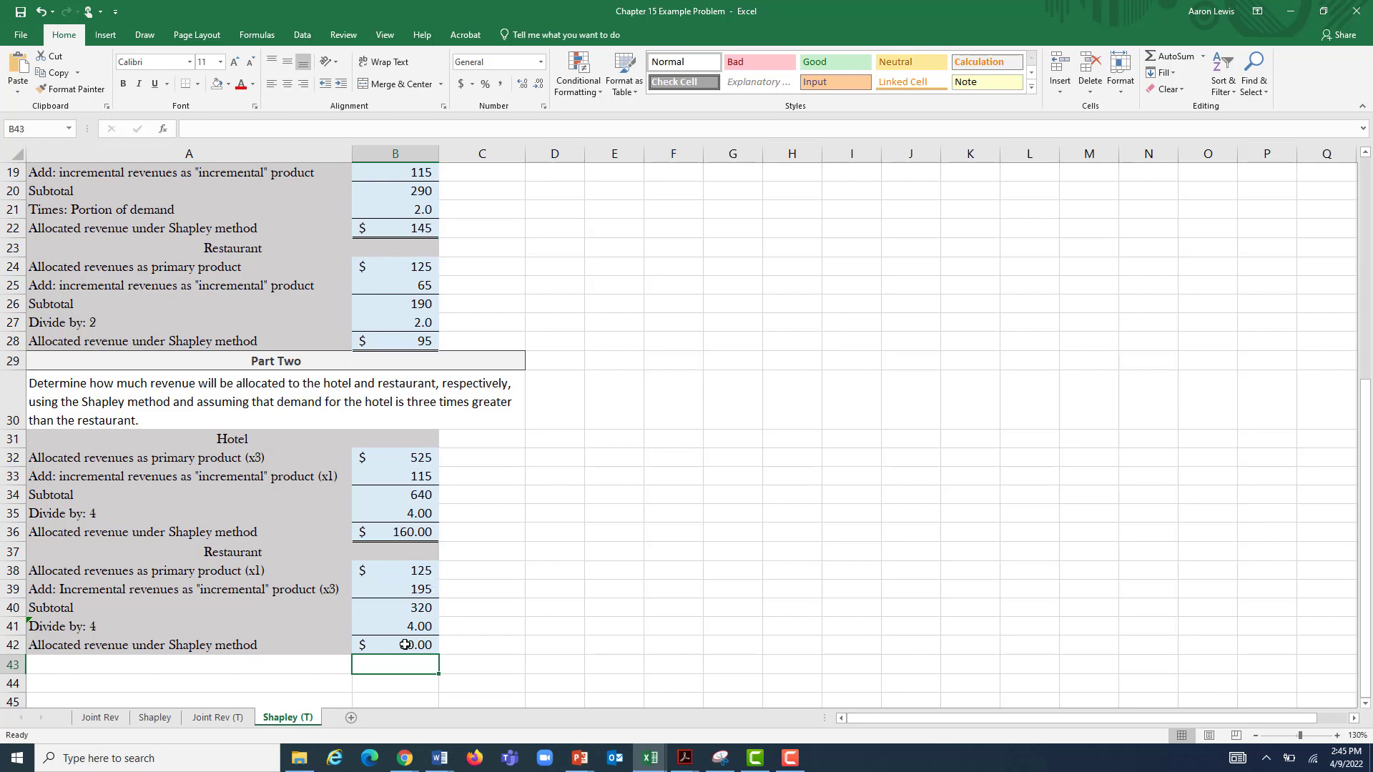
scroll(484, 587, "up", 5)
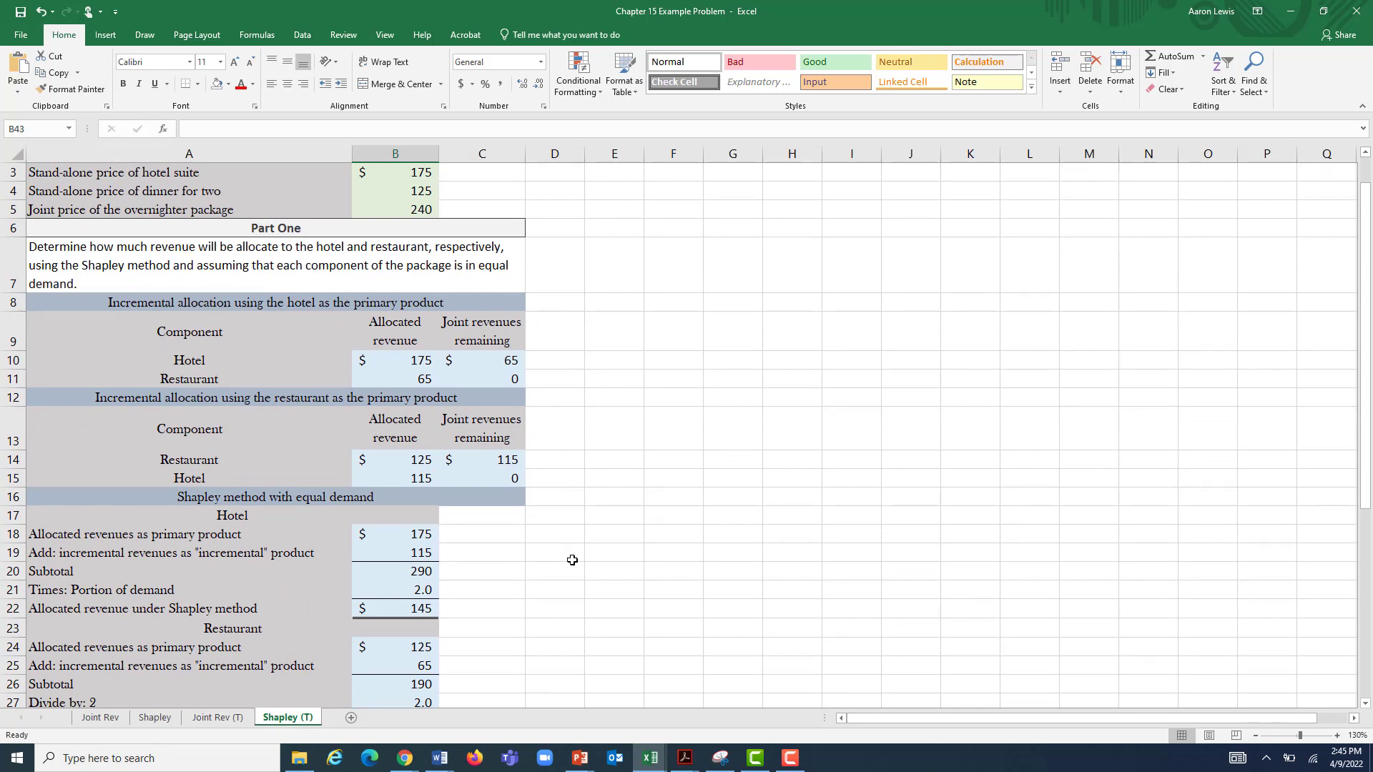
scroll(573, 583, "down", 1)
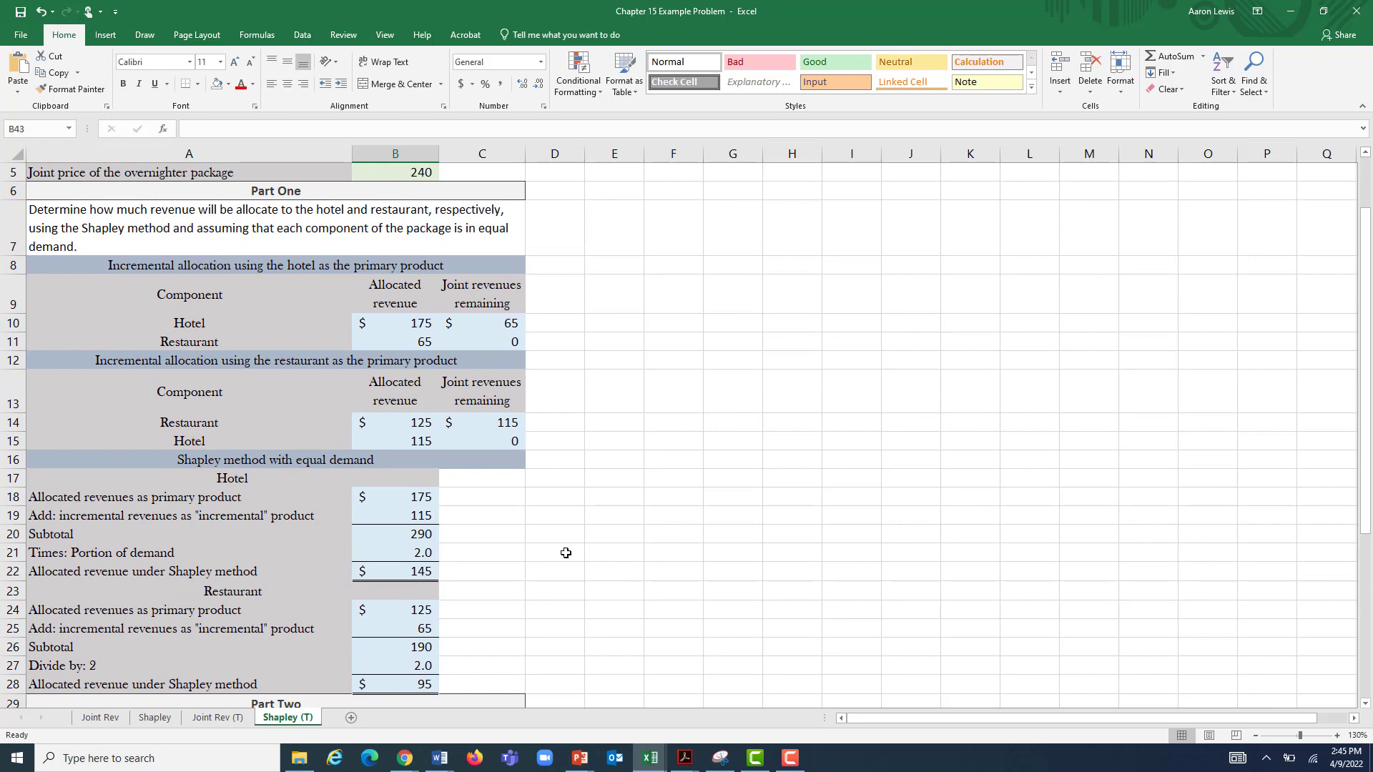
scroll(566, 553, "up", 1)
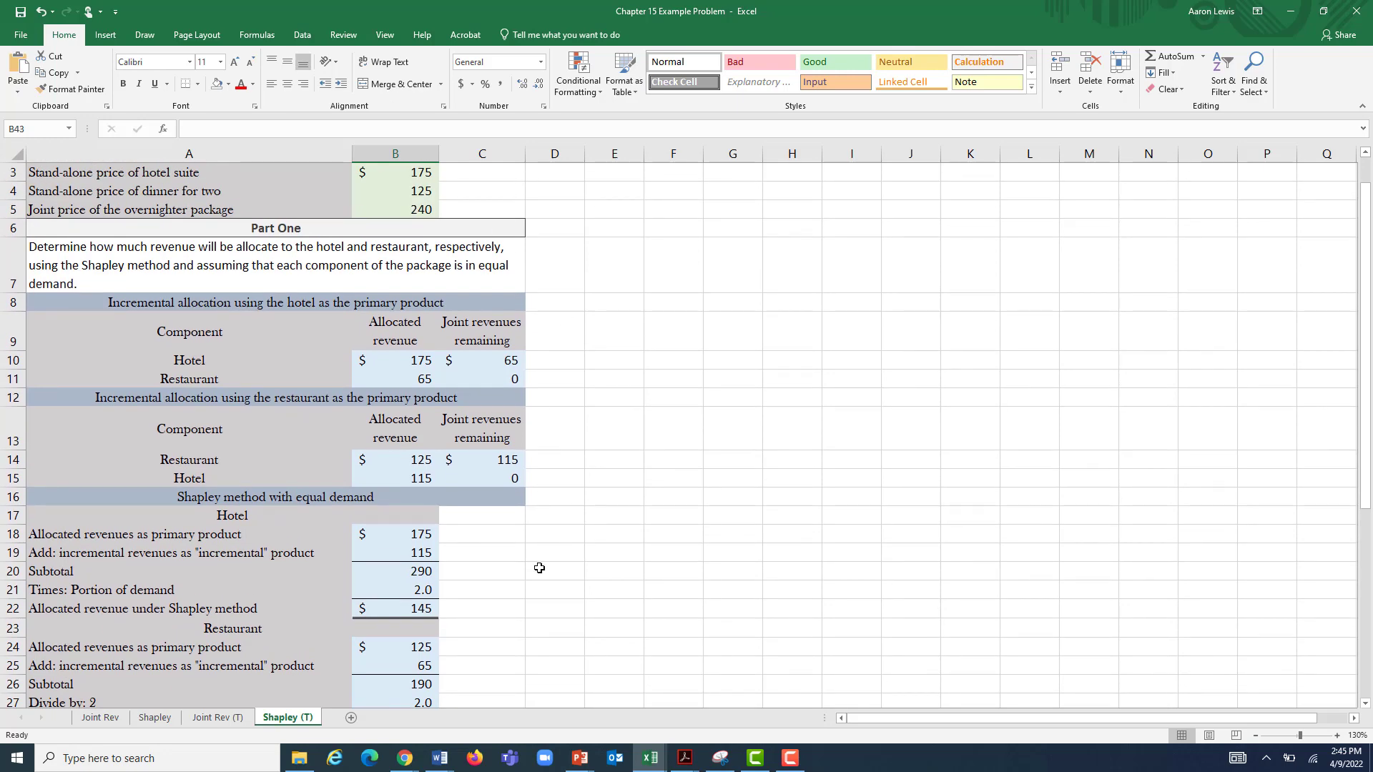
scroll(539, 568, "down", 2)
scroll(540, 568, "down", 2)
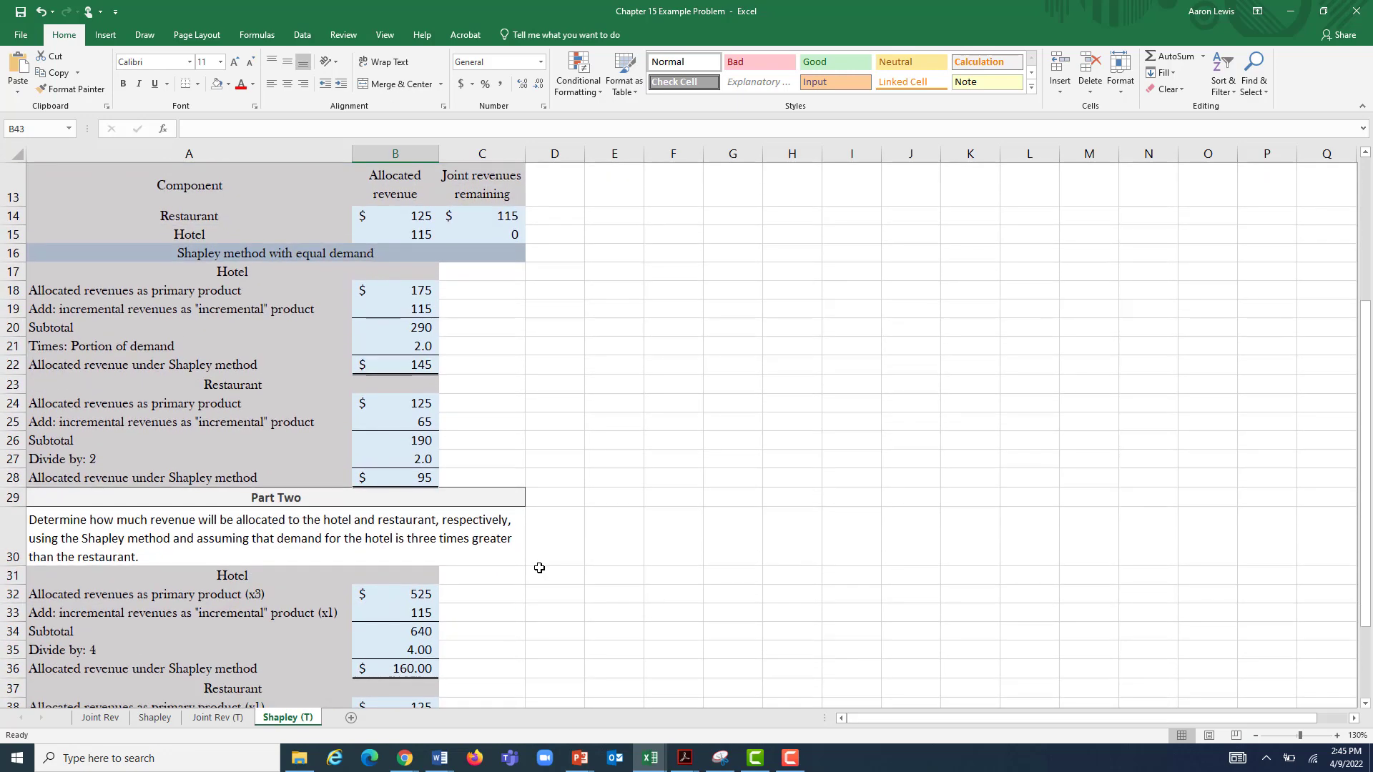